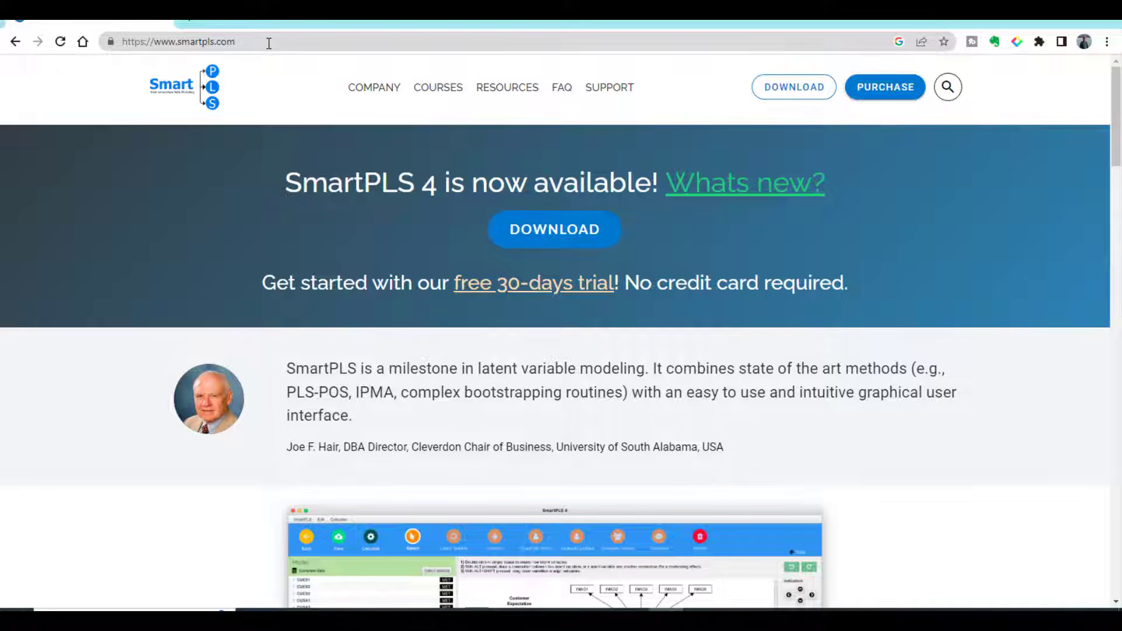
Step: Examine the SmartPLS home page, including the feature comparison of the Student and Professional versions
scroll(595, 363, down, 5)
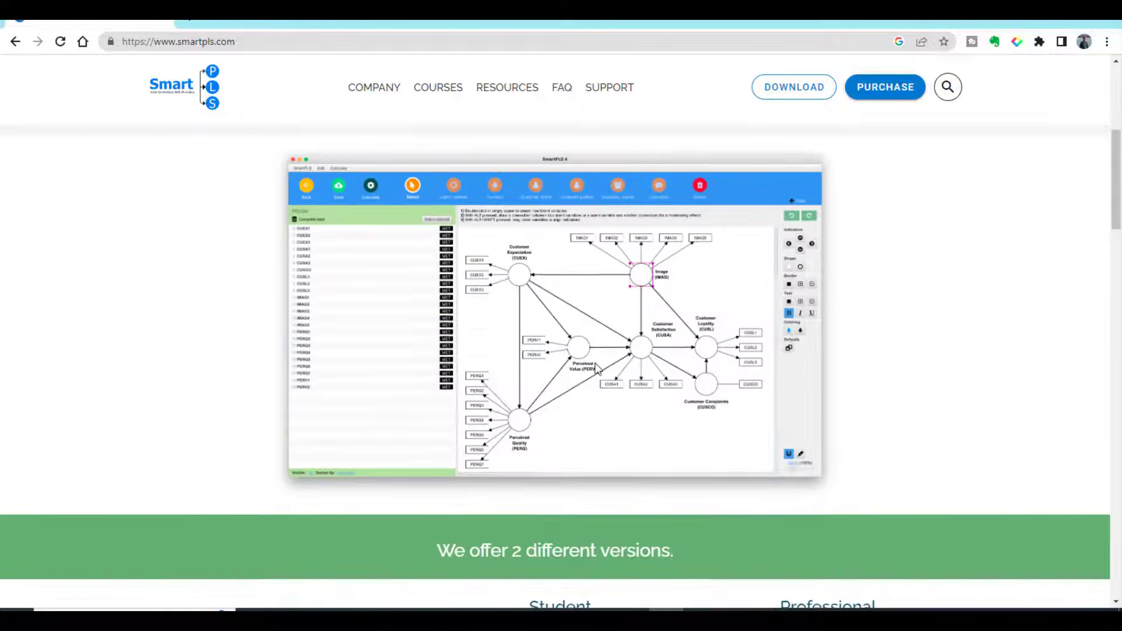
scroll(595, 363, down, 6)
scroll(621, 301, up, 1)
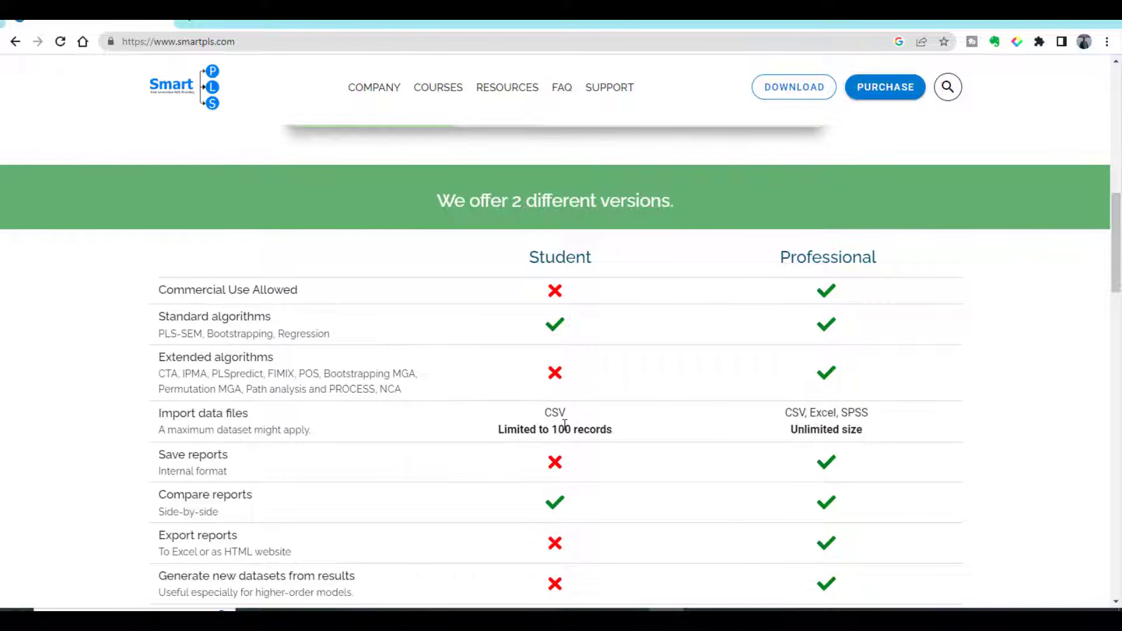
scroll(854, 402, down, 4)
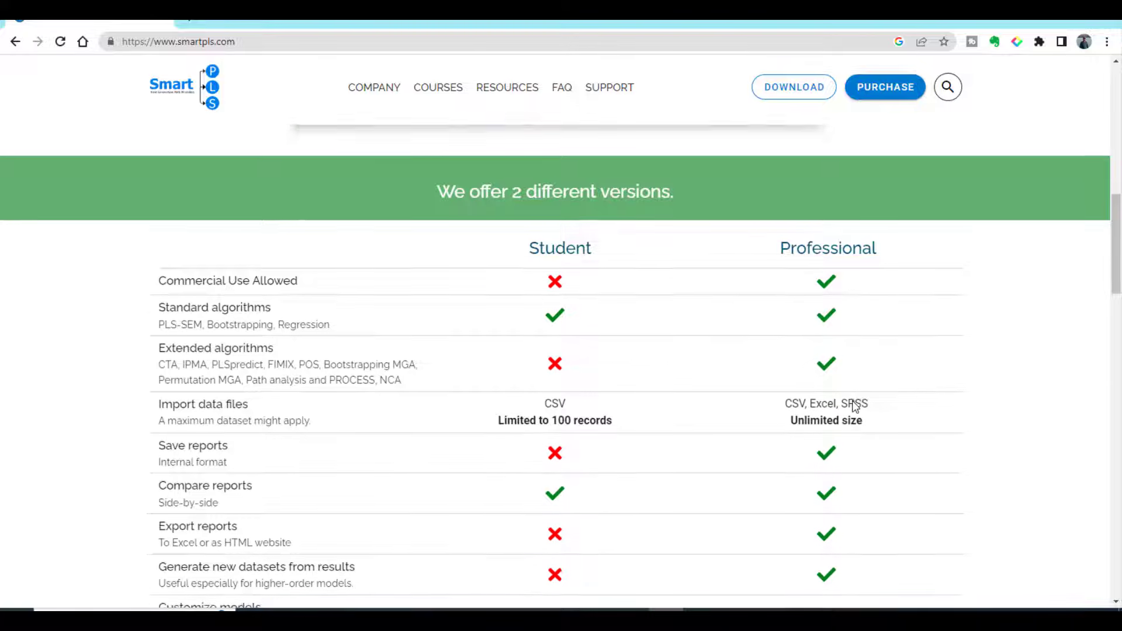
scroll(852, 404, up, 6)
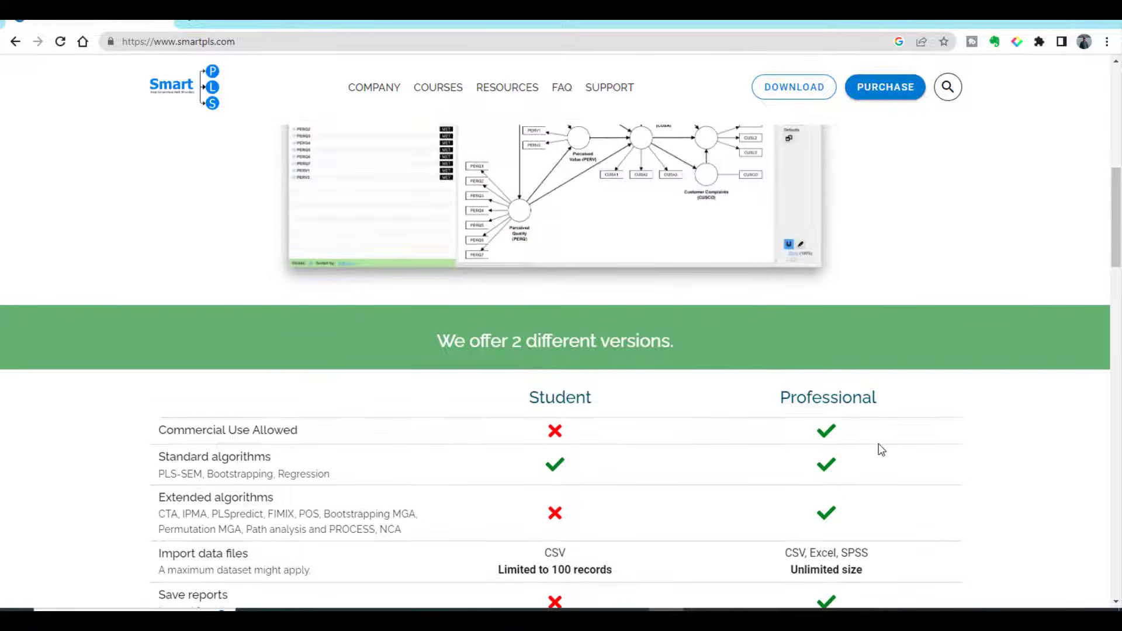
scroll(878, 449, down, 1)
scroll(879, 448, up, 4)
scroll(878, 447, up, 2)
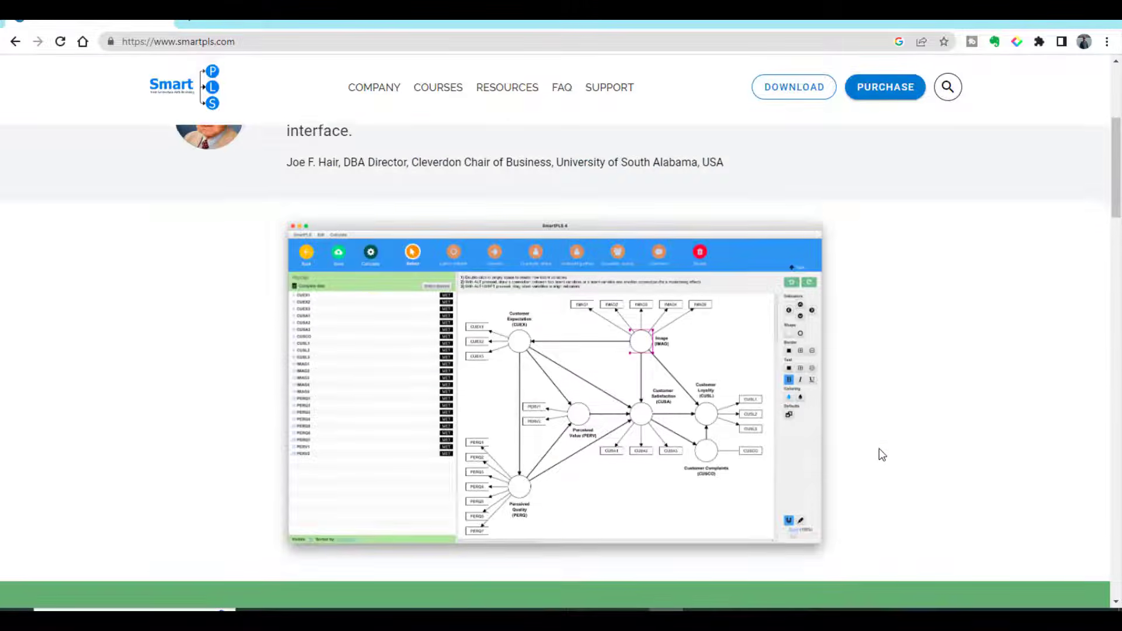
scroll(879, 450, down, 13)
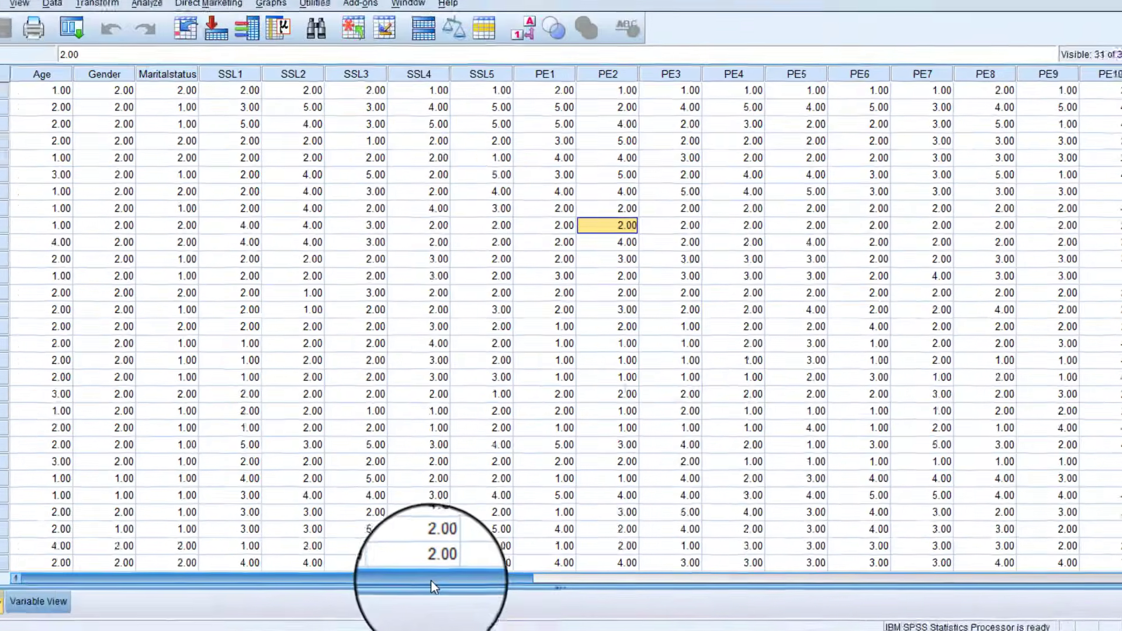
Step: In SPSS, save the dataset as the comma-delimited file "Smart PLS training..csv" and put the output window away
drag(412, 624, 368, 626)
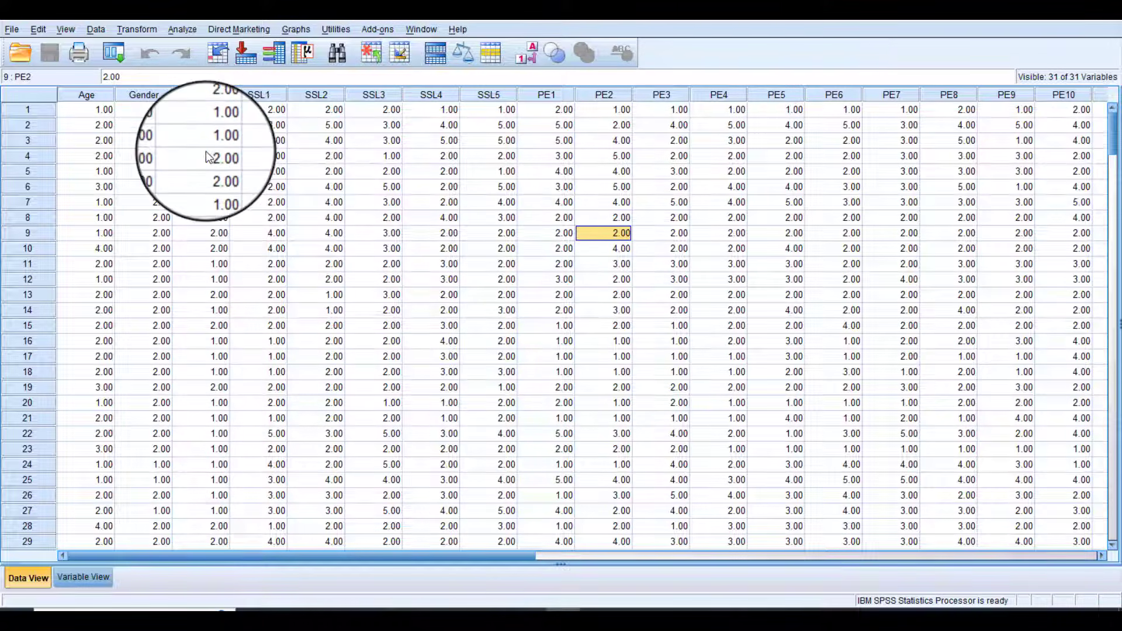
click(12, 29)
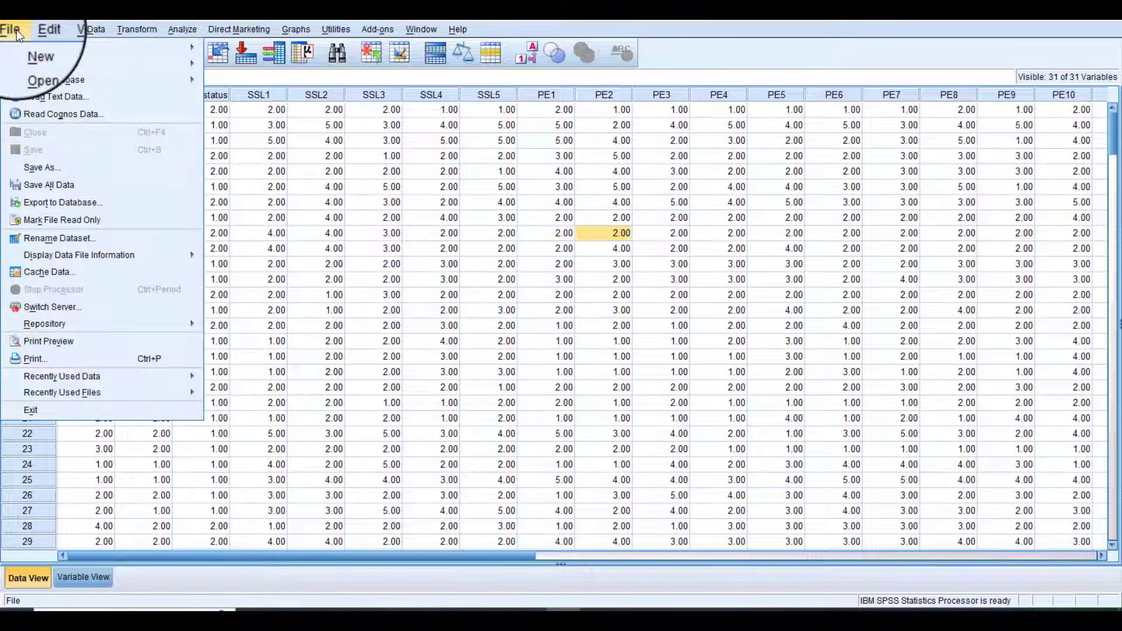
click(45, 167)
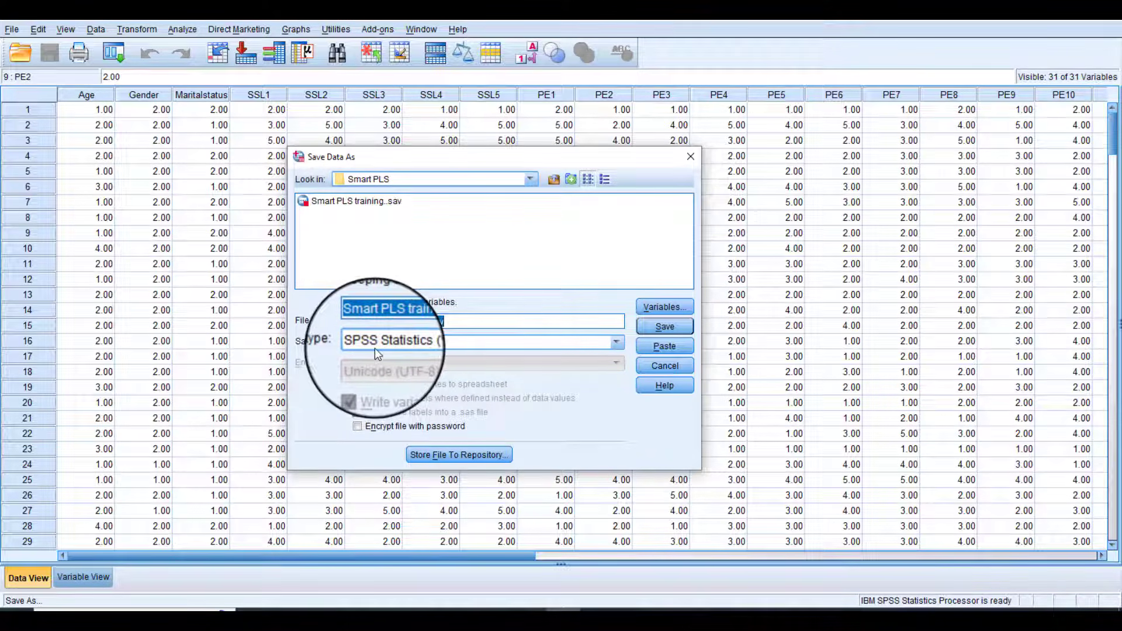
click(416, 346)
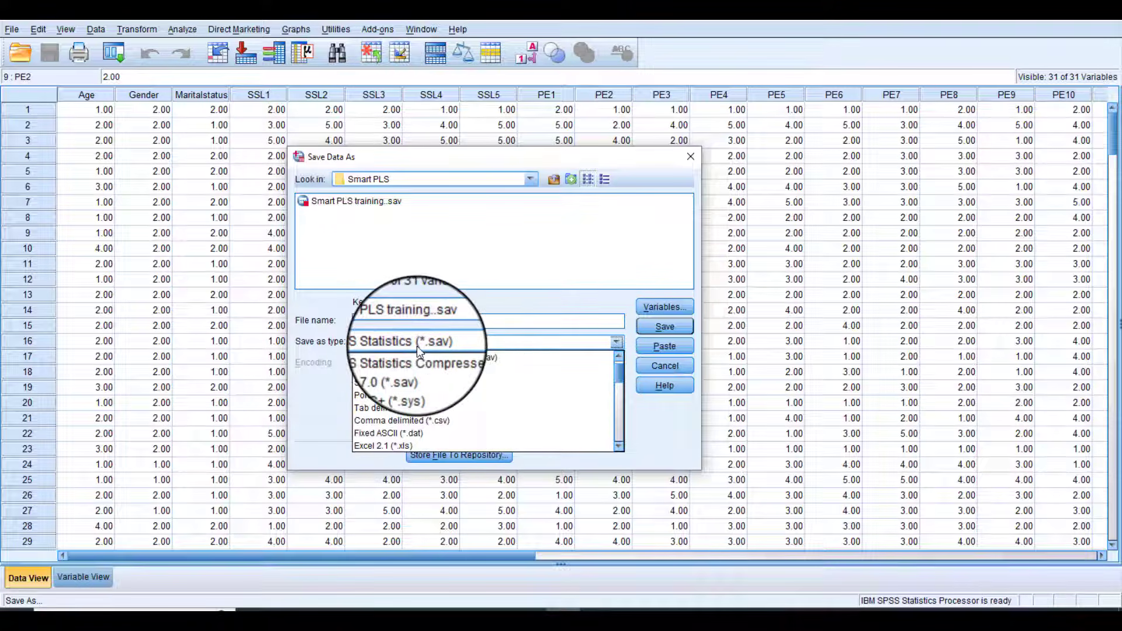
click(440, 420)
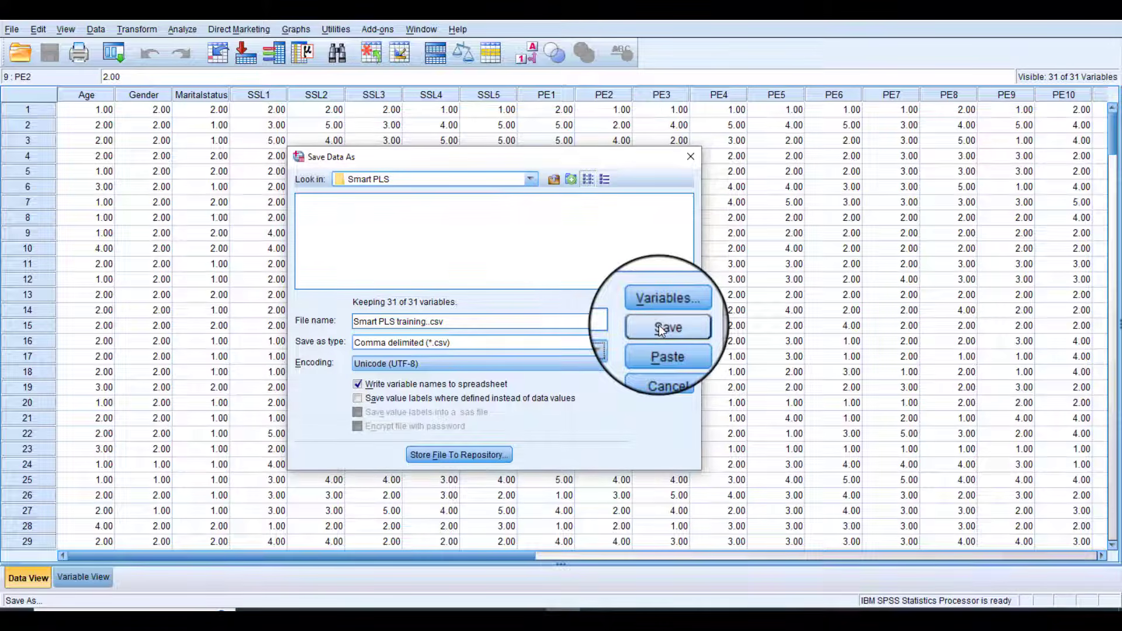
click(659, 325)
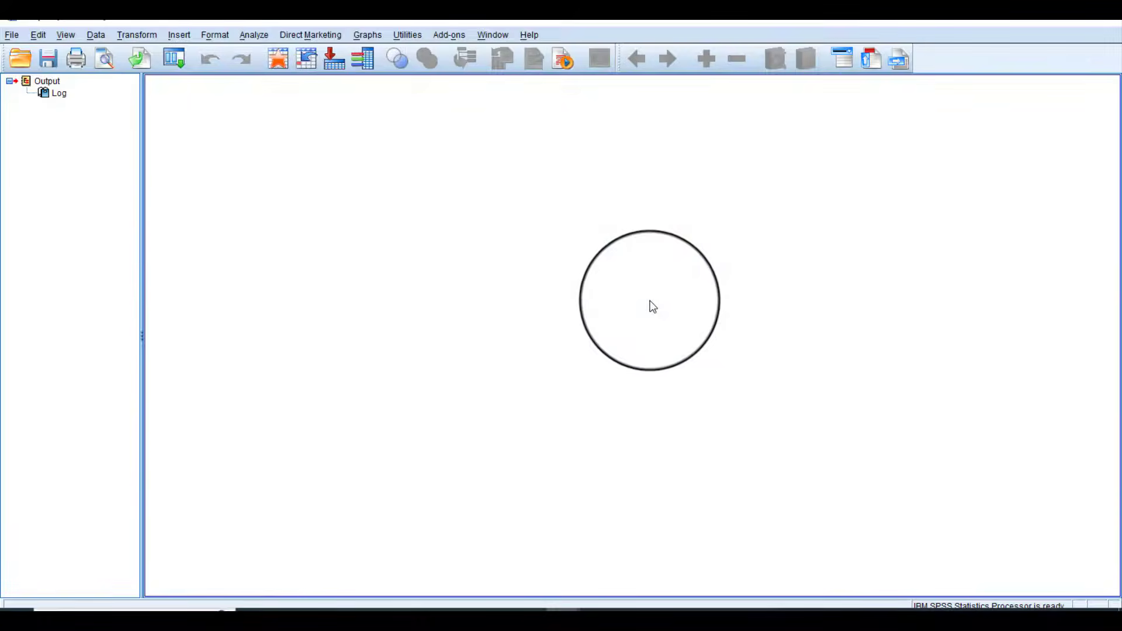
click(1048, 18)
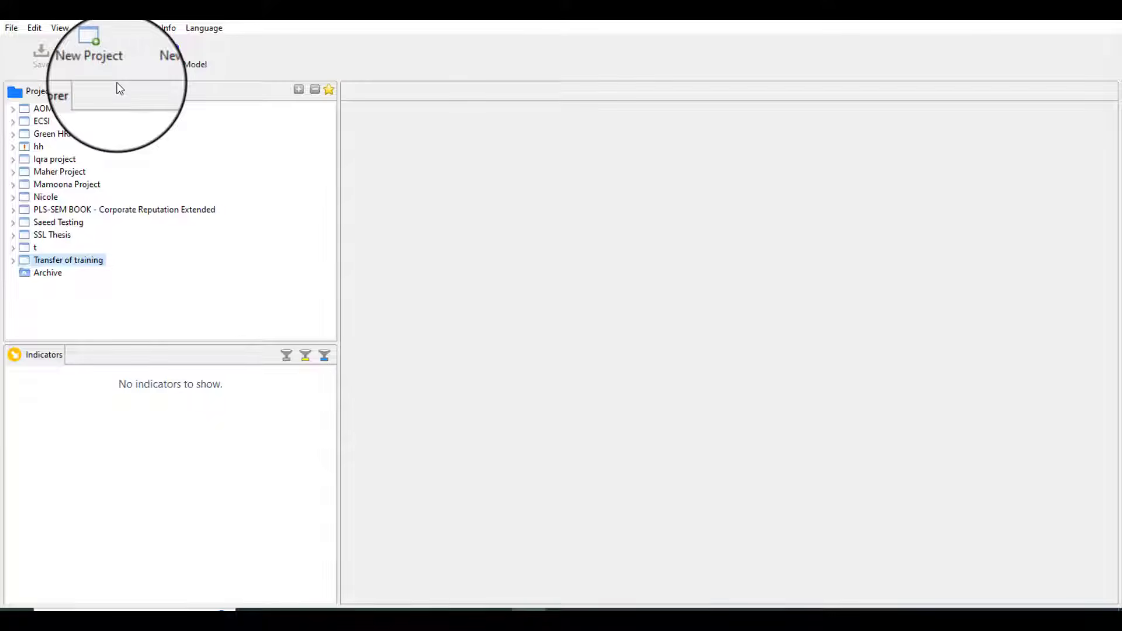
Step: In SmartPLS, create a new project named "Smart PLS training"
click(99, 53)
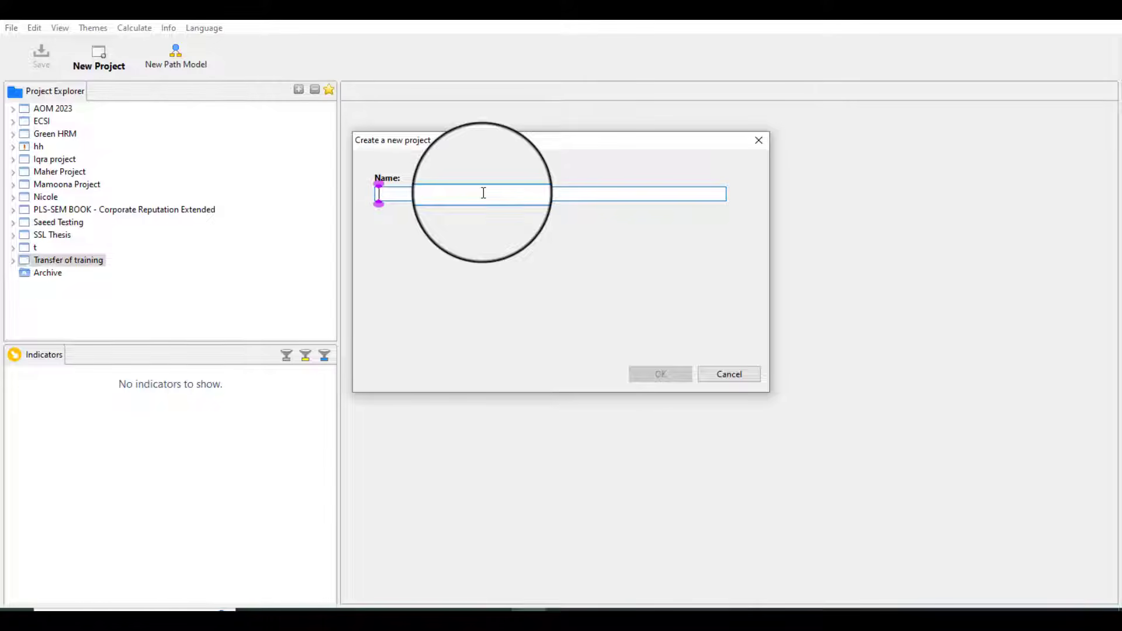
drag(455, 140, 439, 199)
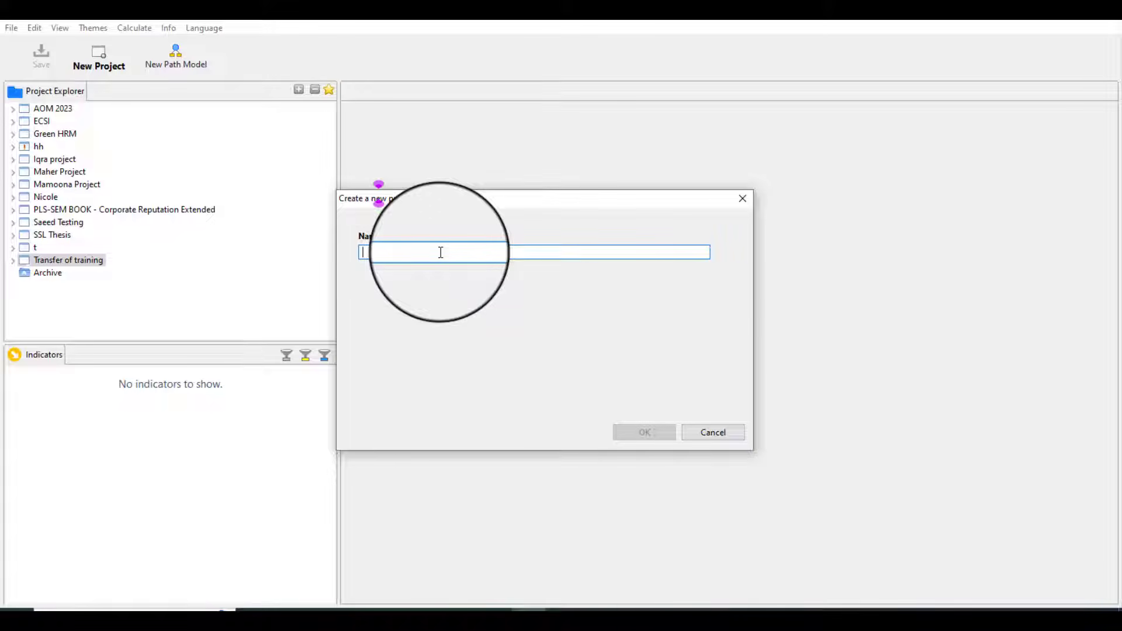
text(S)
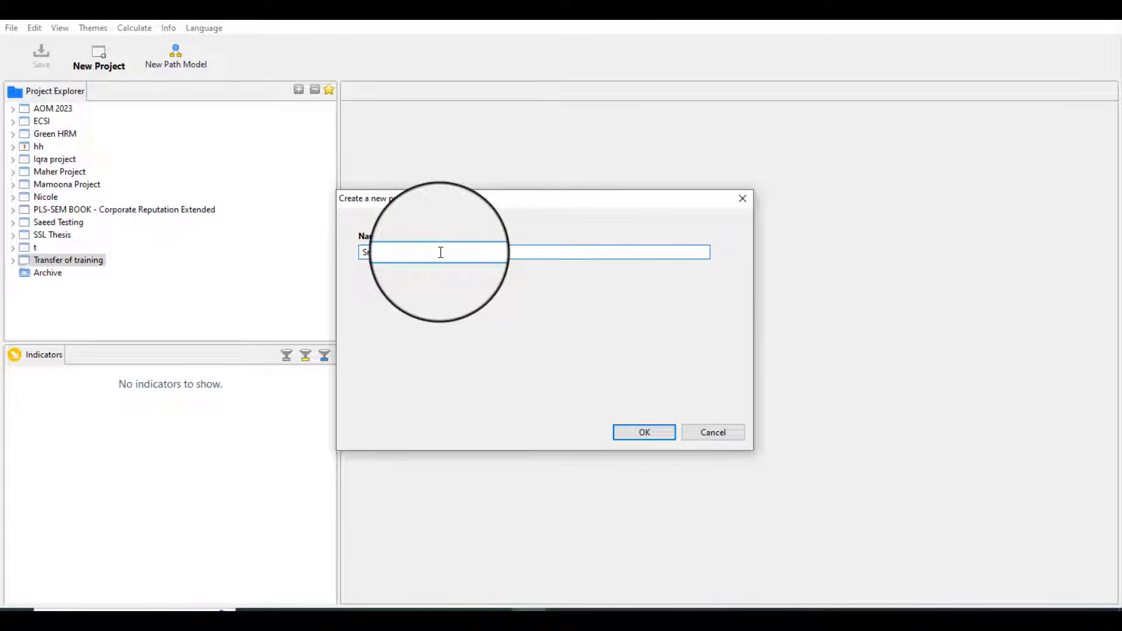
text( train)
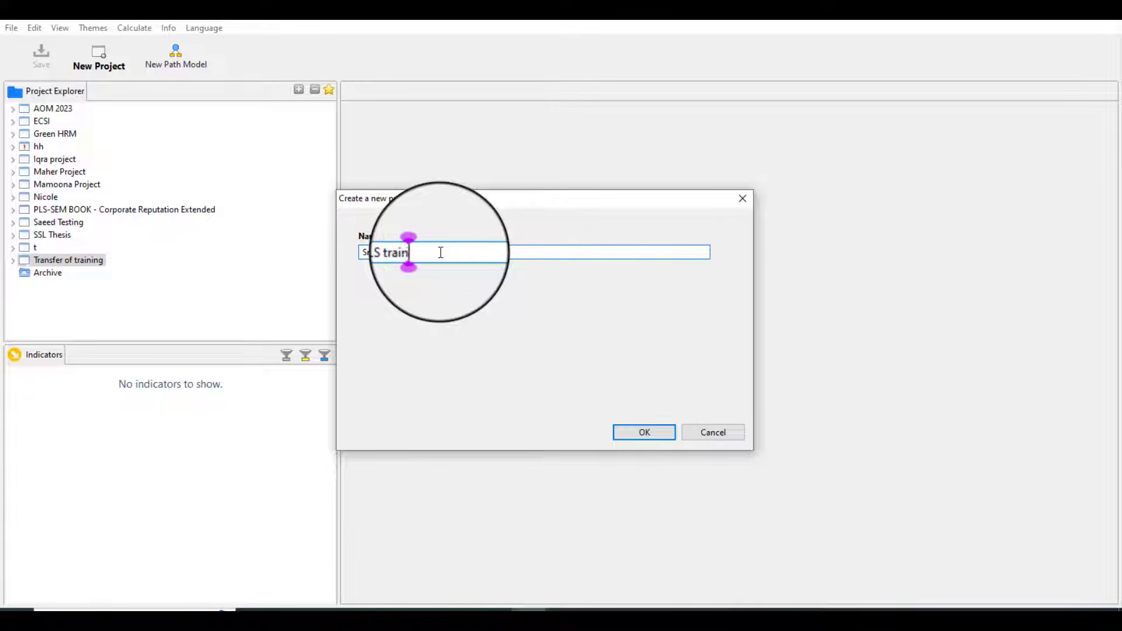
text(ing)
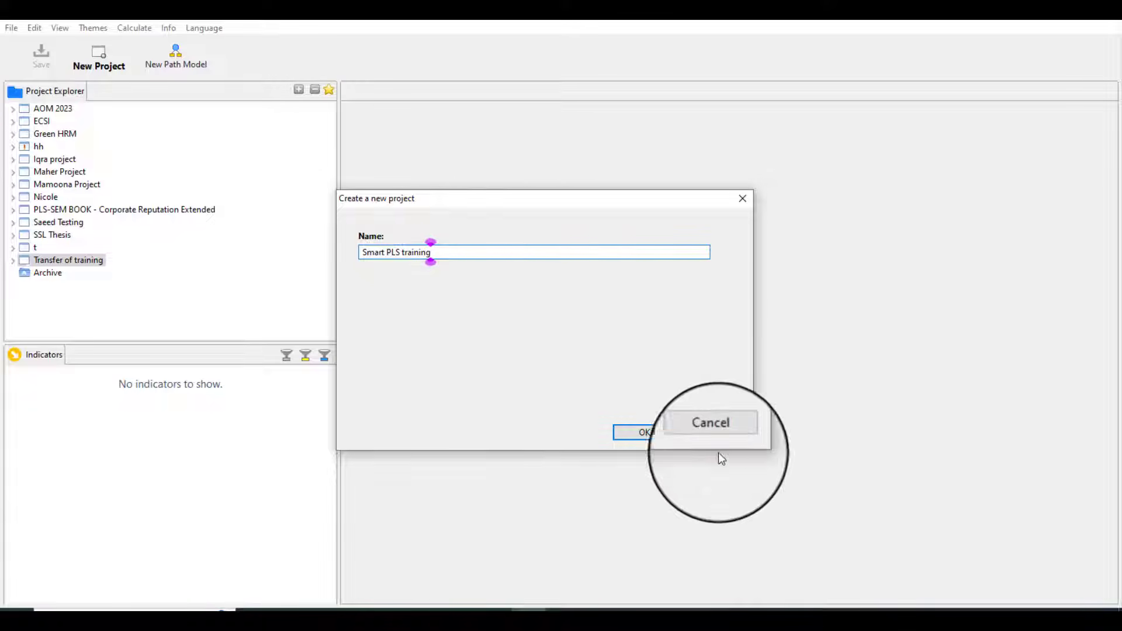
click(633, 433)
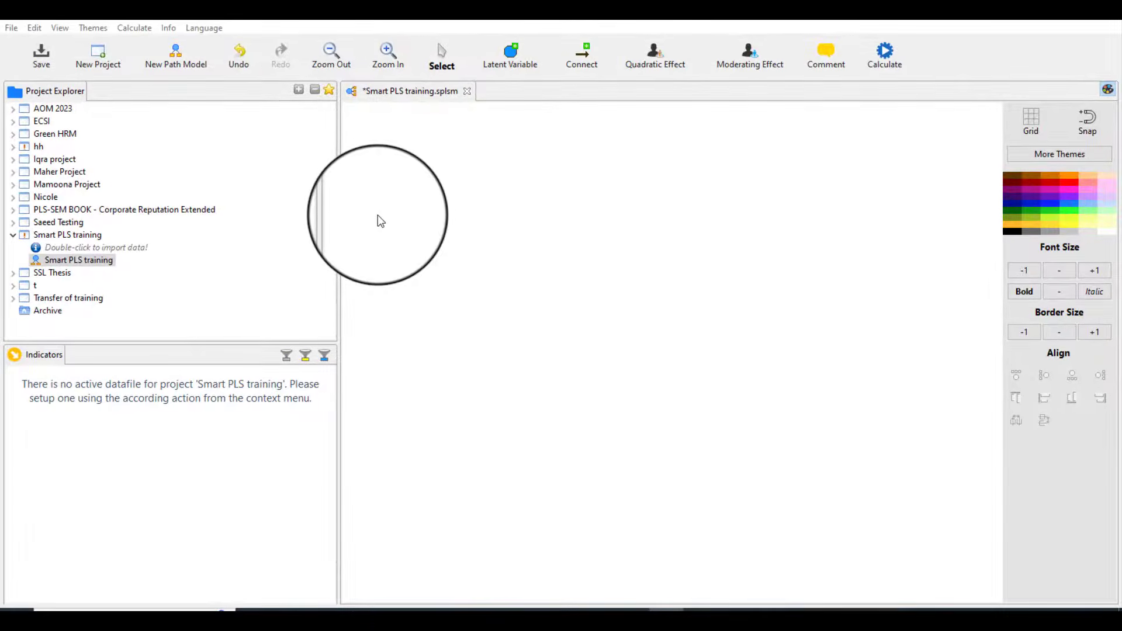
Step: Import the "Smart PLS training." CSV data file into the new project and review its indicator statistics
double_click(123, 251)
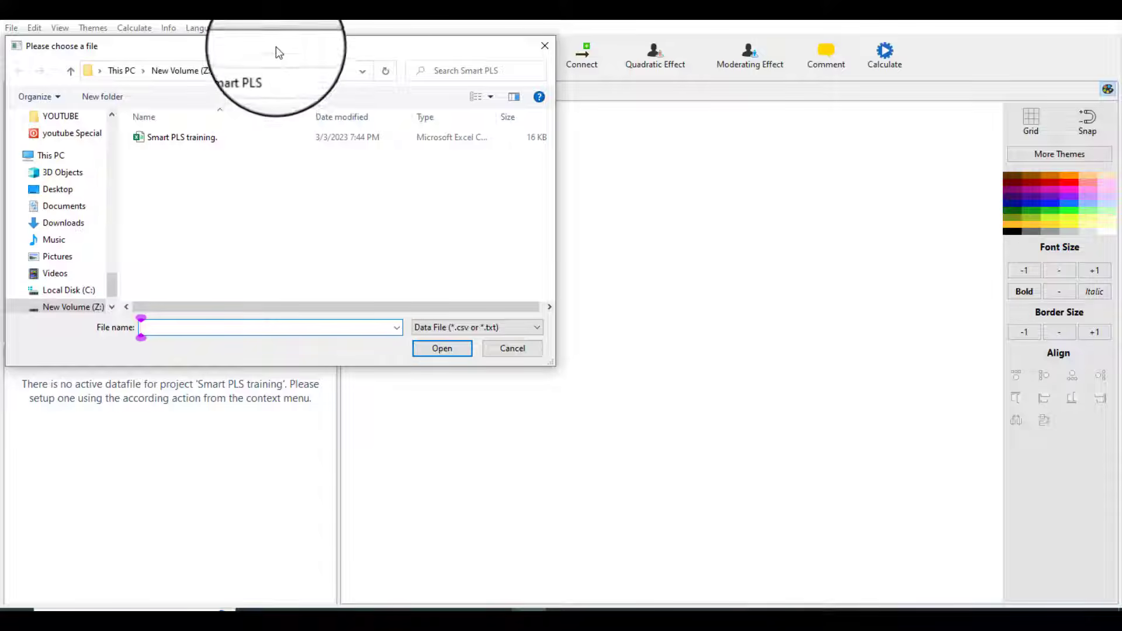
drag(275, 47, 504, 82)
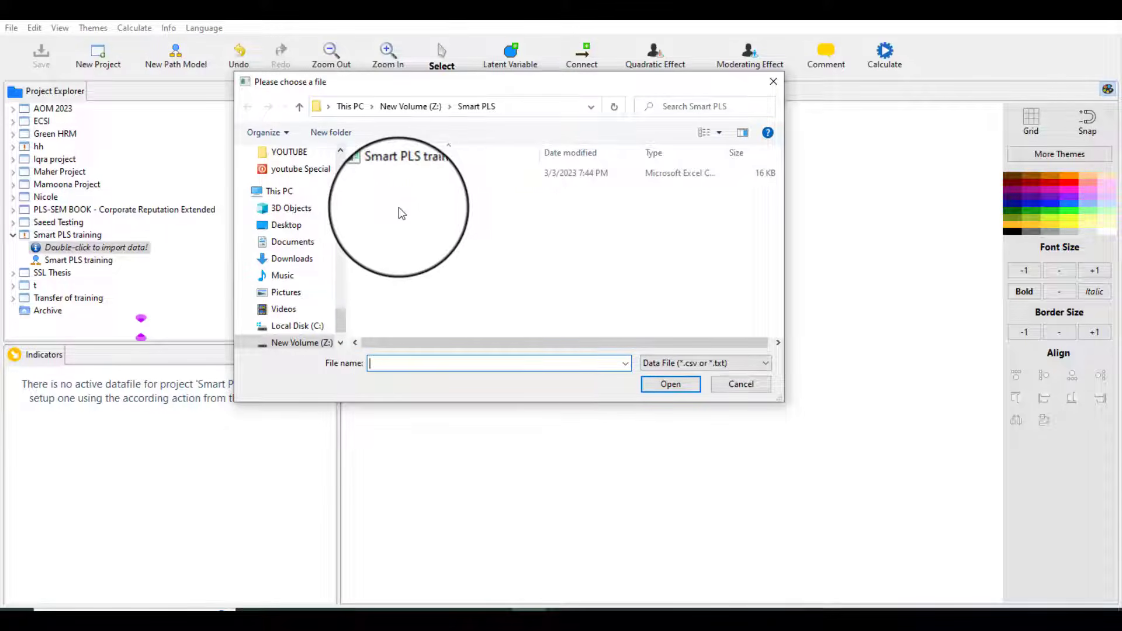
double_click(419, 176)
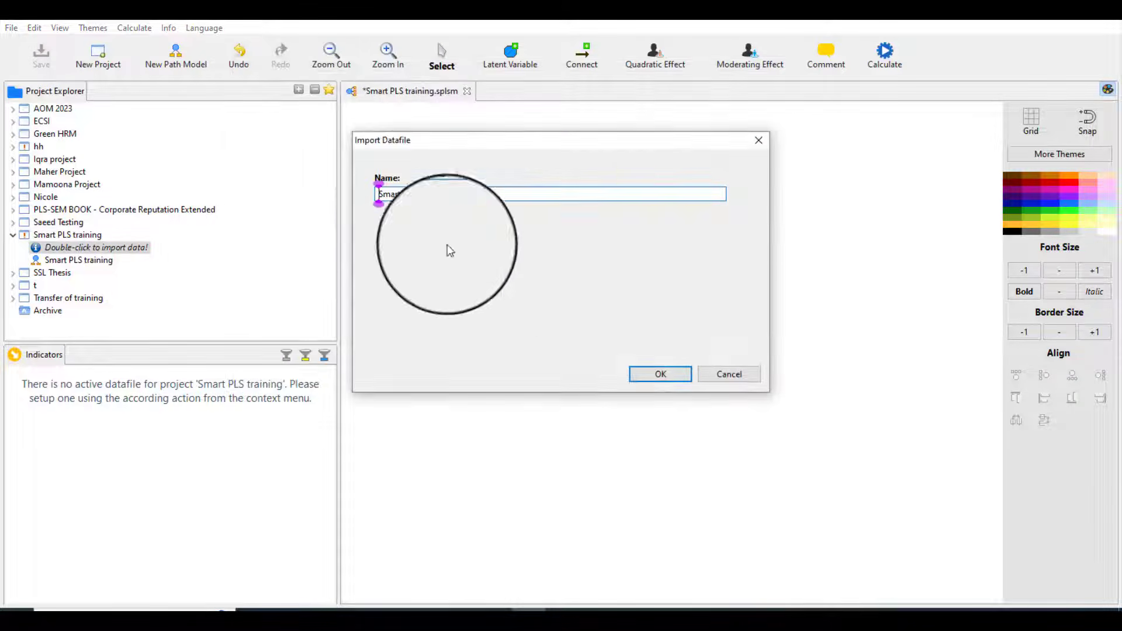
click(659, 374)
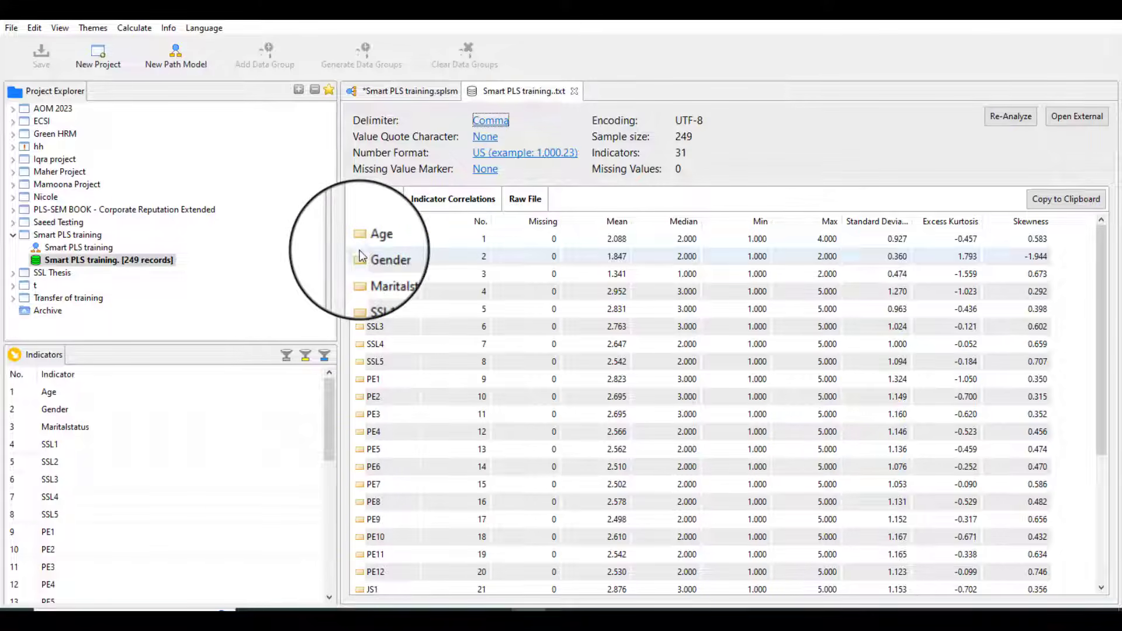
scroll(439, 327, down, 4)
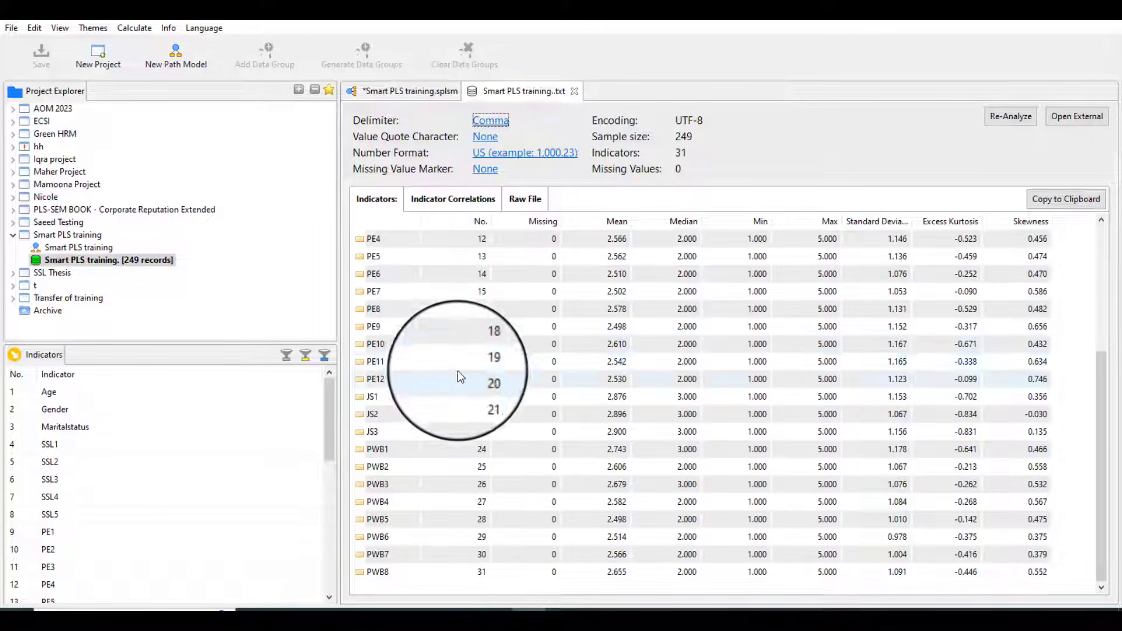
scroll(482, 402, up, 4)
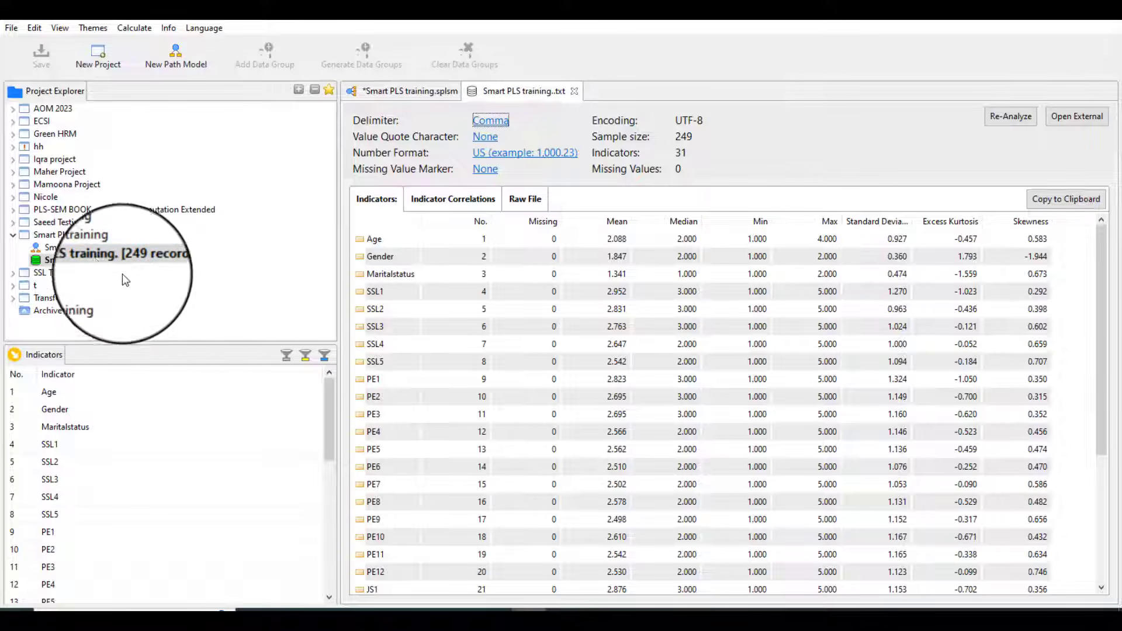
Step: Open the Smart PLS training path model and look through its indicators from Age to the PWB items
double_click(94, 246)
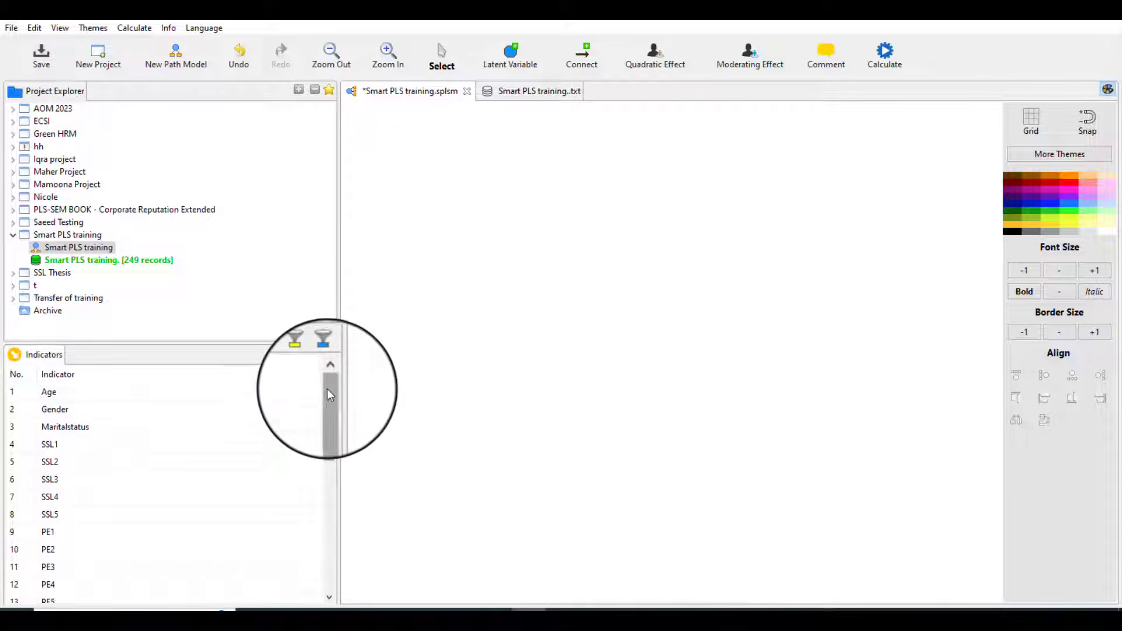
scroll(178, 453, down, 1)
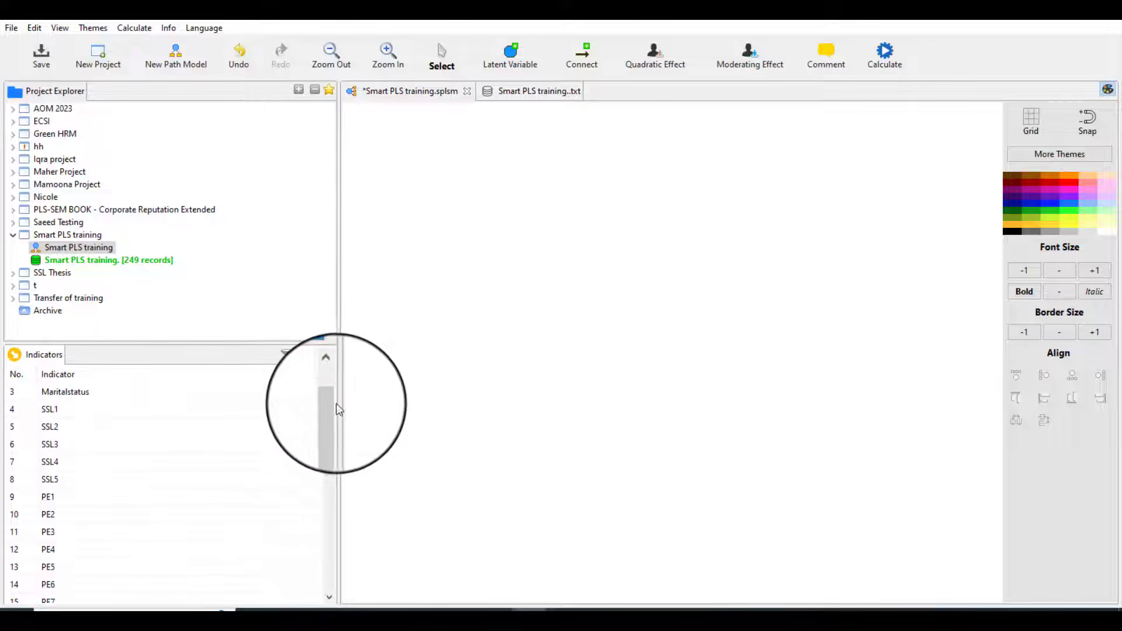
scroll(80, 457, up, 1)
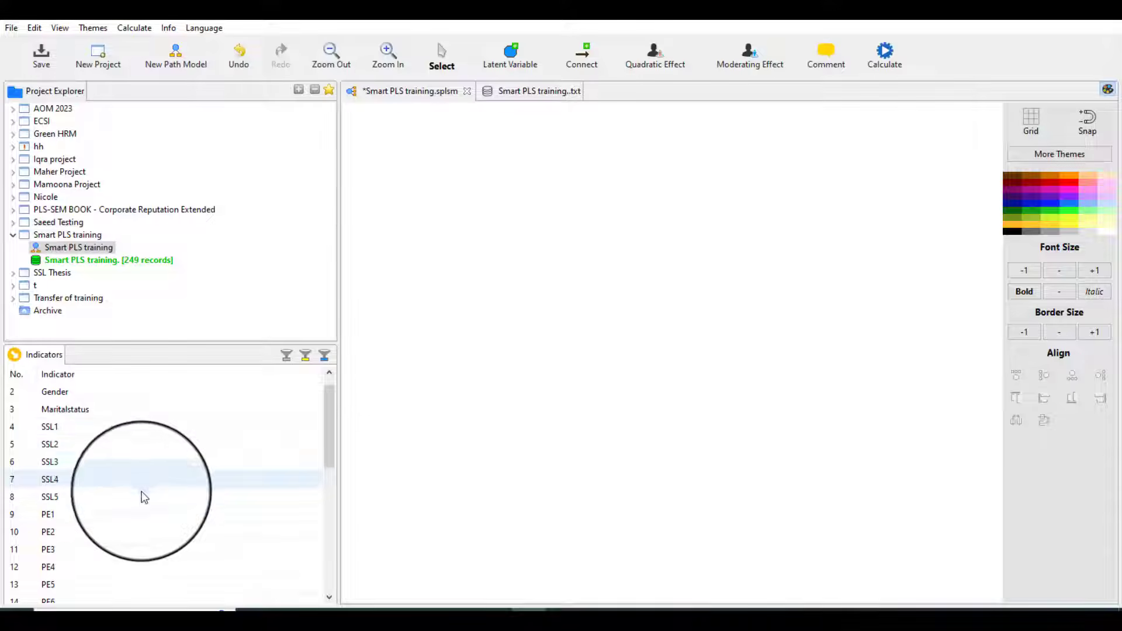
drag(330, 402, 337, 493)
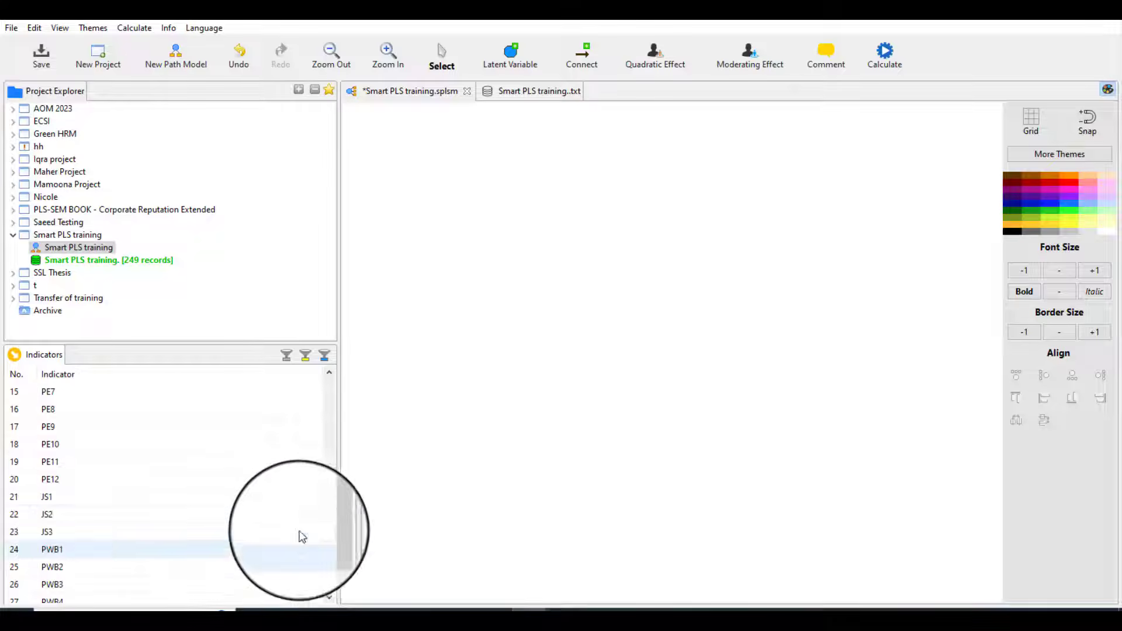
drag(328, 497, 333, 524)
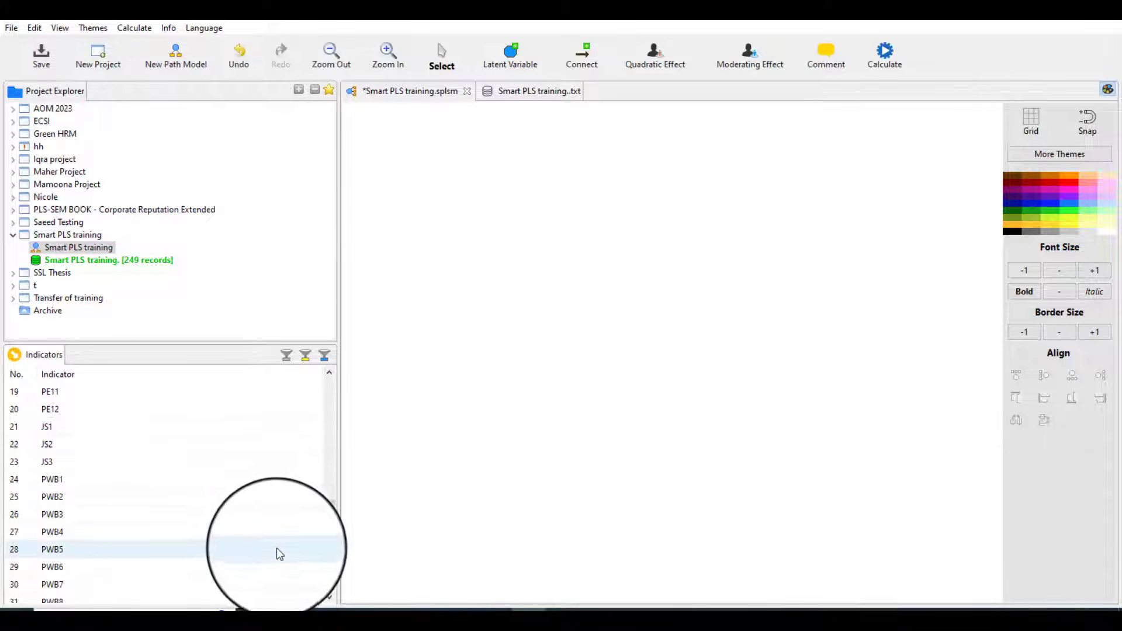
drag(326, 525, 332, 416)
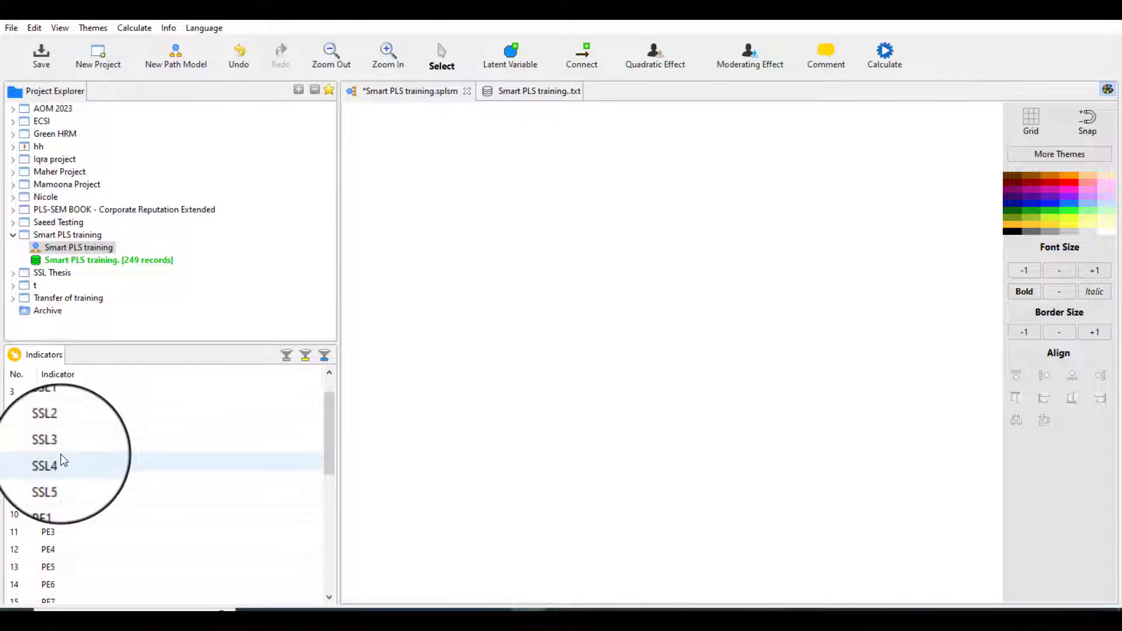
Step: Add a latent variable to the empty model canvas using the indicators SSL1 to SSL5
click(56, 410)
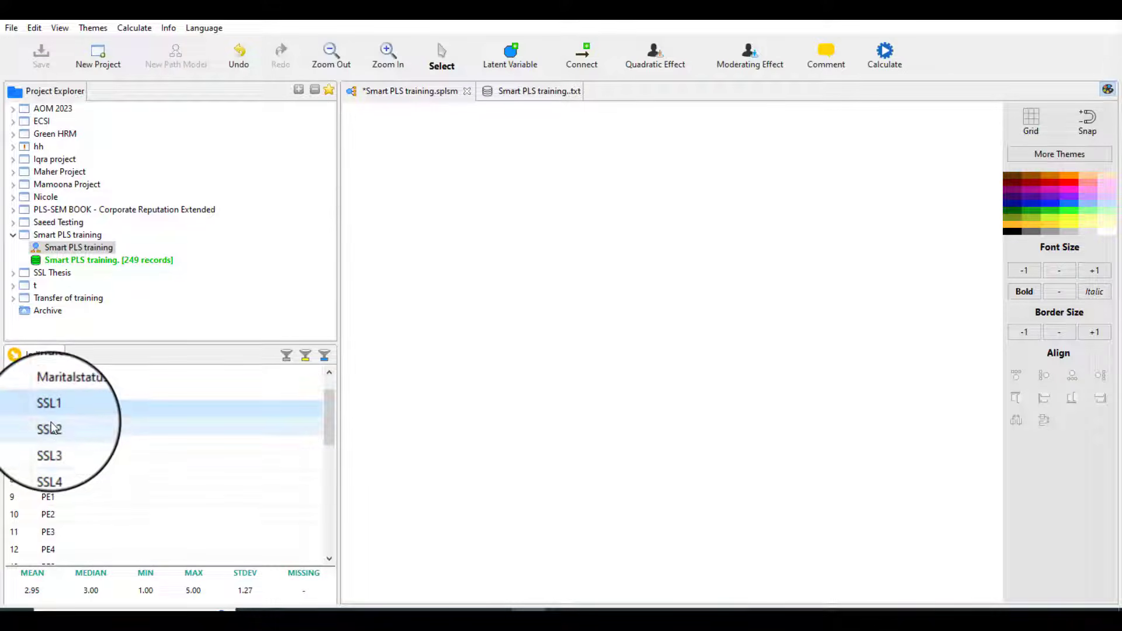
drag(51, 428, 66, 481)
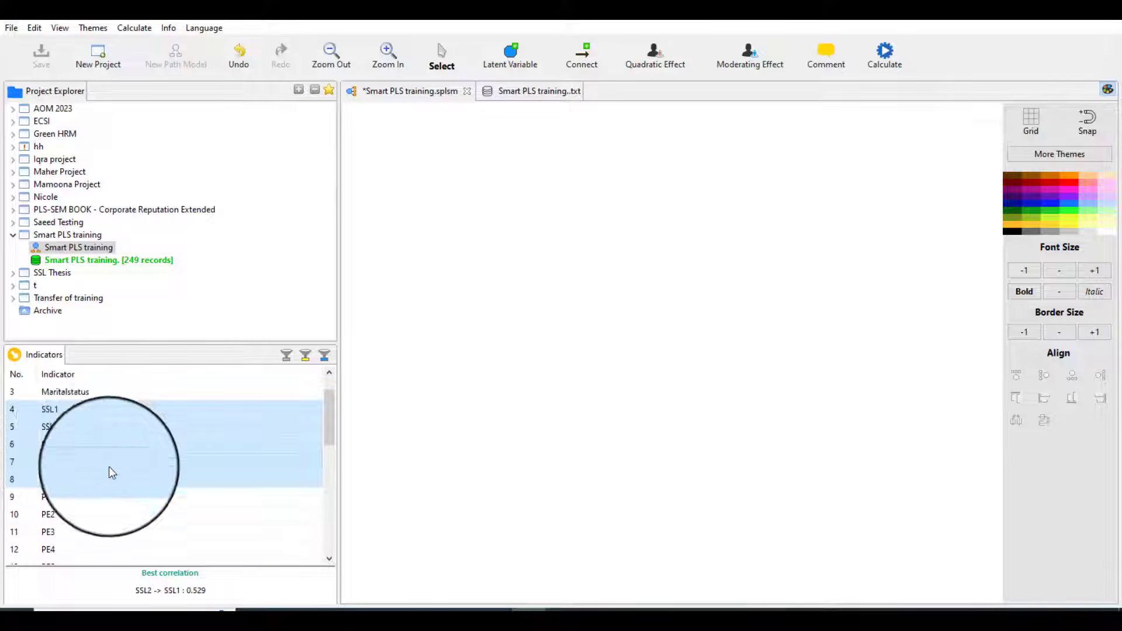
click(61, 411)
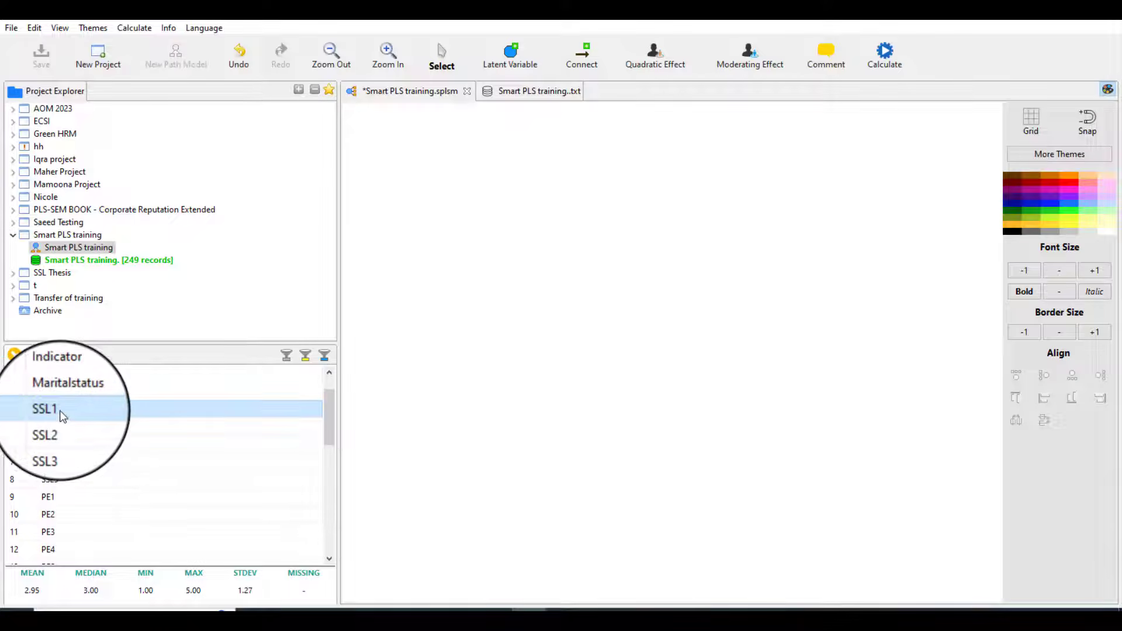
drag(59, 410, 55, 476)
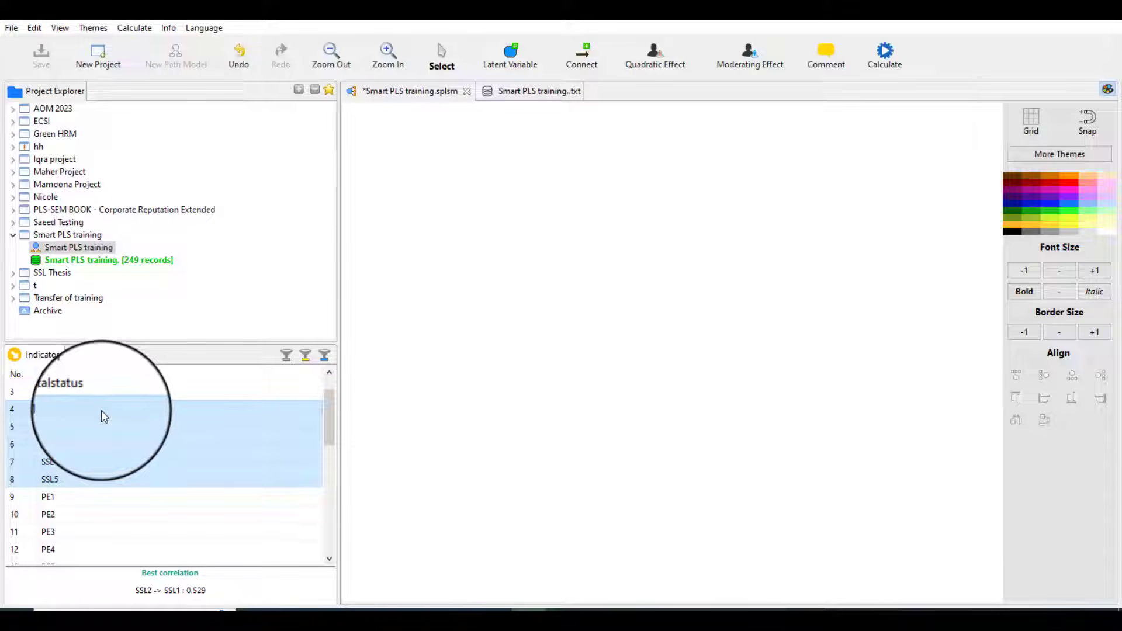
drag(100, 410, 479, 196)
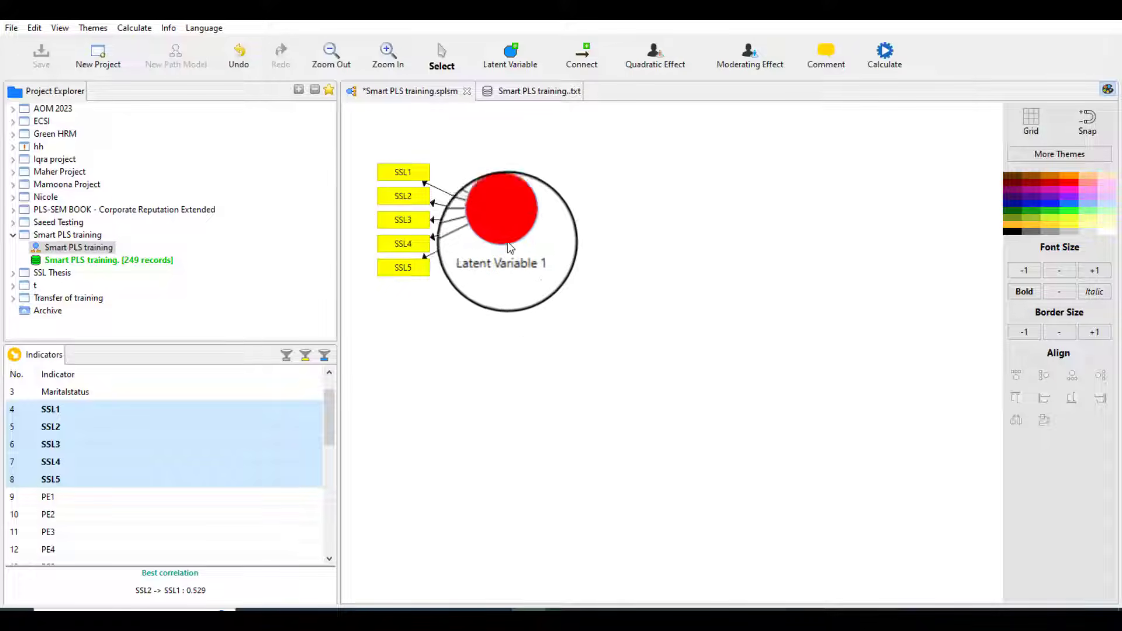
Step: Rename the latent variable measured by SSL1 to SSL5 as SSL
right_click(503, 215)
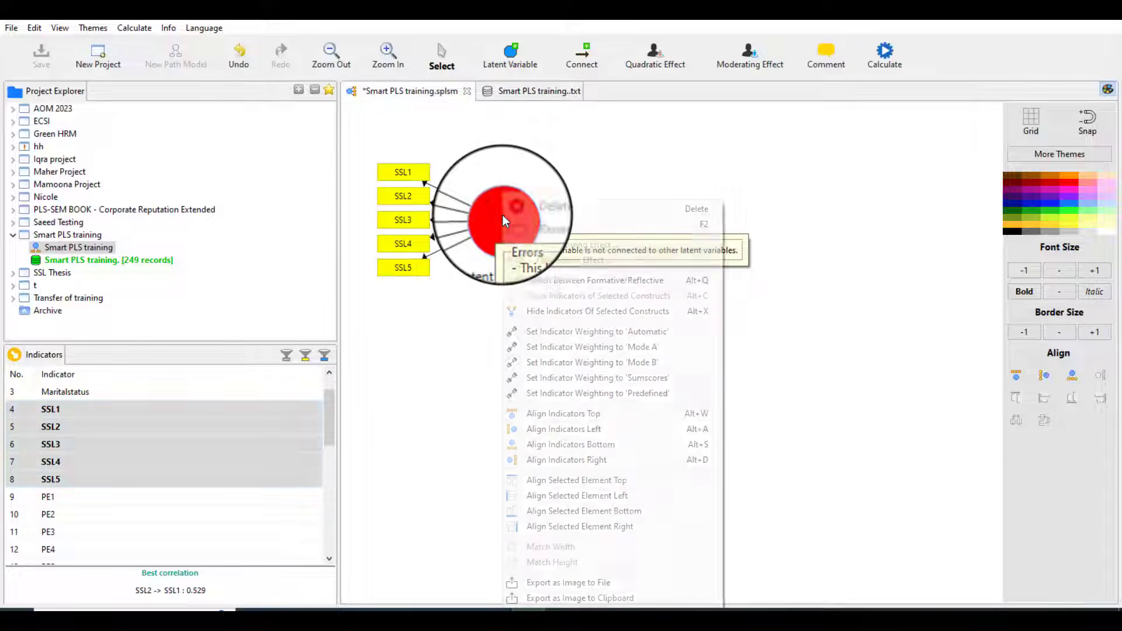
click(546, 224)
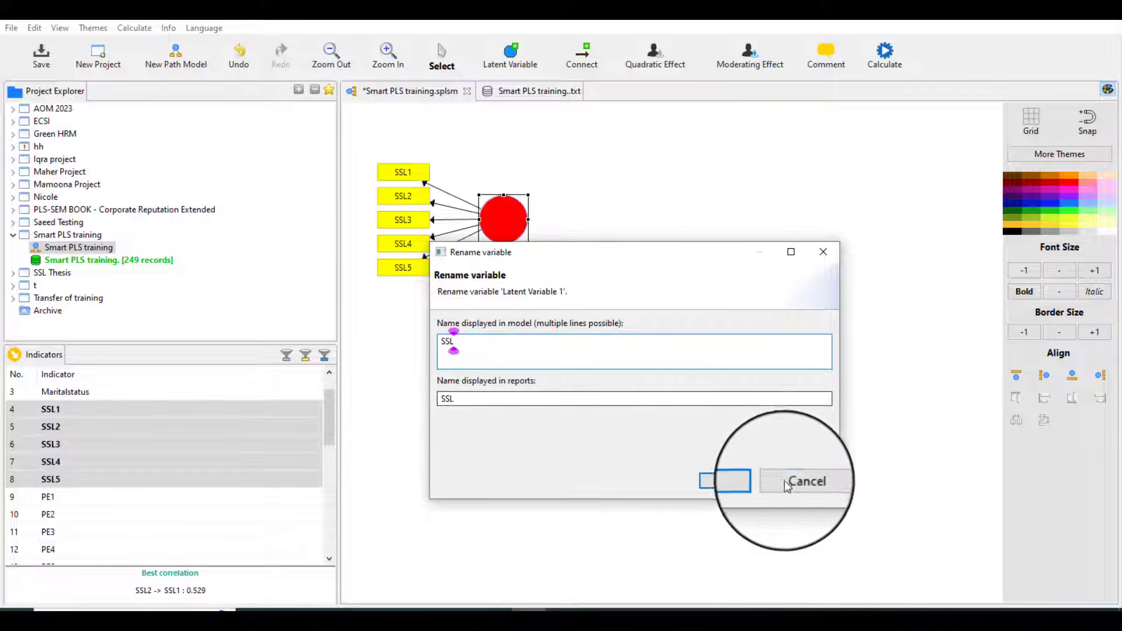
click(735, 481)
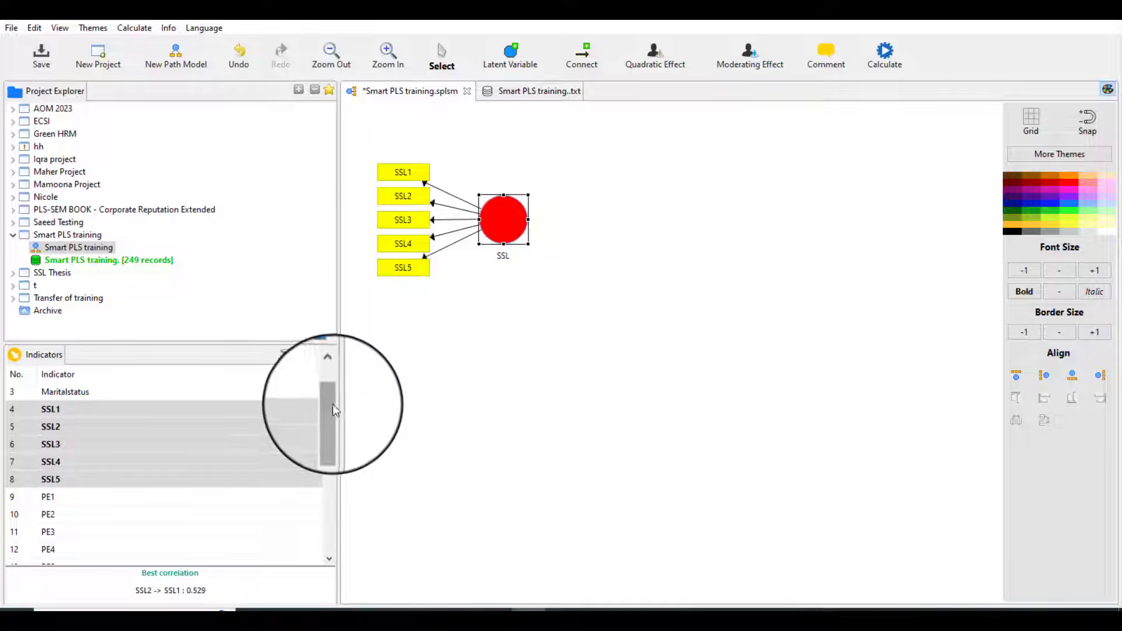
Step: Add a second latent variable beside SSL using the indicators JS1, JS2 and JS3
drag(332, 405, 337, 461)
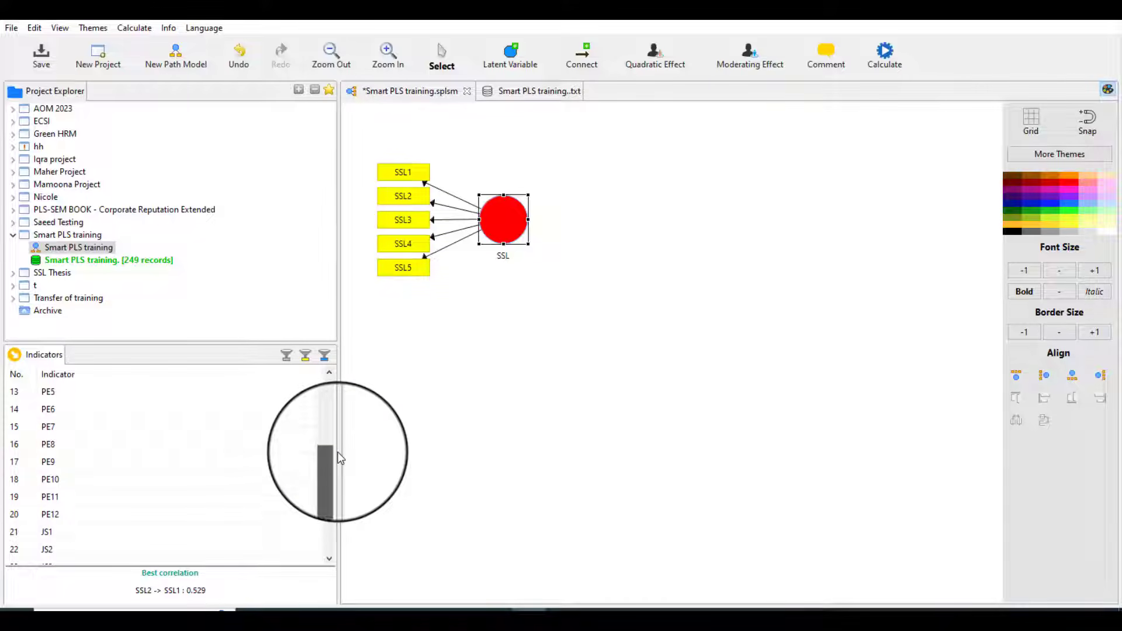
scroll(318, 476, down, 3)
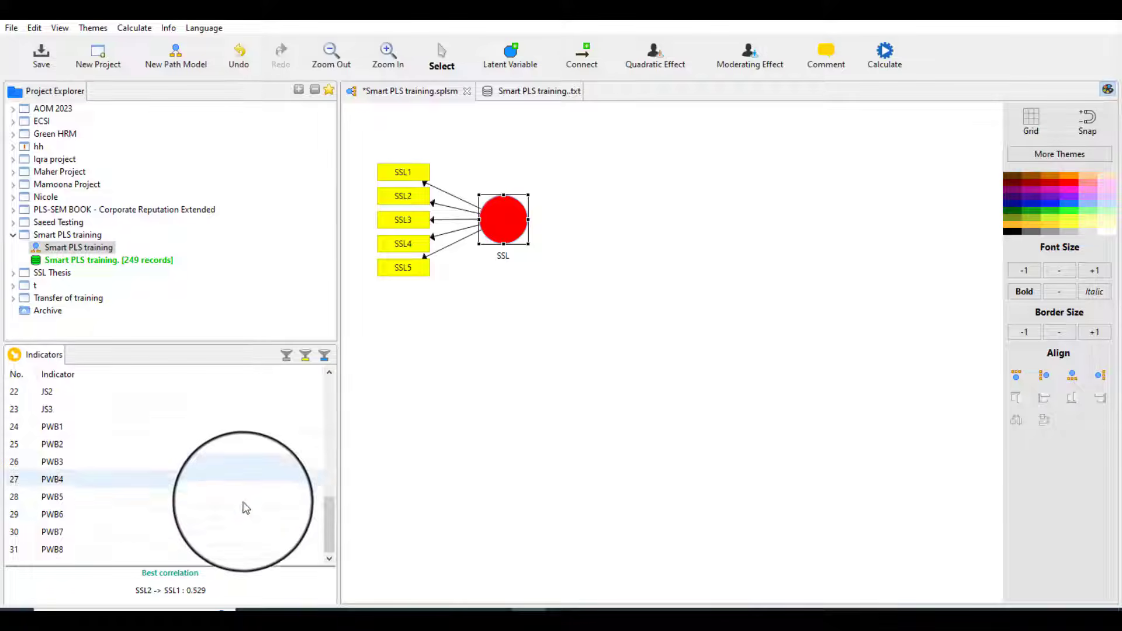
drag(326, 523, 328, 486)
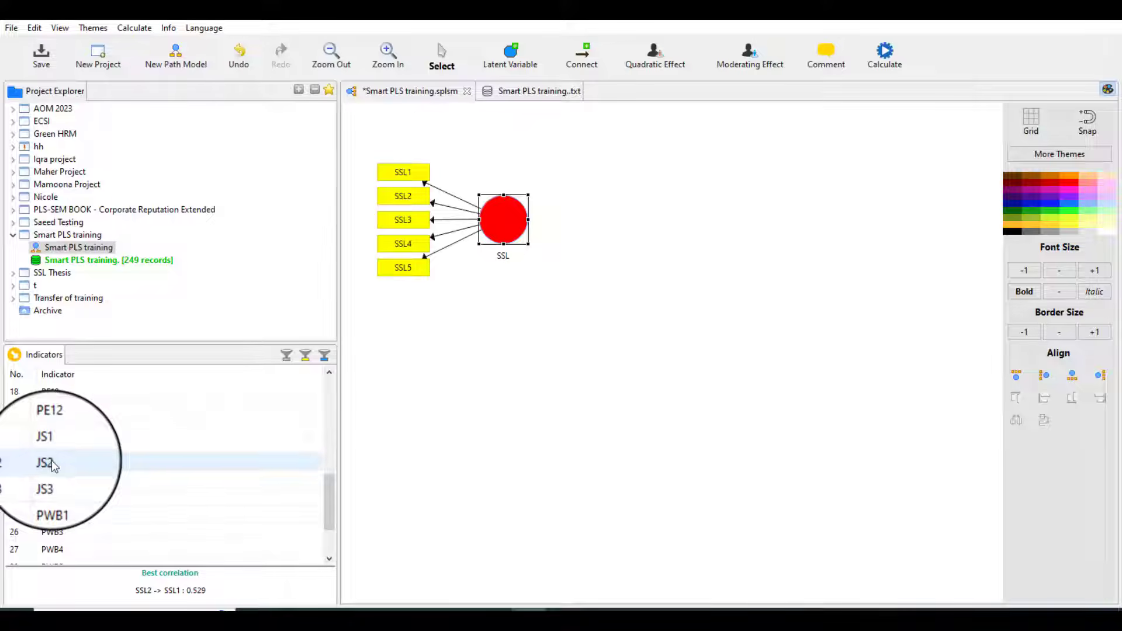
click(52, 446)
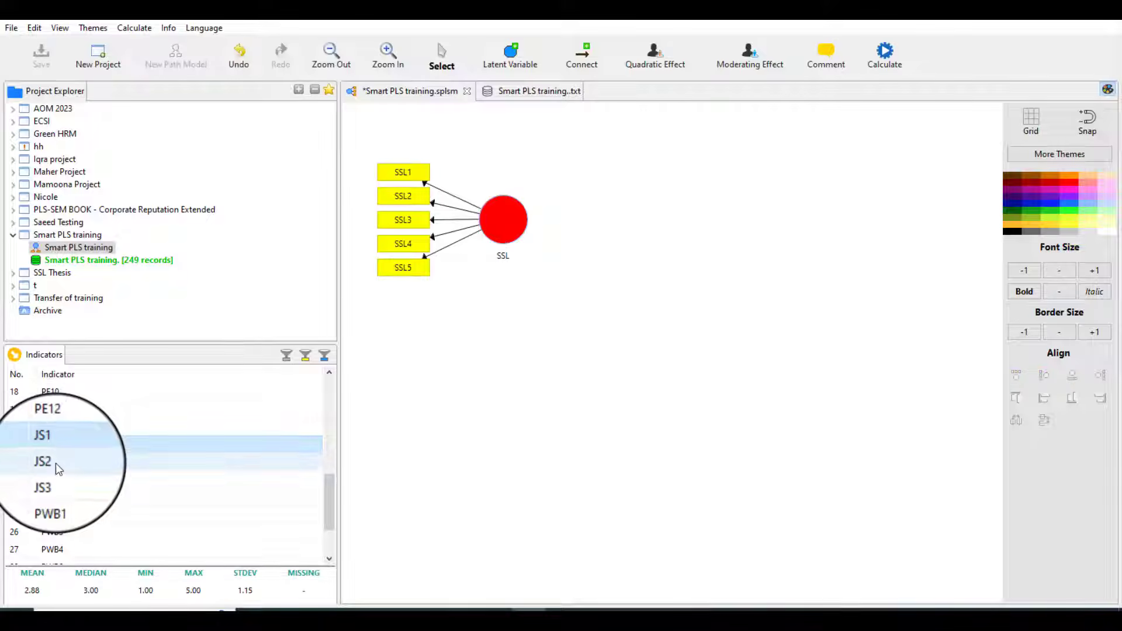
ctrl+click(55, 462)
ctrl+click(54, 480)
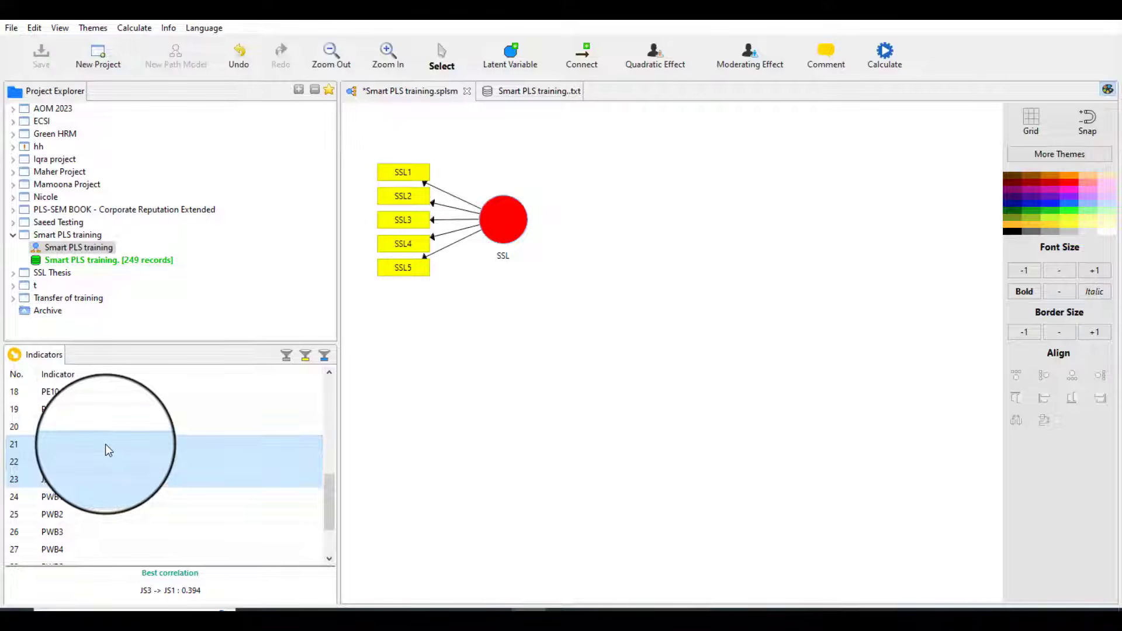
drag(105, 444, 650, 250)
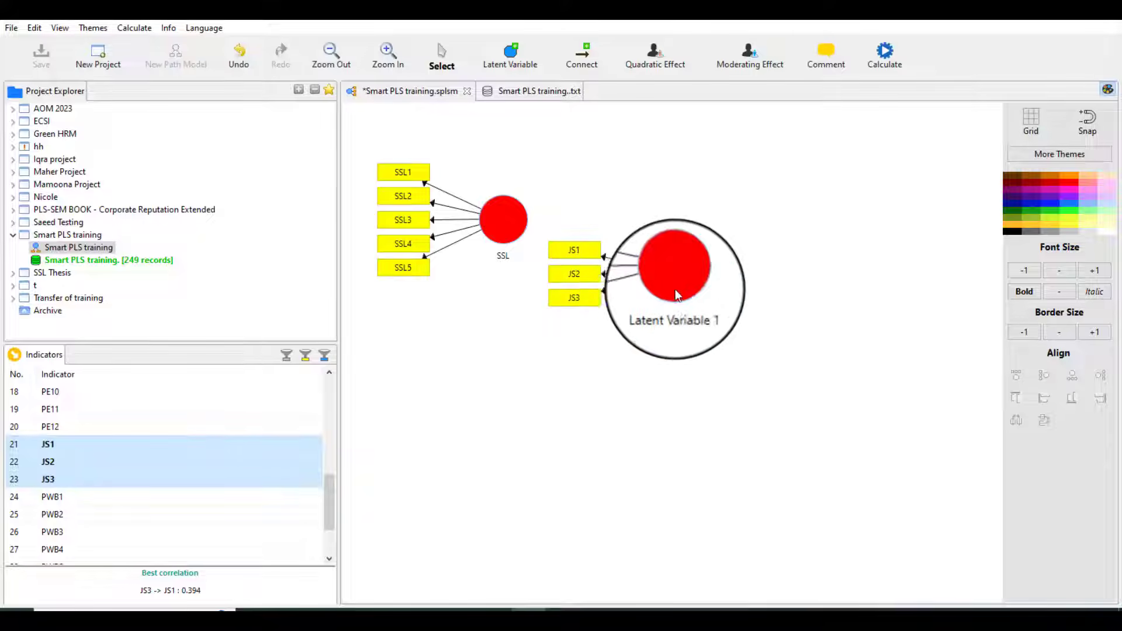
Step: Rename the JS1 to JS3 latent variable as JS and arrange it above and to the right of SSL
right_click(672, 271)
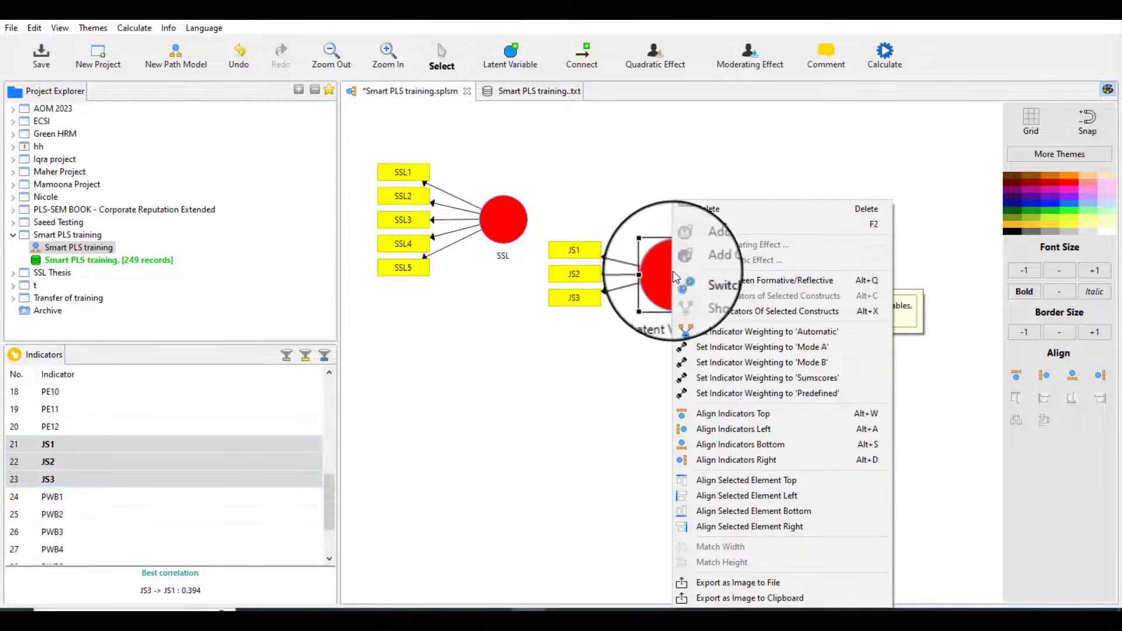
click(729, 226)
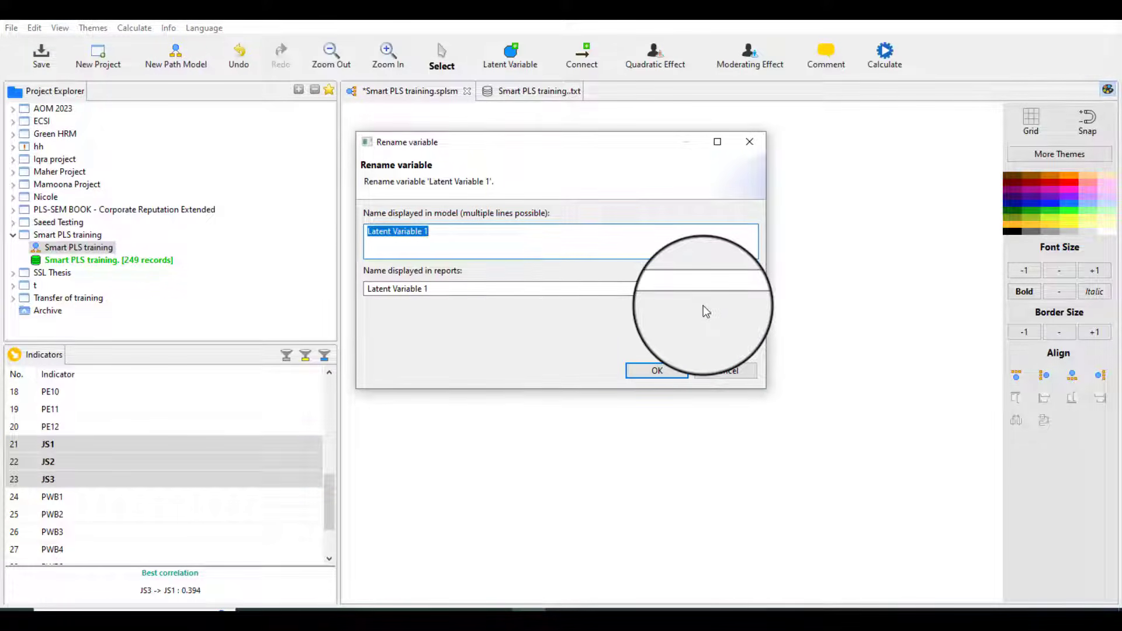
text(JS)
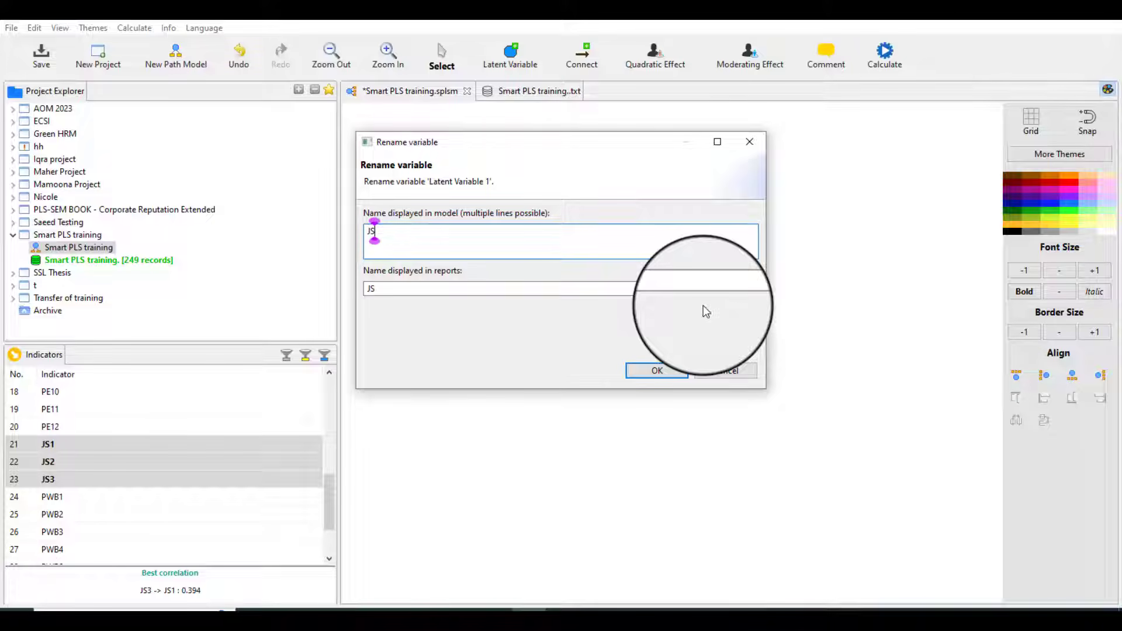
click(672, 370)
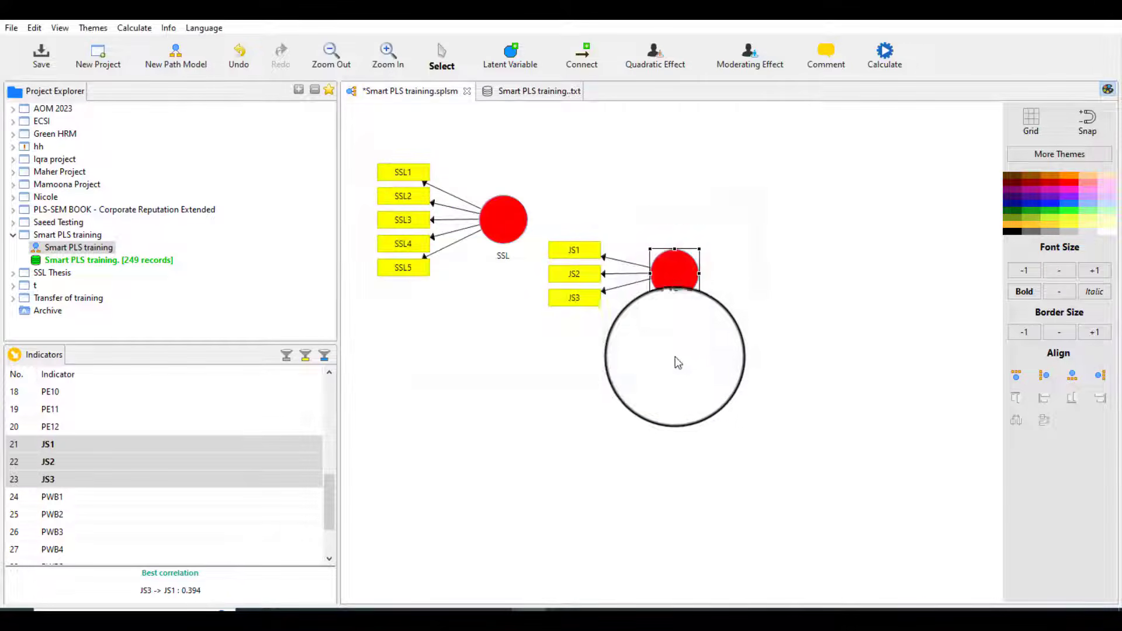
drag(694, 259, 658, 170)
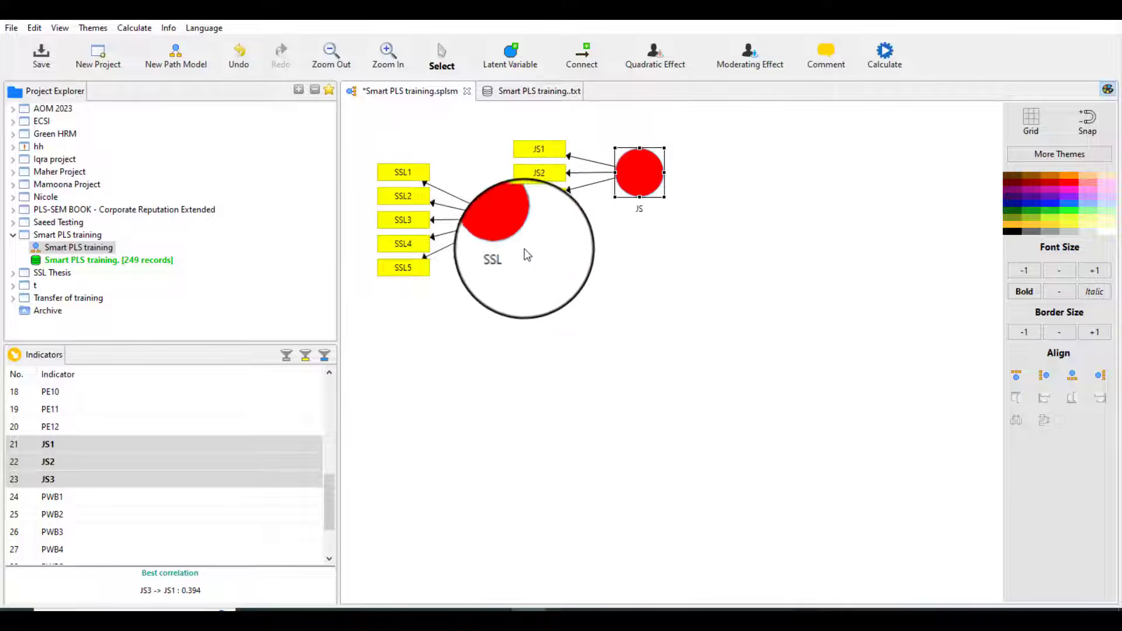
drag(518, 218, 496, 262)
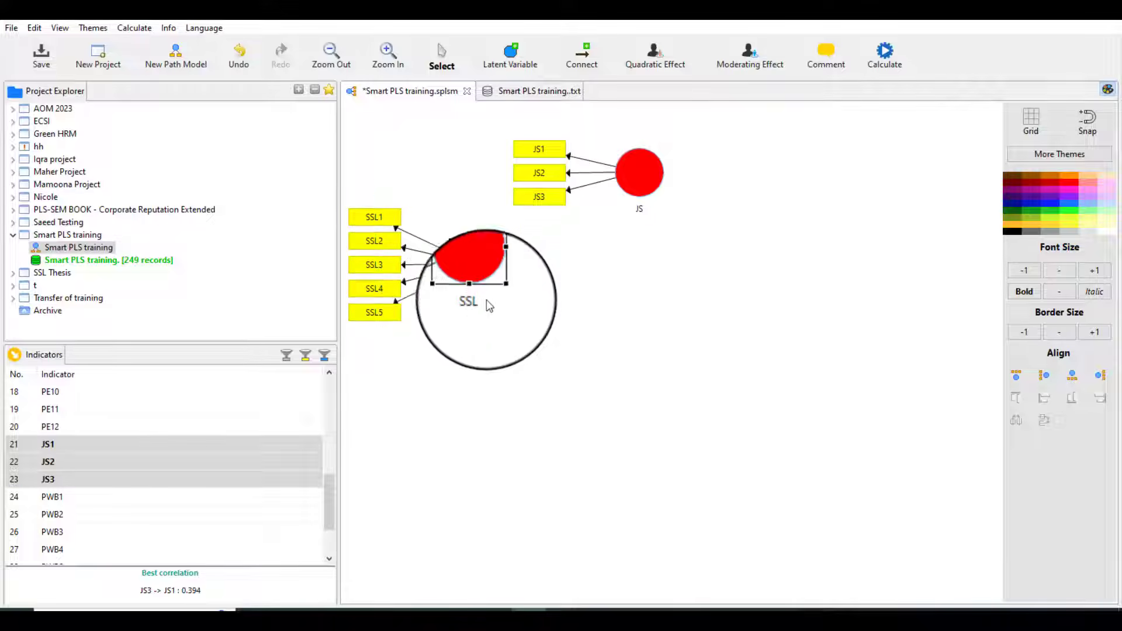
Step: Add a third latent variable to the right of JS and SSL using the indicators PWB1 to PWB8
scroll(123, 502, down, 2)
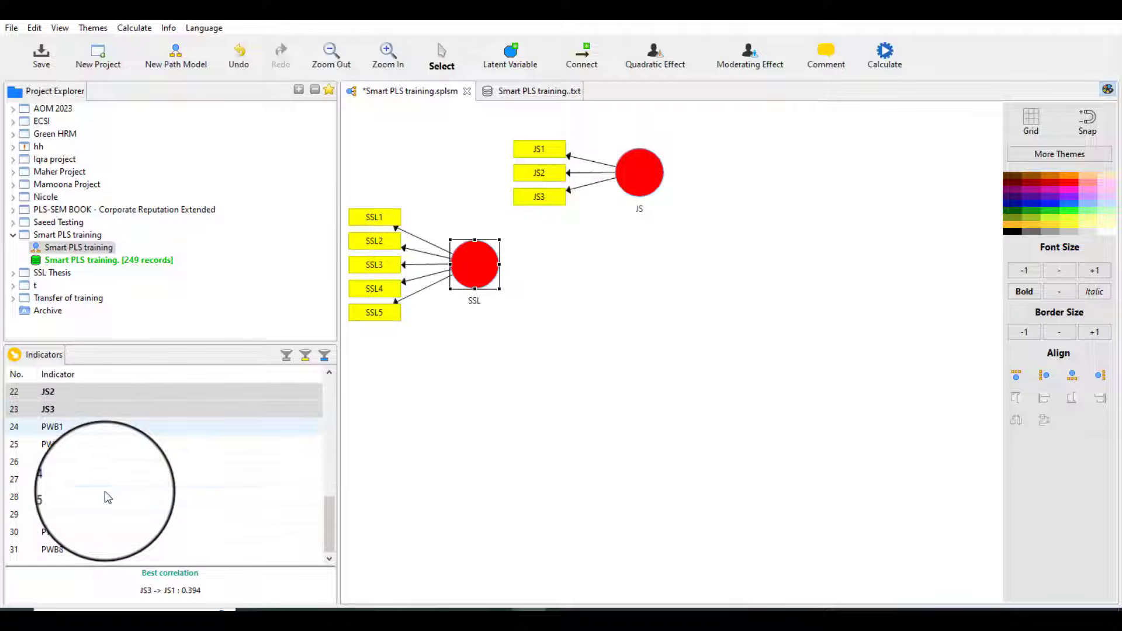
click(55, 430)
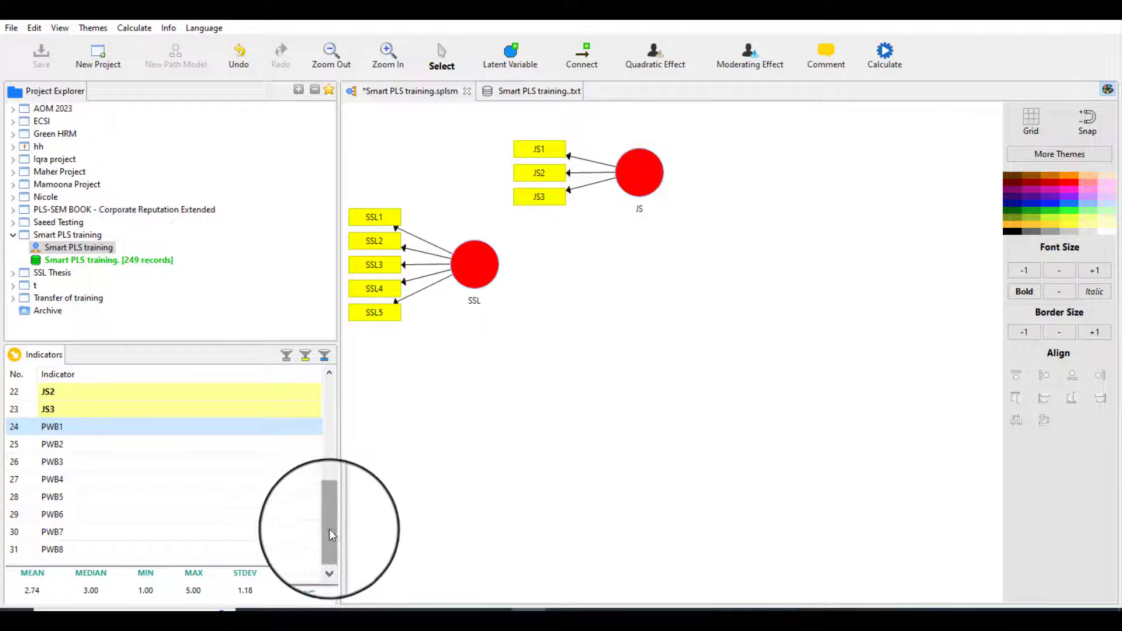
shift+click(58, 549)
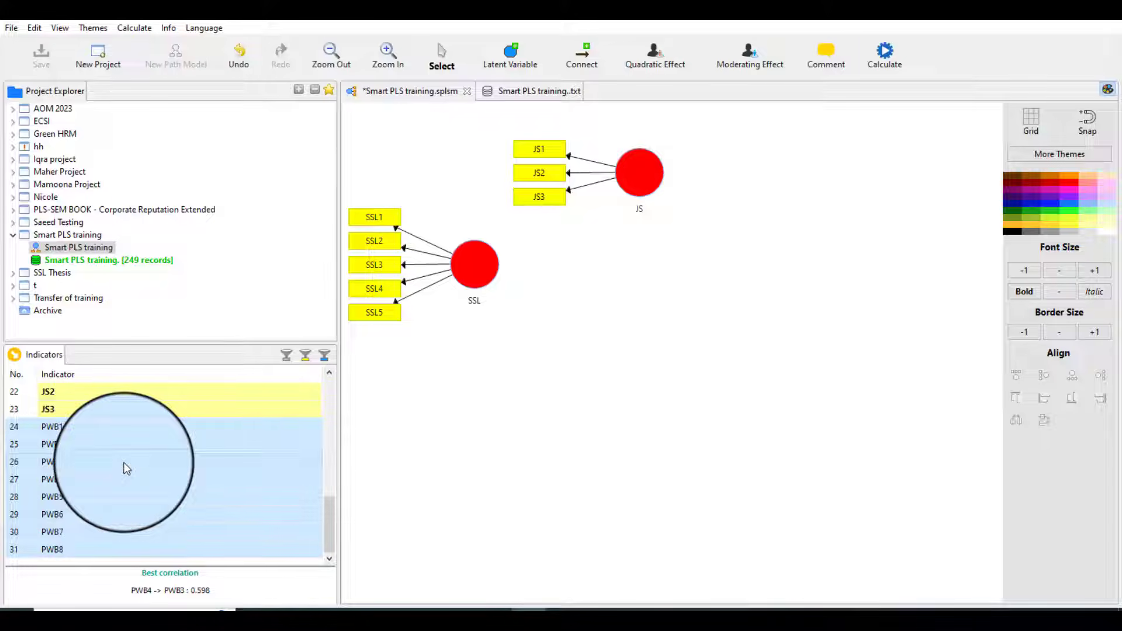
drag(114, 465, 815, 261)
click(850, 257)
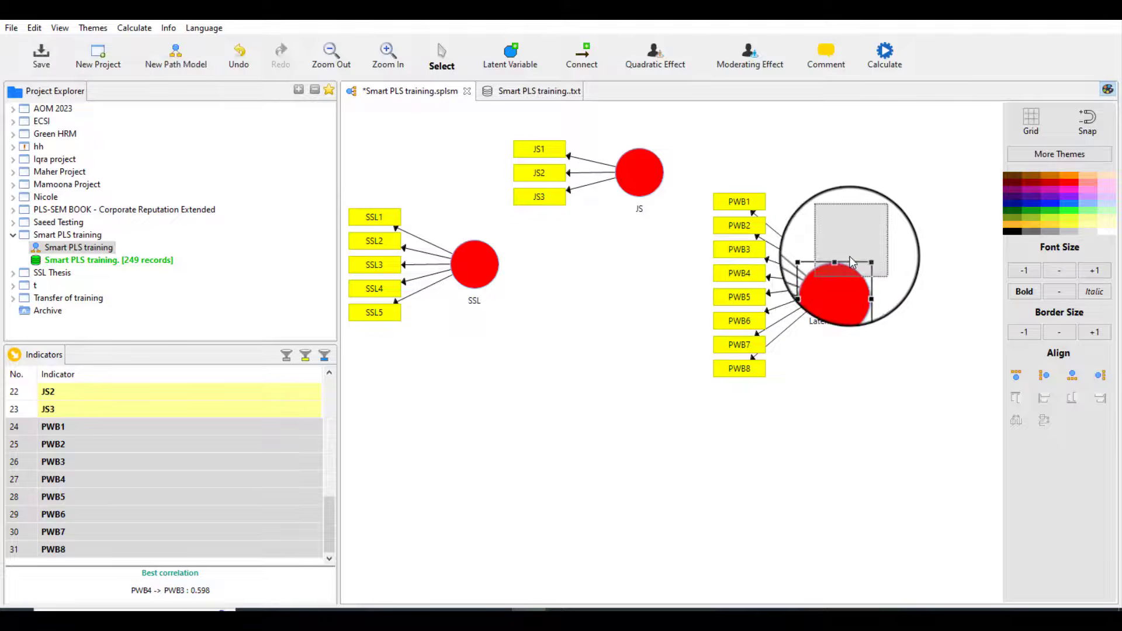
Step: Rename the latent variable measured by PWB1 to PWB8 as PWB
right_click(850, 258)
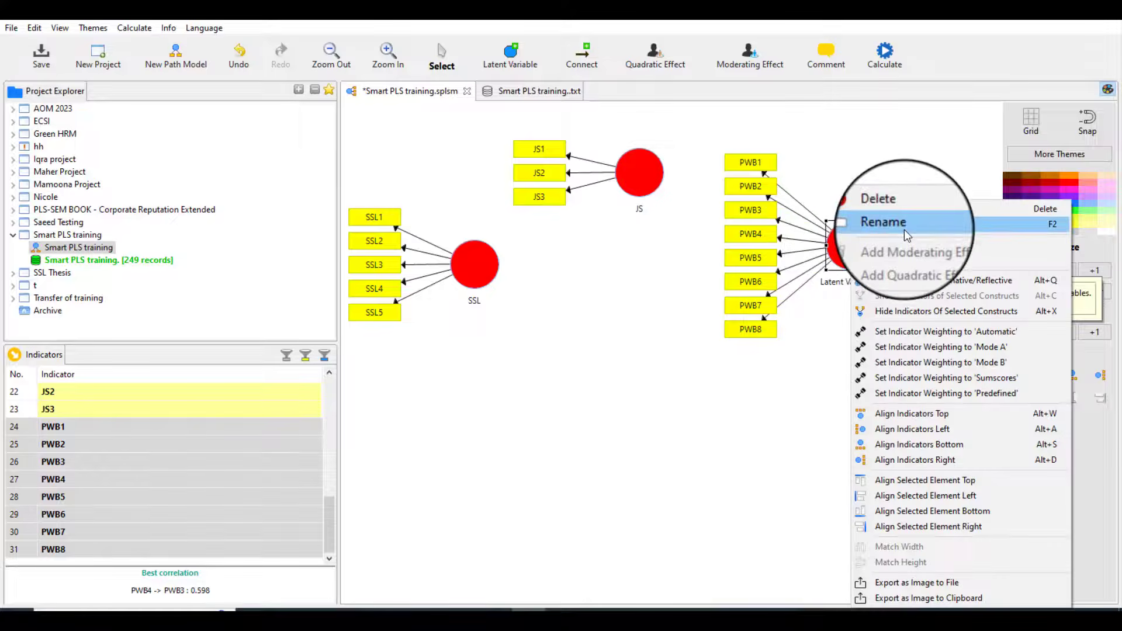
click(905, 232)
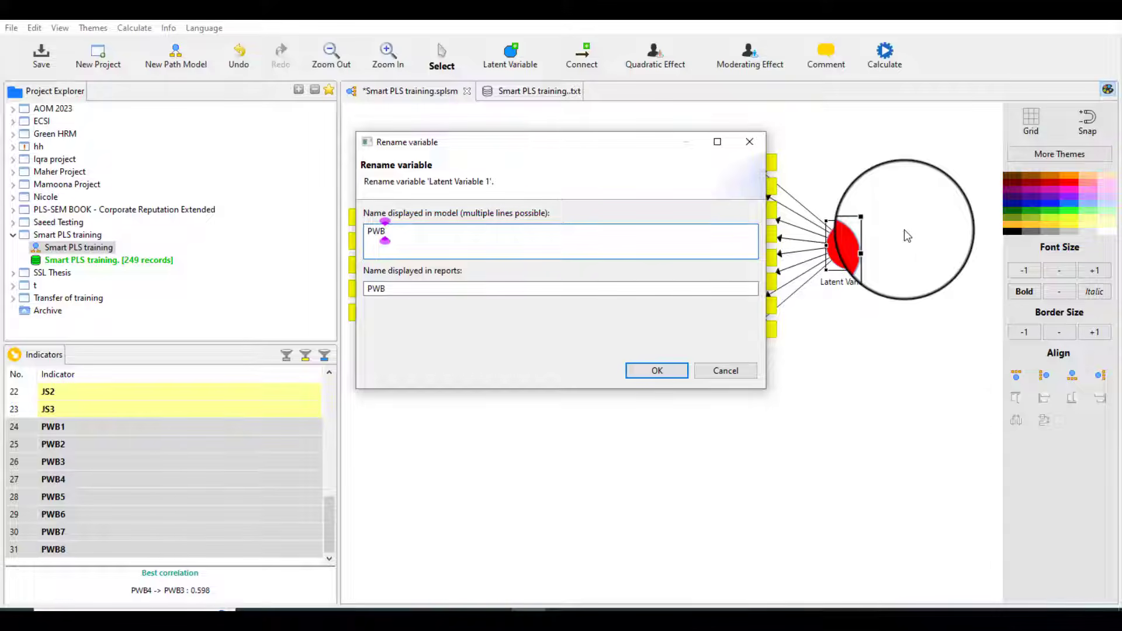
click(666, 373)
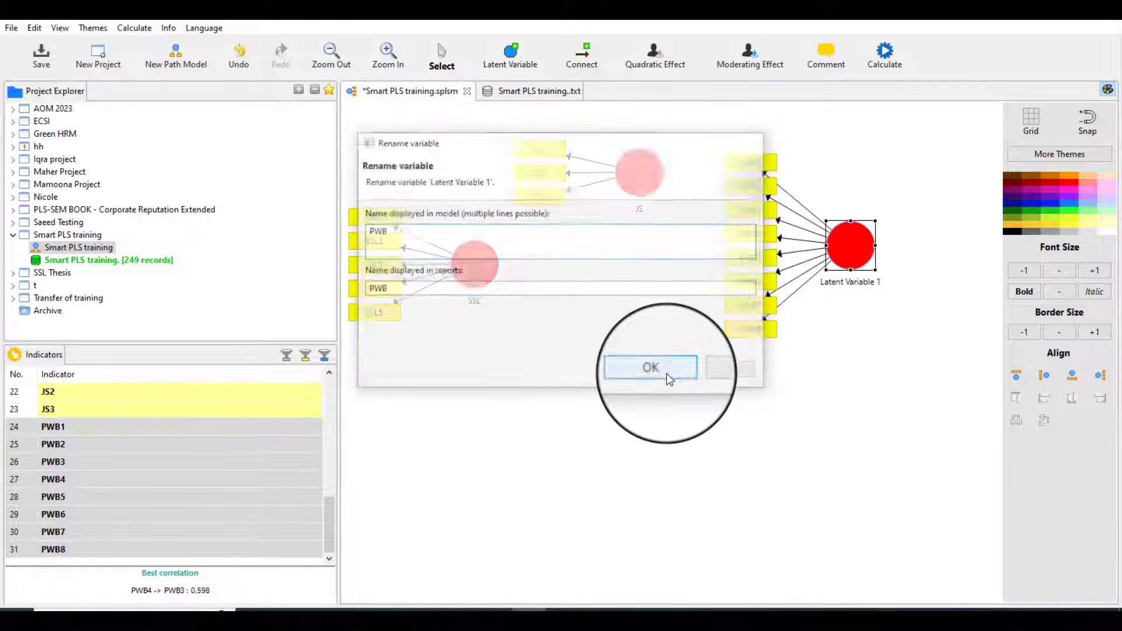
Step: Rearrange the constructs with SSL lower on the left, PWB on the right and JS between them near the top
drag(830, 287, 647, 377)
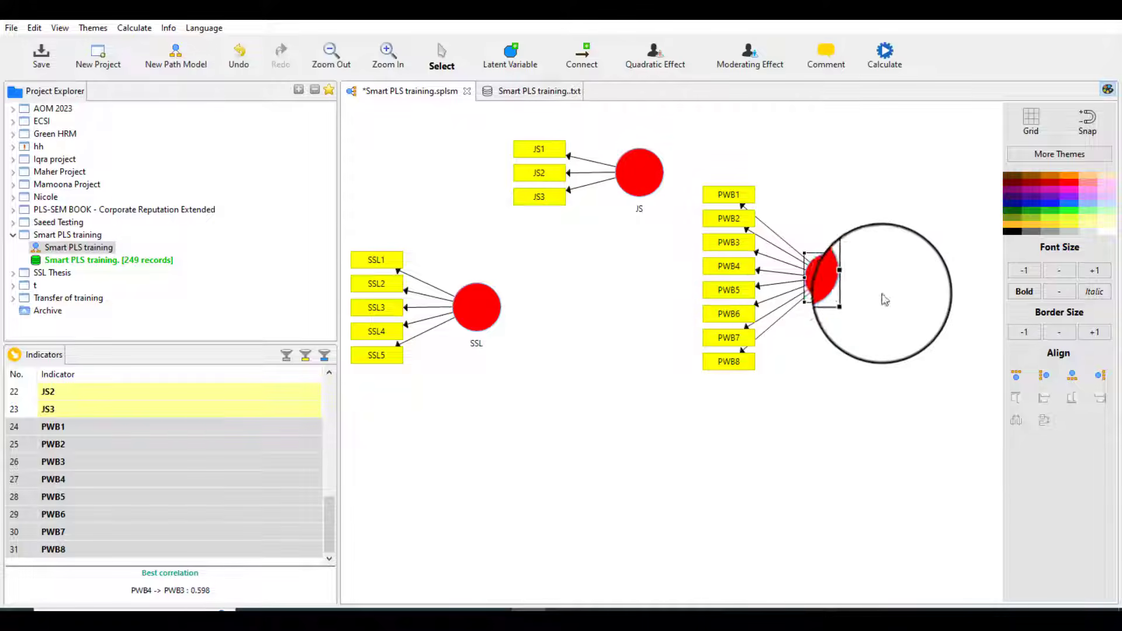
mouse_move(835, 284)
mouse_down()
mouse_move(861, 298)
mouse_move(850, 276)
mouse_up()
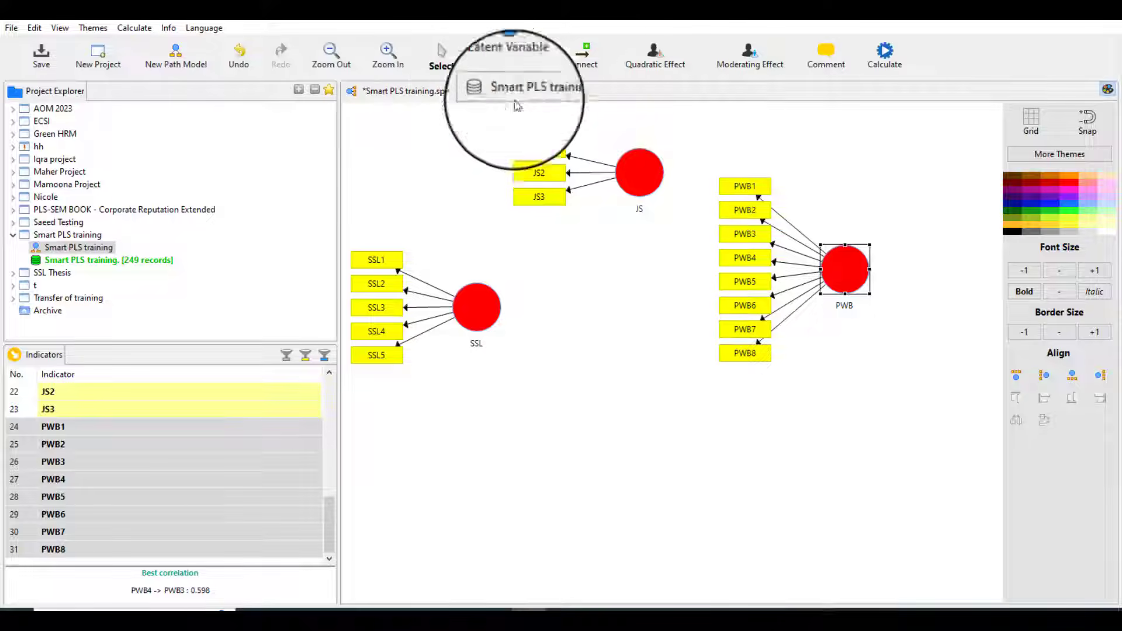
click(630, 168)
drag(635, 488, 621, 408)
drag(629, 413, 564, 171)
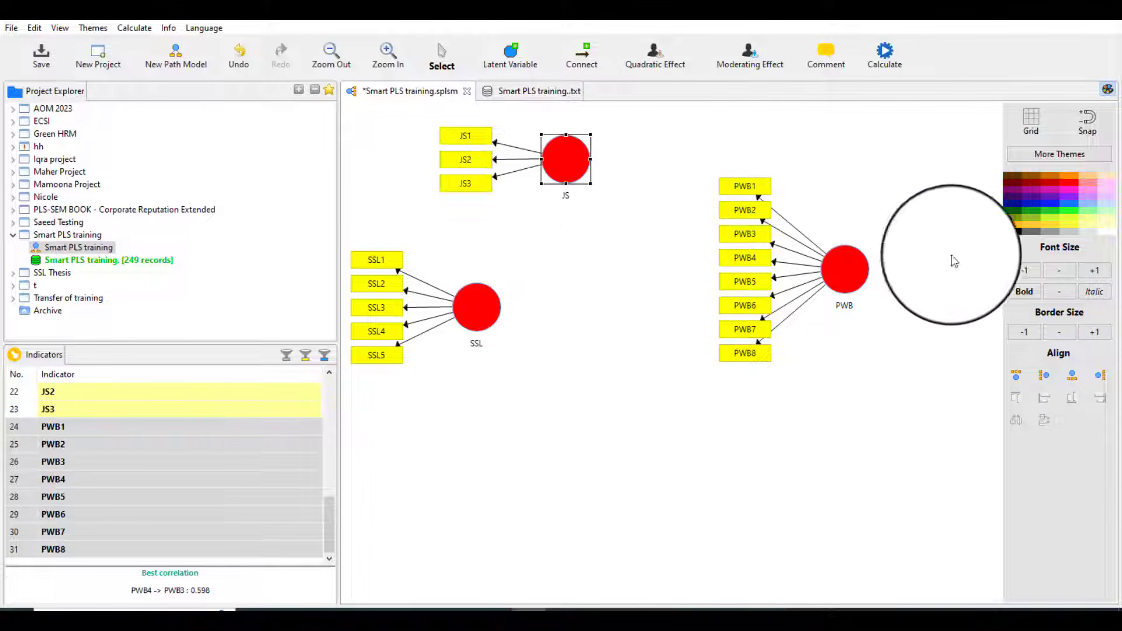
Step: Try placing the PWB indicators in a row above the construct and in a row below it
right_click(838, 266)
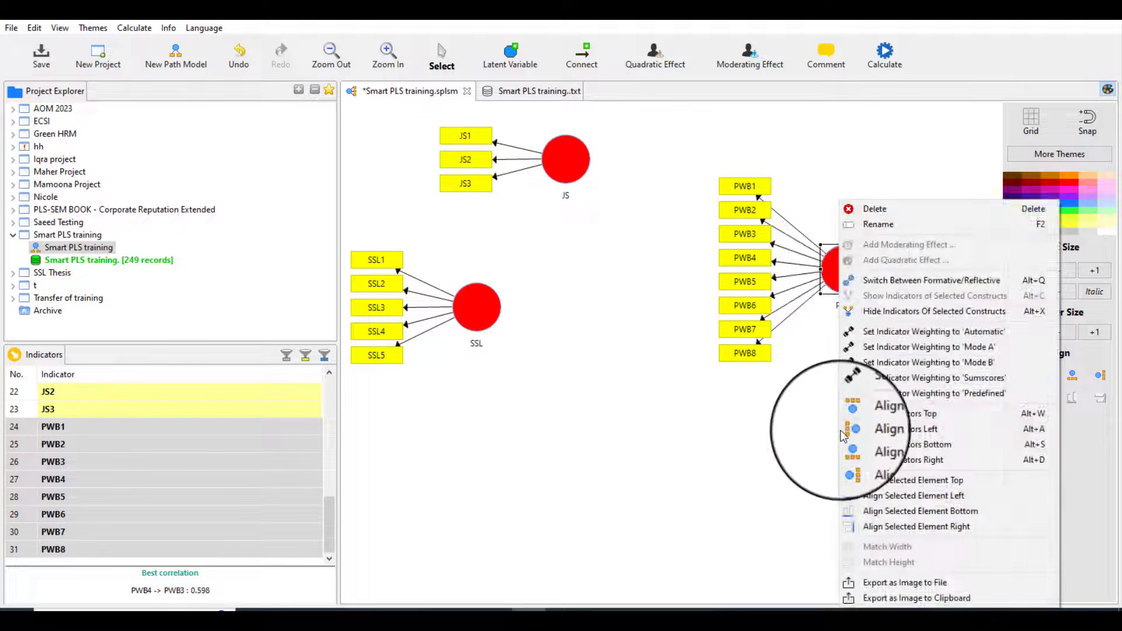
click(874, 416)
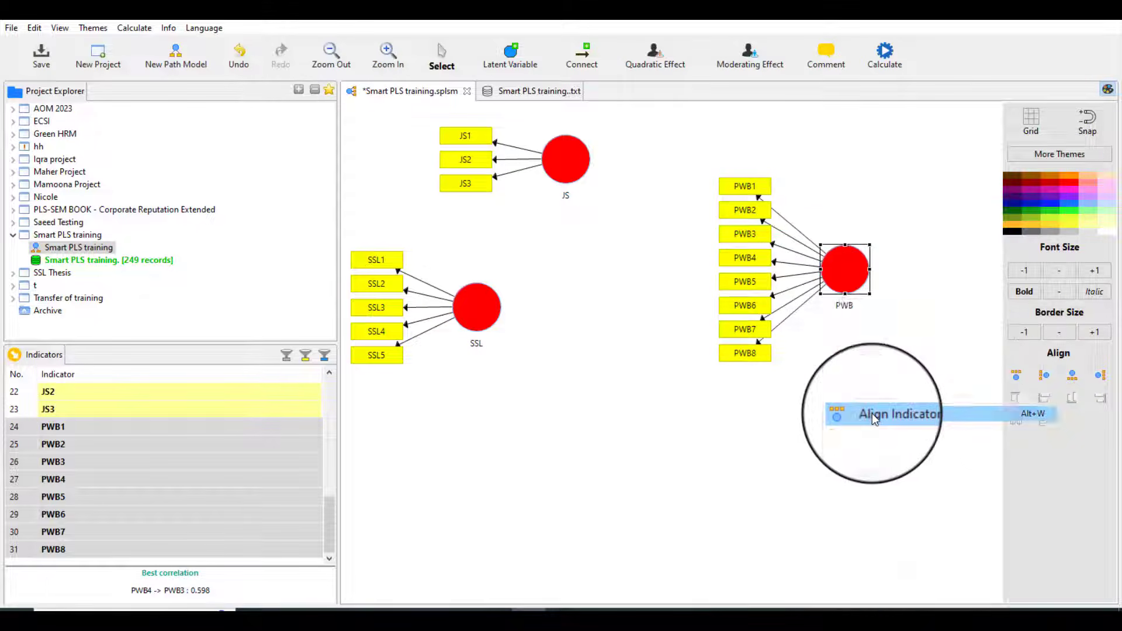
right_click(845, 273)
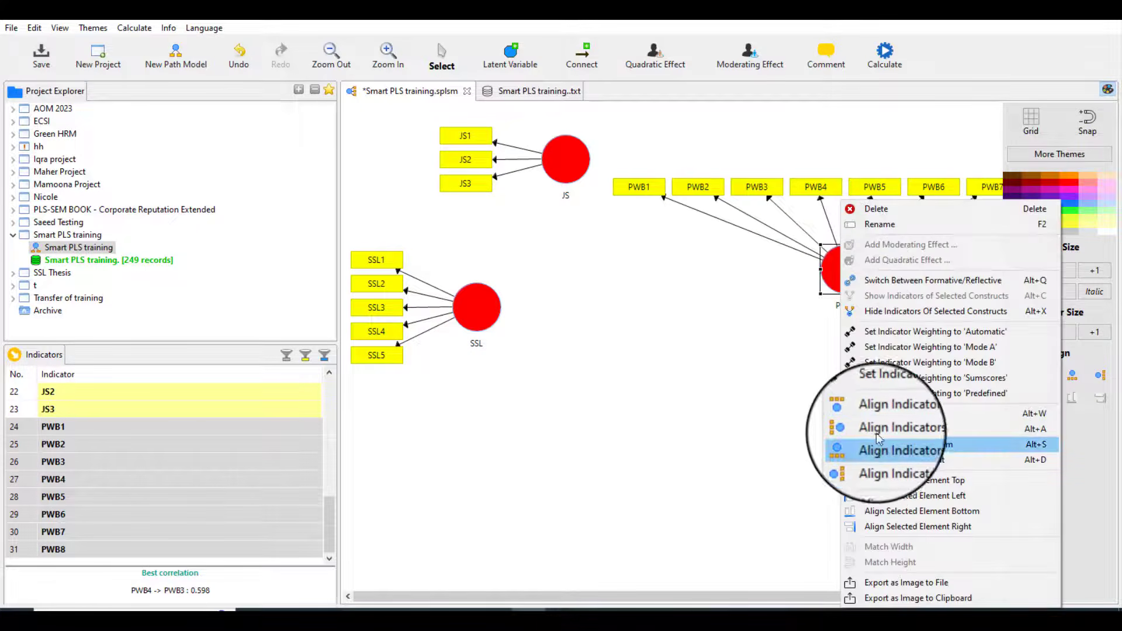
click(857, 445)
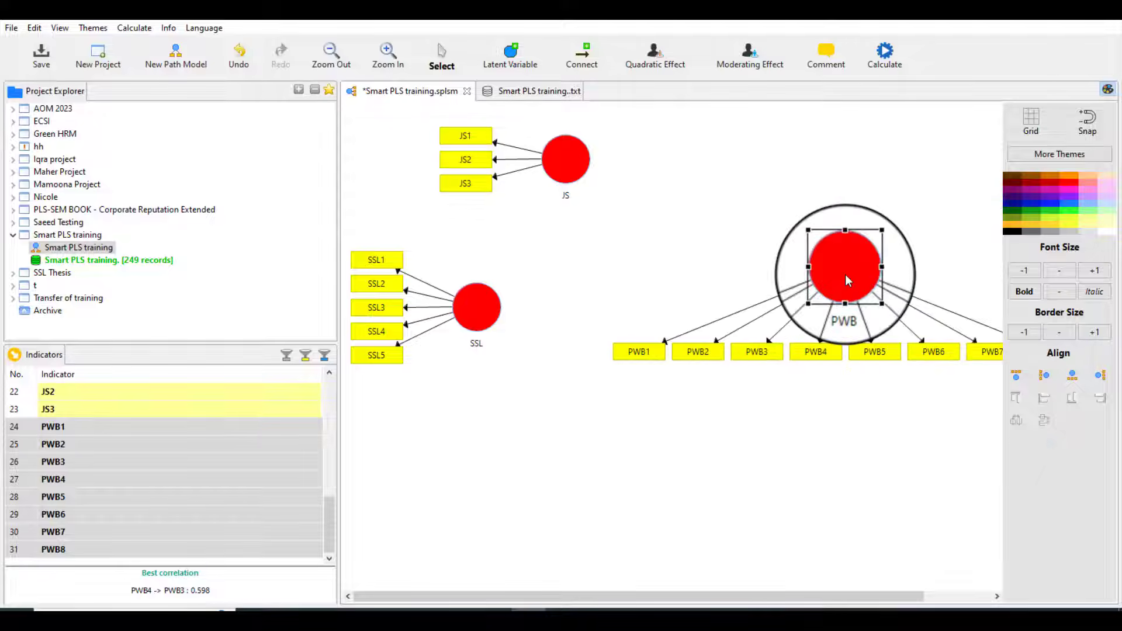
Step: Align the indicators of the PWB construct on its right side
right_click(846, 273)
click(872, 464)
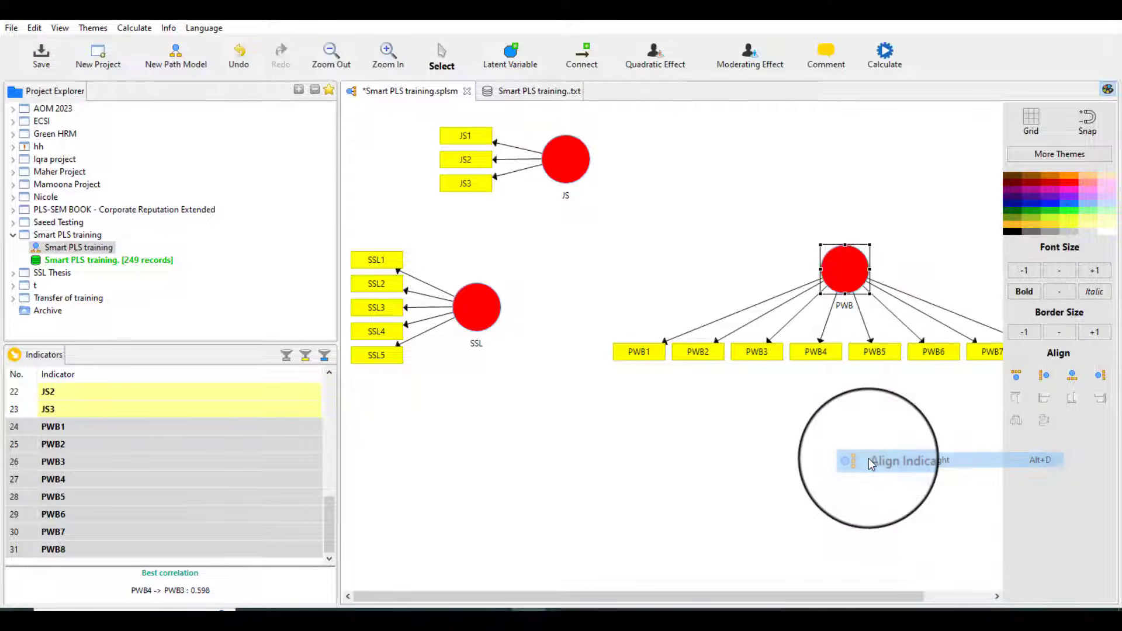
Step: Align the JS indicators above their construct and arrange the three constructs in a triangle with JS centred above SSL and PWB
drag(822, 281, 814, 317)
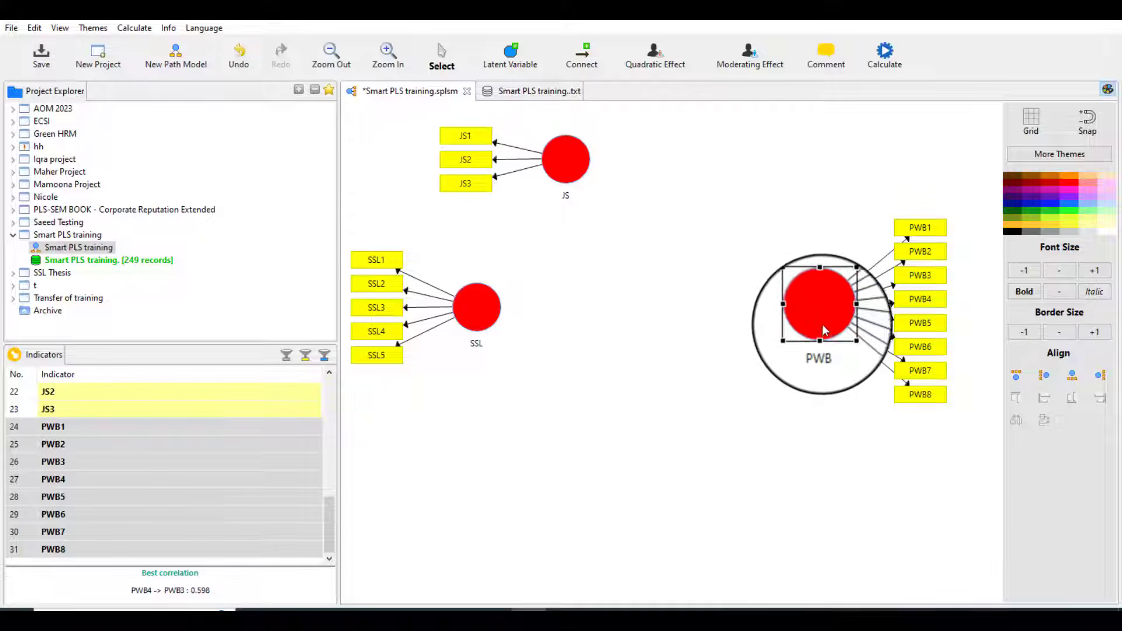
right_click(572, 165)
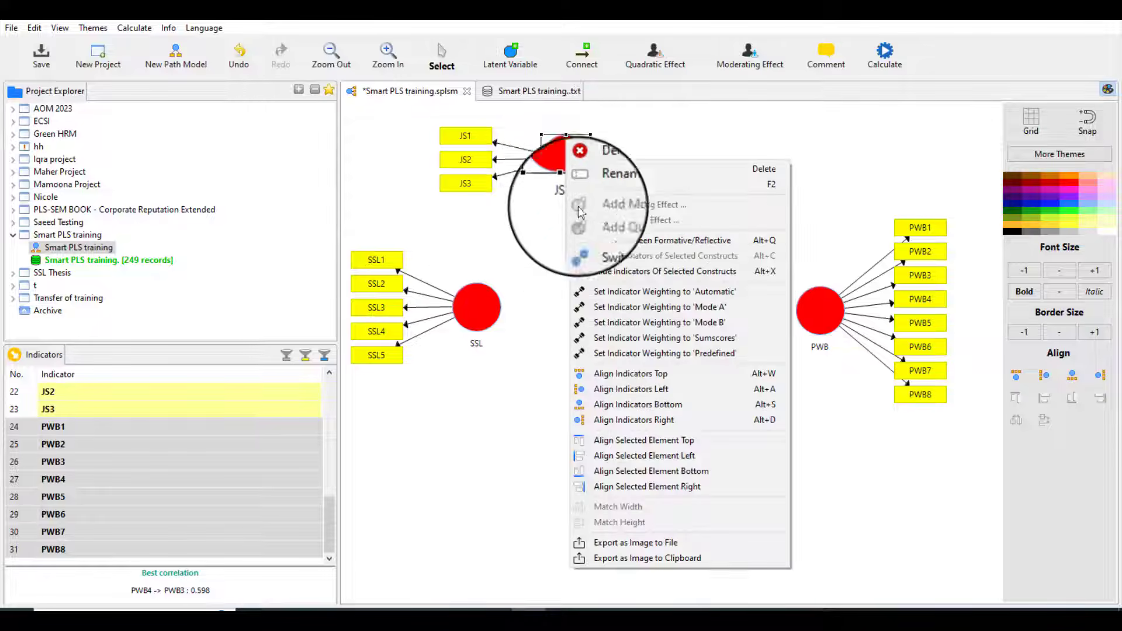
click(589, 373)
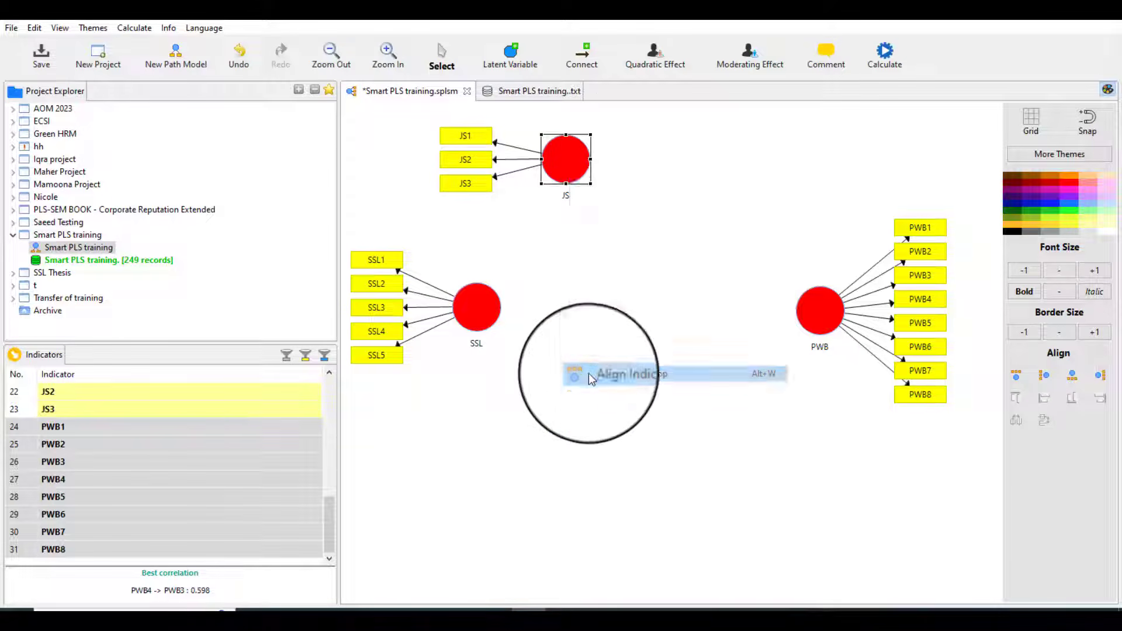
drag(578, 198, 636, 217)
drag(486, 327, 492, 347)
drag(832, 307, 795, 340)
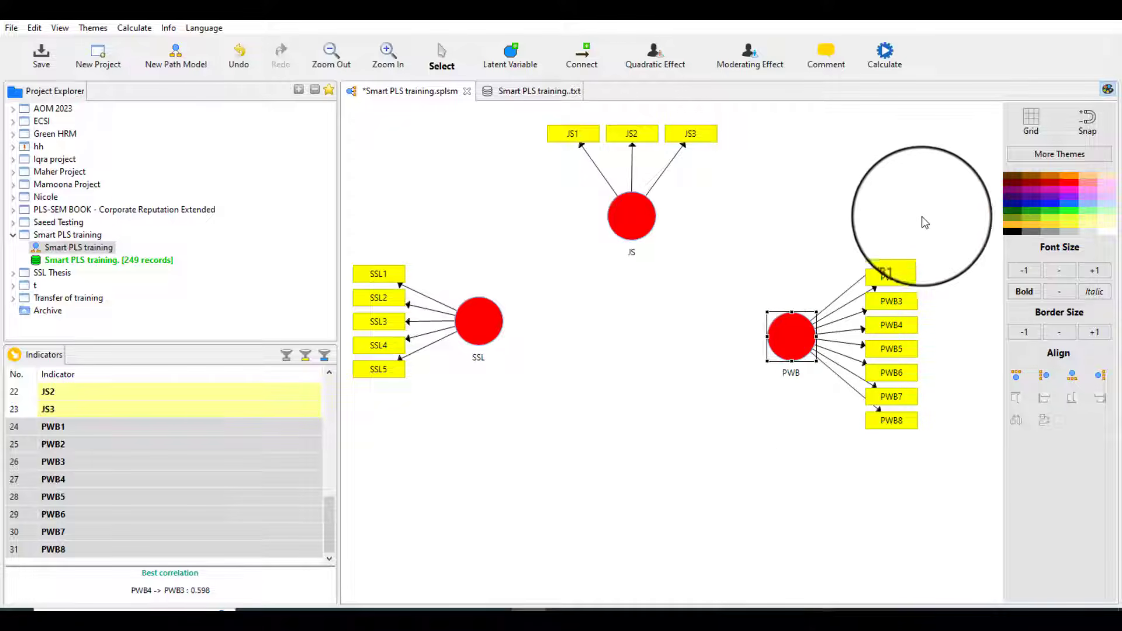
Step: Show the grid and draw structural paths from SSL to JS, JS to PWB, and SSL to PWB
click(1031, 121)
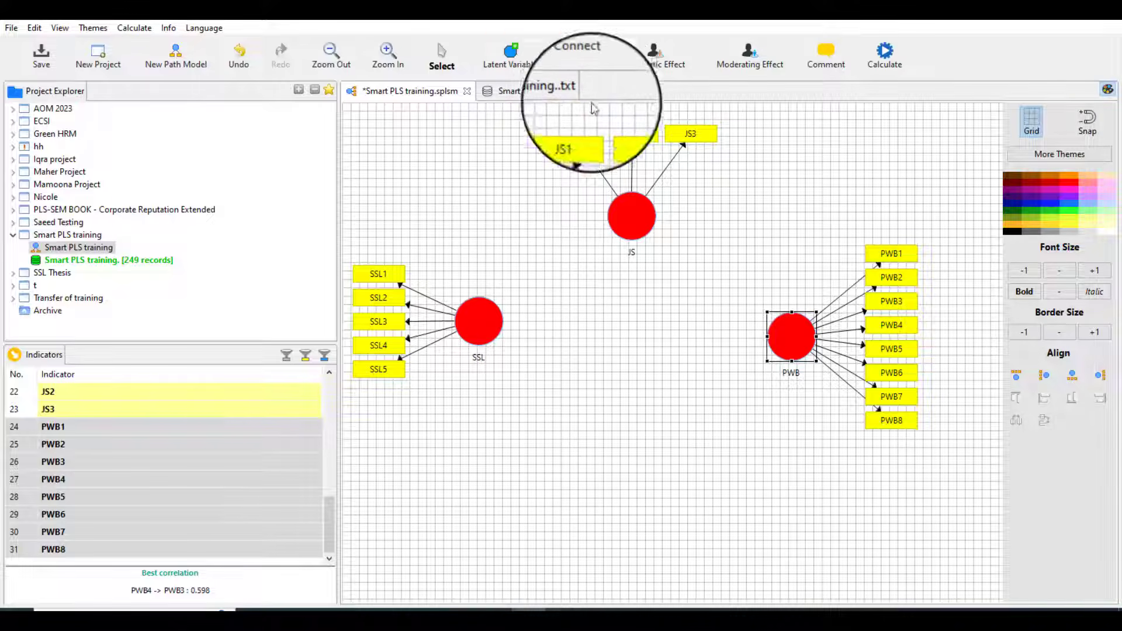
click(583, 58)
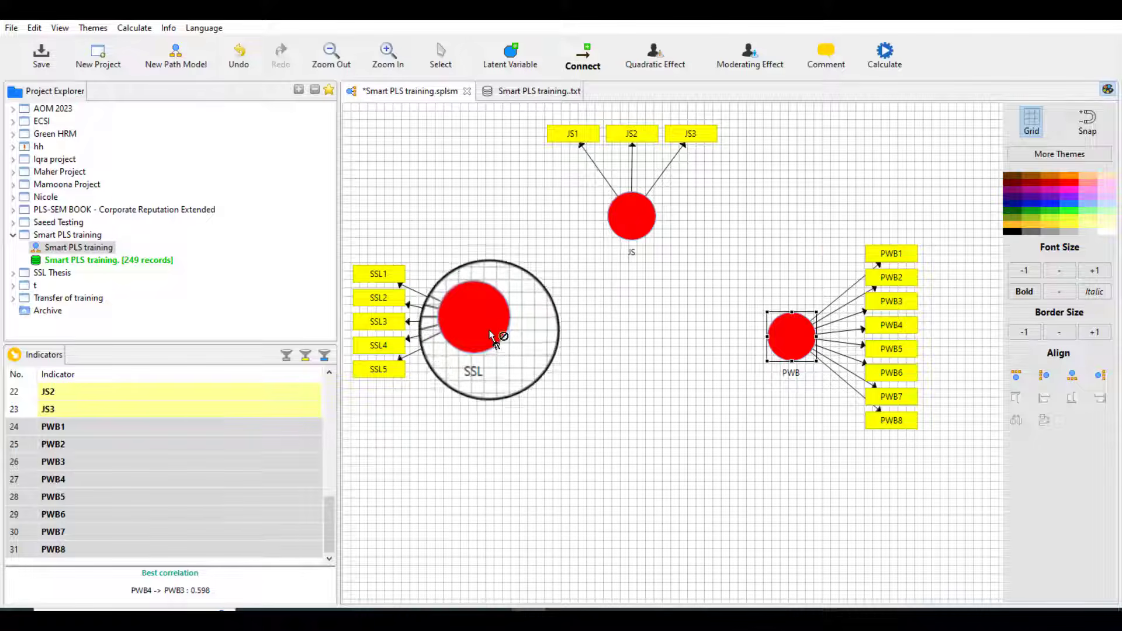
drag(490, 331, 785, 333)
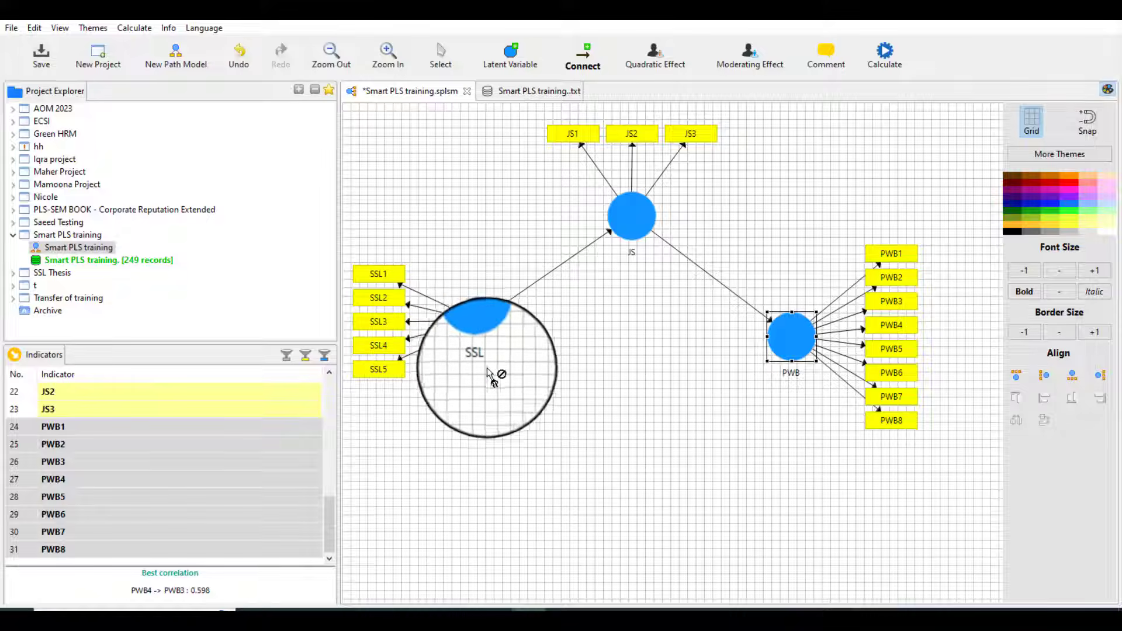
drag(488, 335, 777, 322)
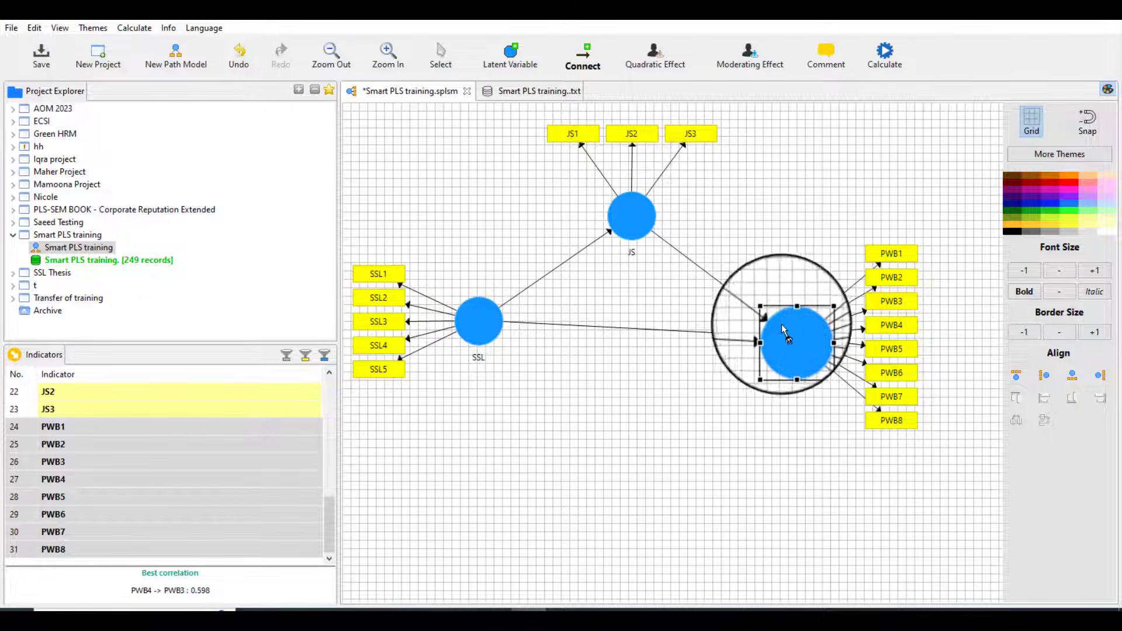
Step: Move the SSL construct level with PWB so their connecting path runs horizontally, and hide the grid
click(440, 55)
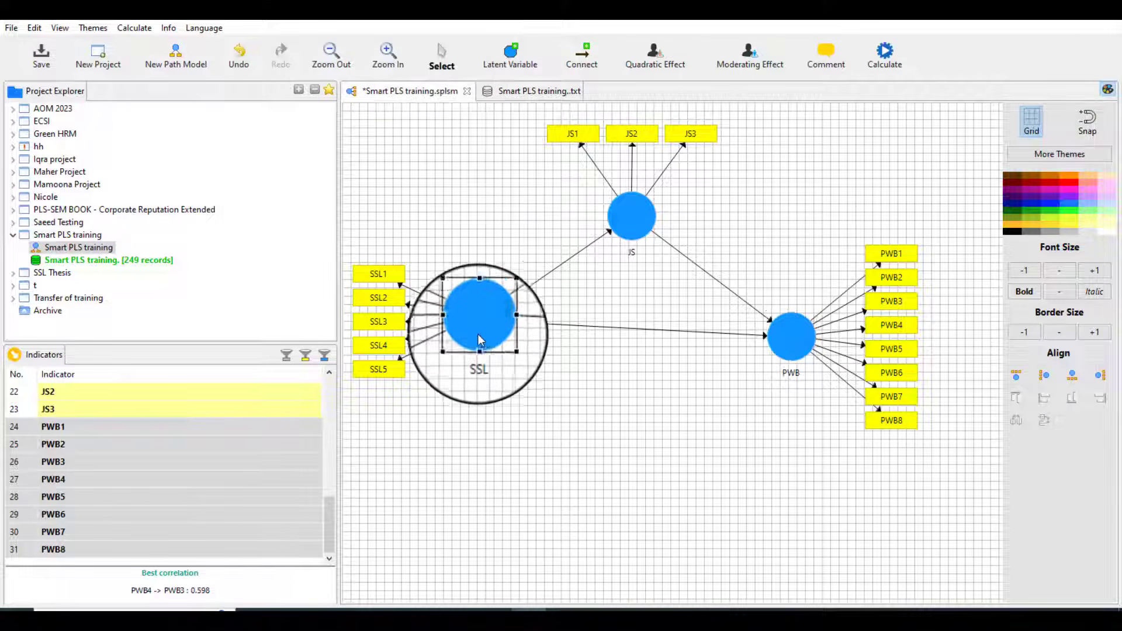
mouse_move(478, 334)
mouse_down()
mouse_move(483, 371)
mouse_move(479, 340)
mouse_up()
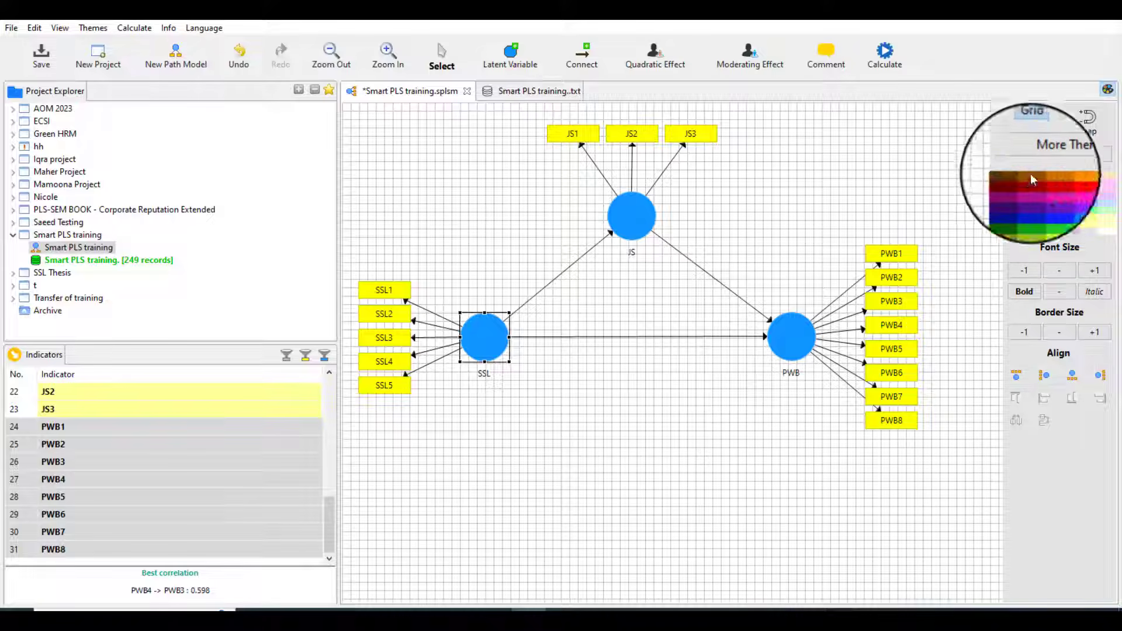
click(1034, 126)
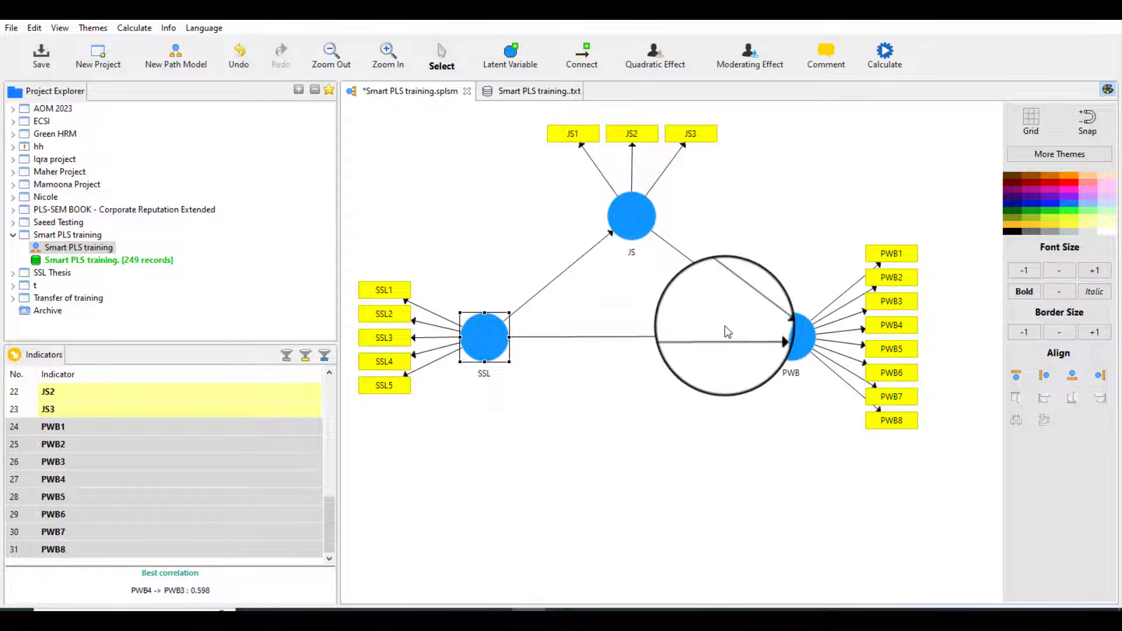
Step: Apply the Black and White theme to all constructs and indicators in the model
key(ctrl+a)
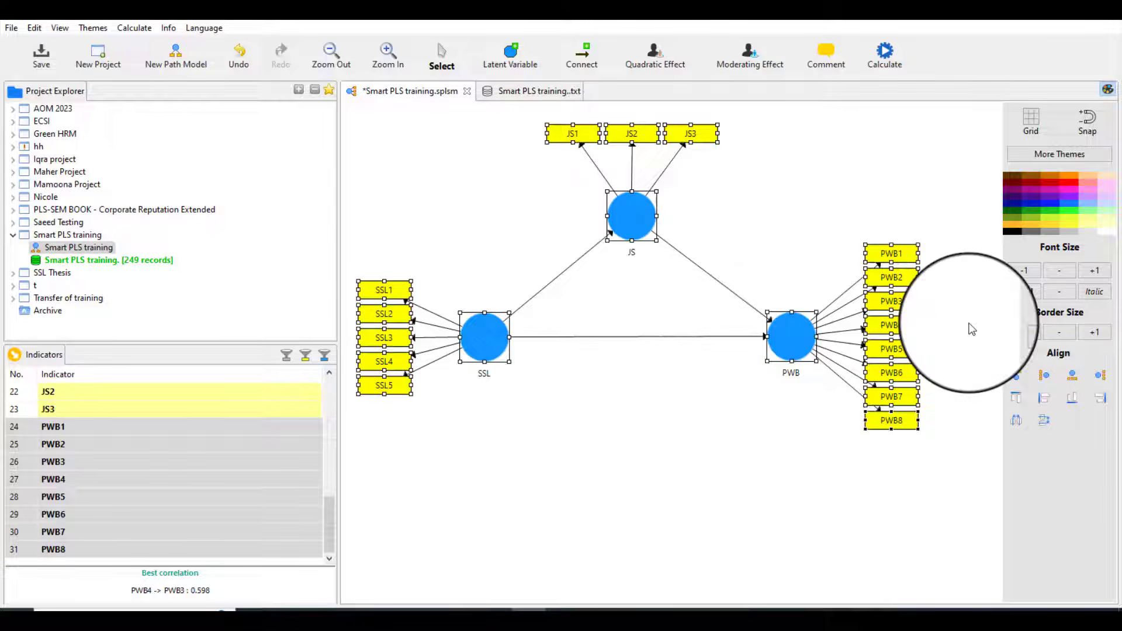
click(1059, 157)
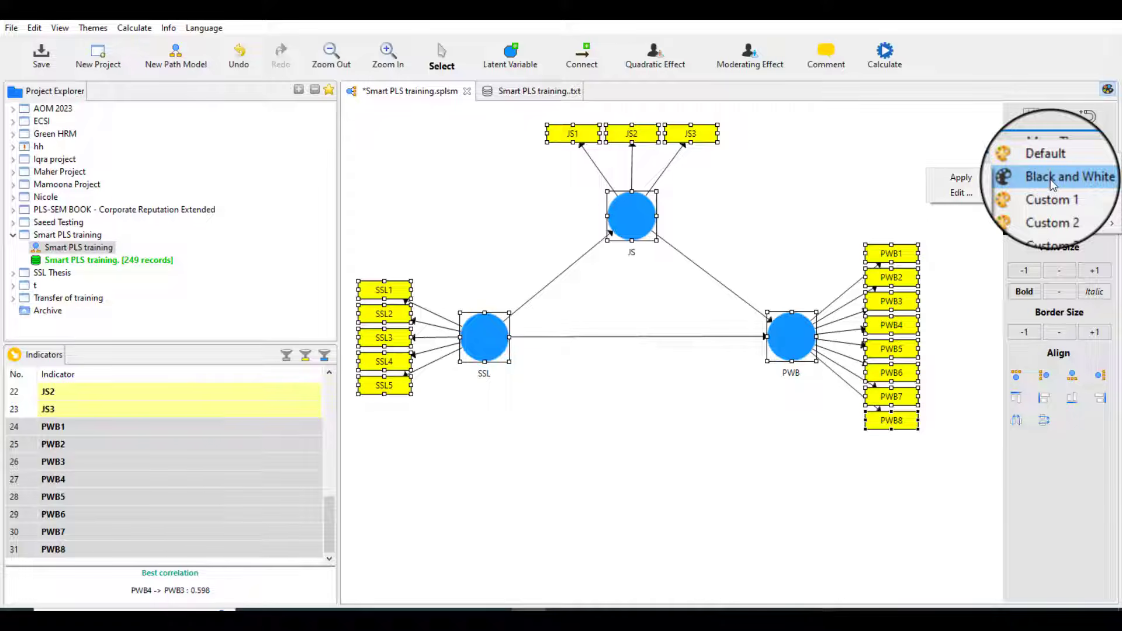
click(962, 178)
click(684, 427)
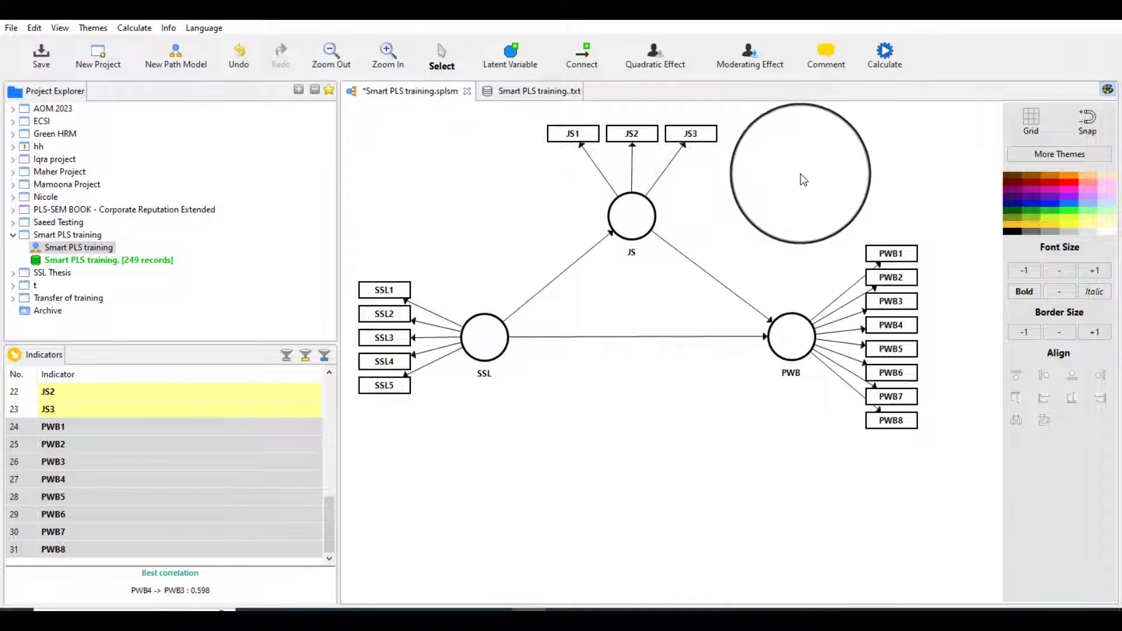
Step: Run the PLS Algorithm with the Factor weighting scheme, 300 maximum iterations and a stop criterion of 7
click(885, 55)
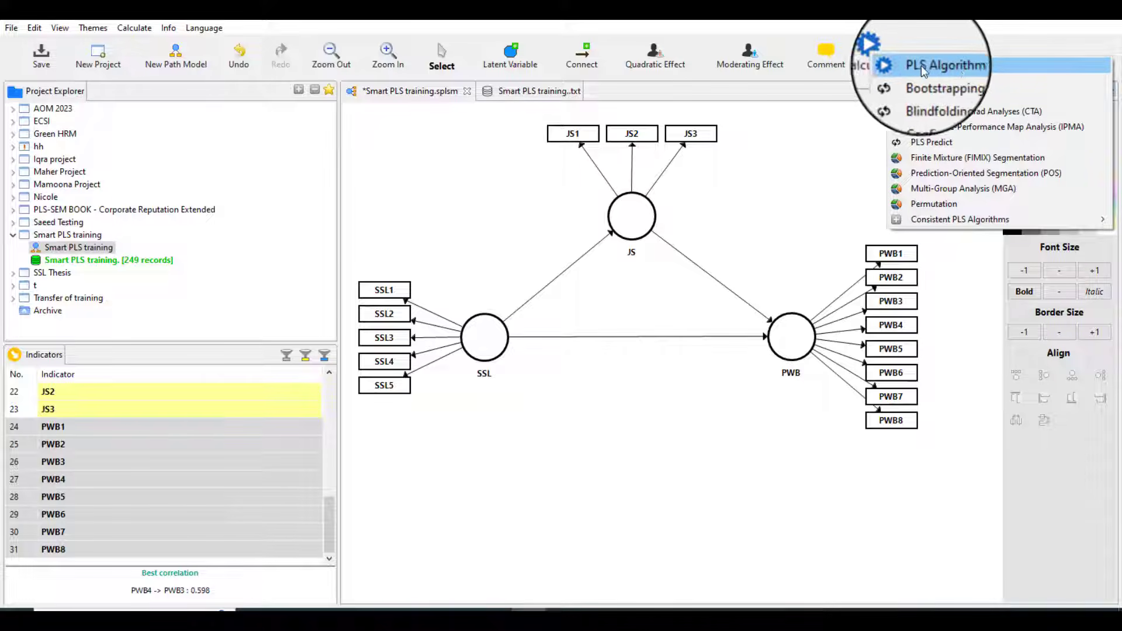
click(958, 66)
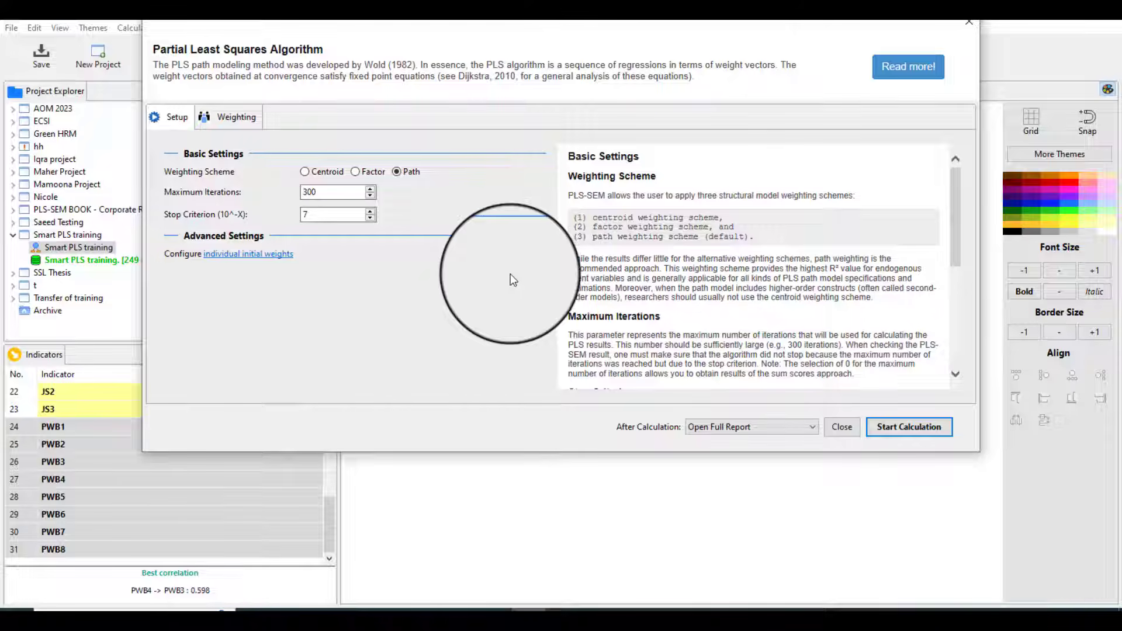
click(363, 174)
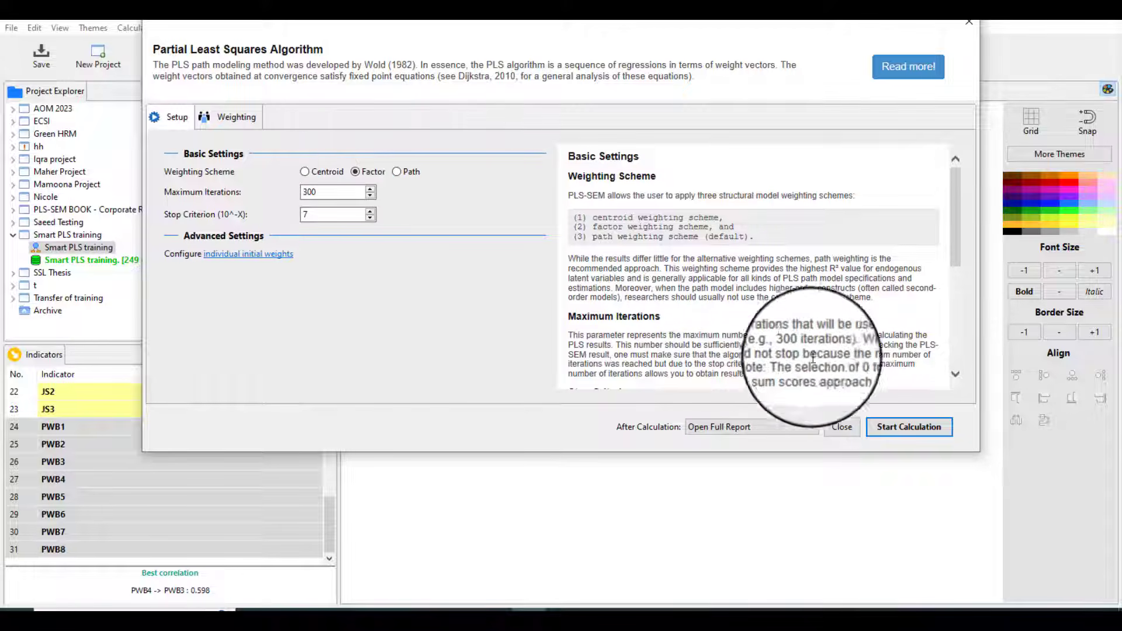
click(917, 430)
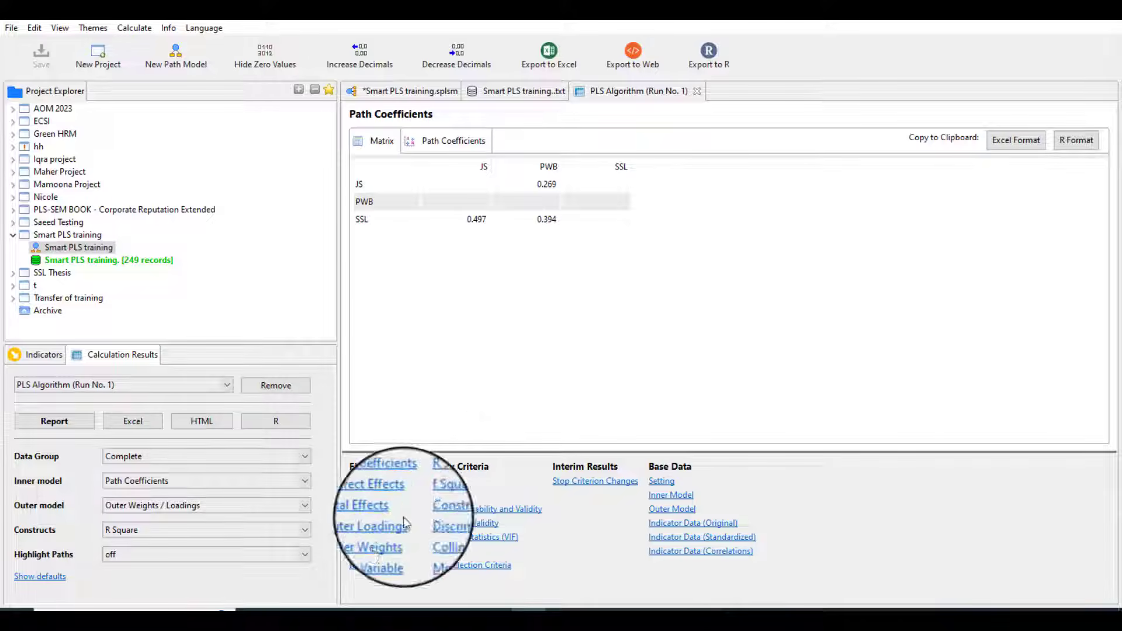
Step: Examine construct reliability and validity, and discriminant validity by Fornell-Larcker criterion, cross loadings and HTMT in the PLS report
click(462, 509)
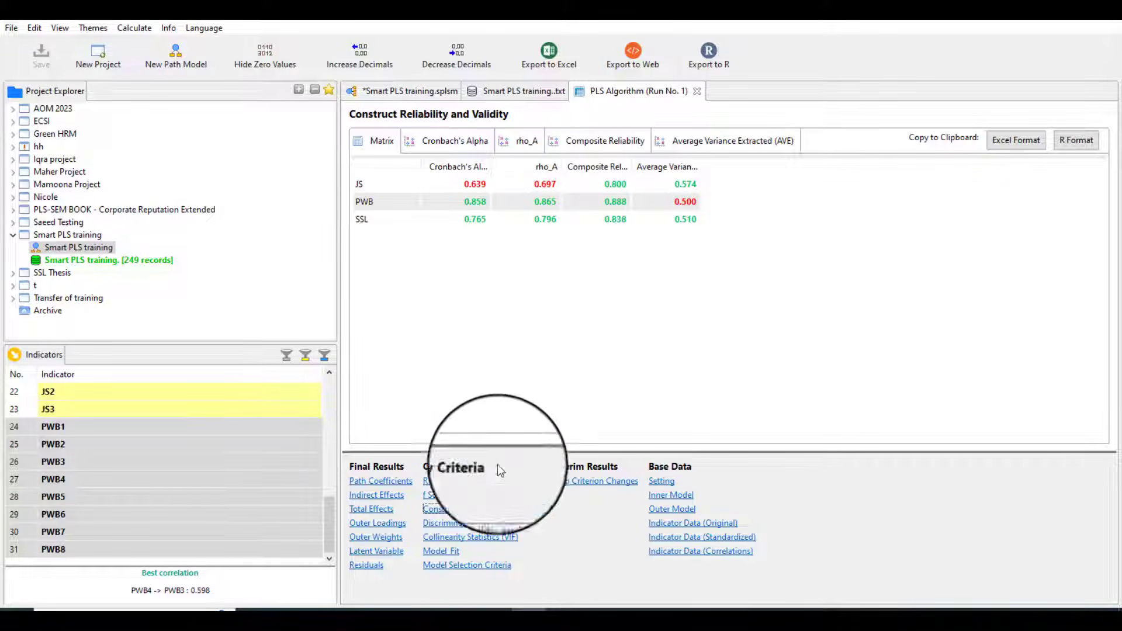
click(467, 525)
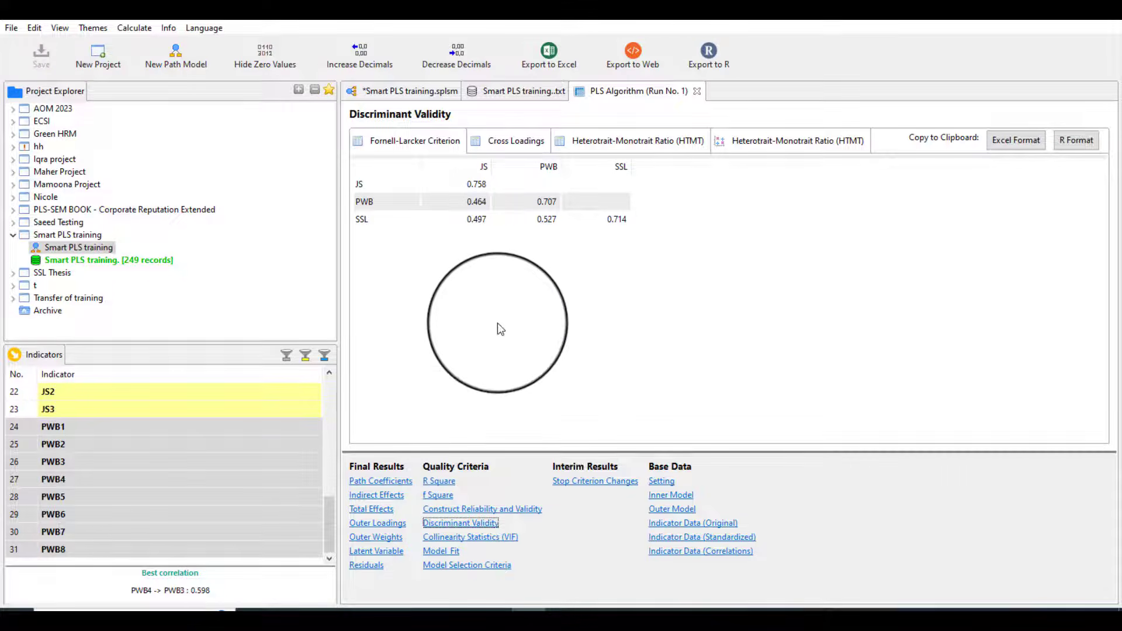
click(433, 176)
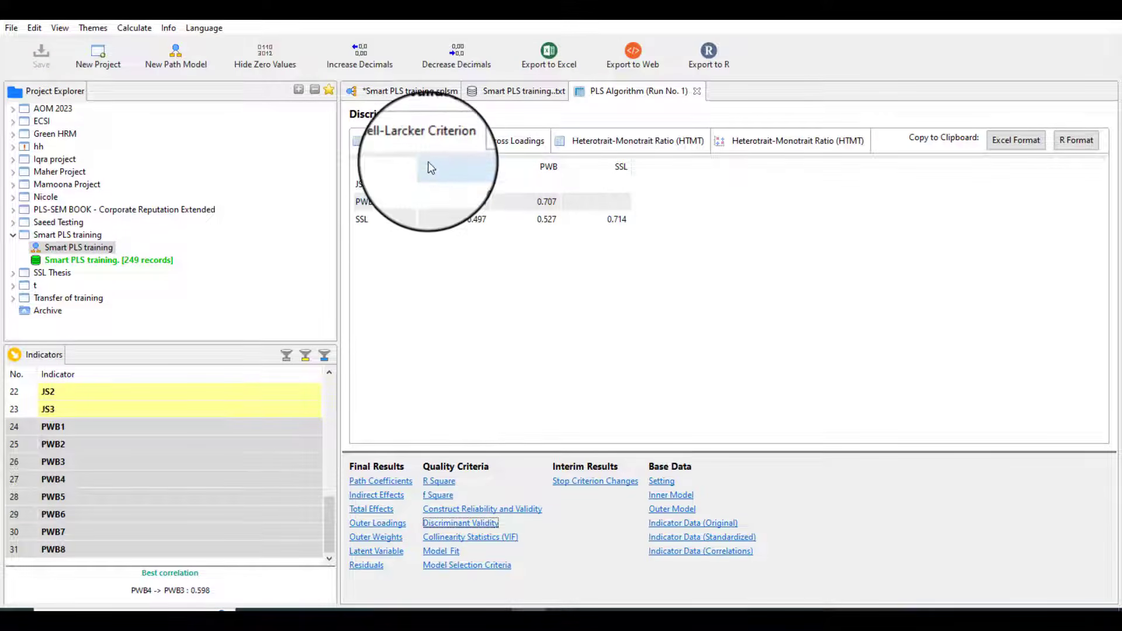
click(521, 143)
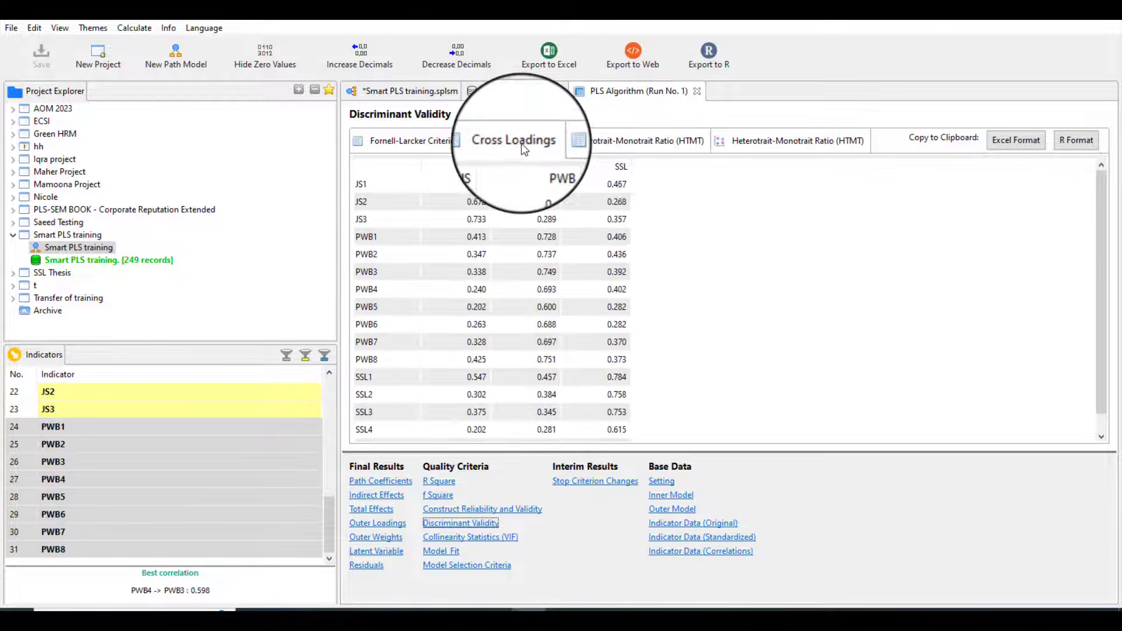
click(643, 143)
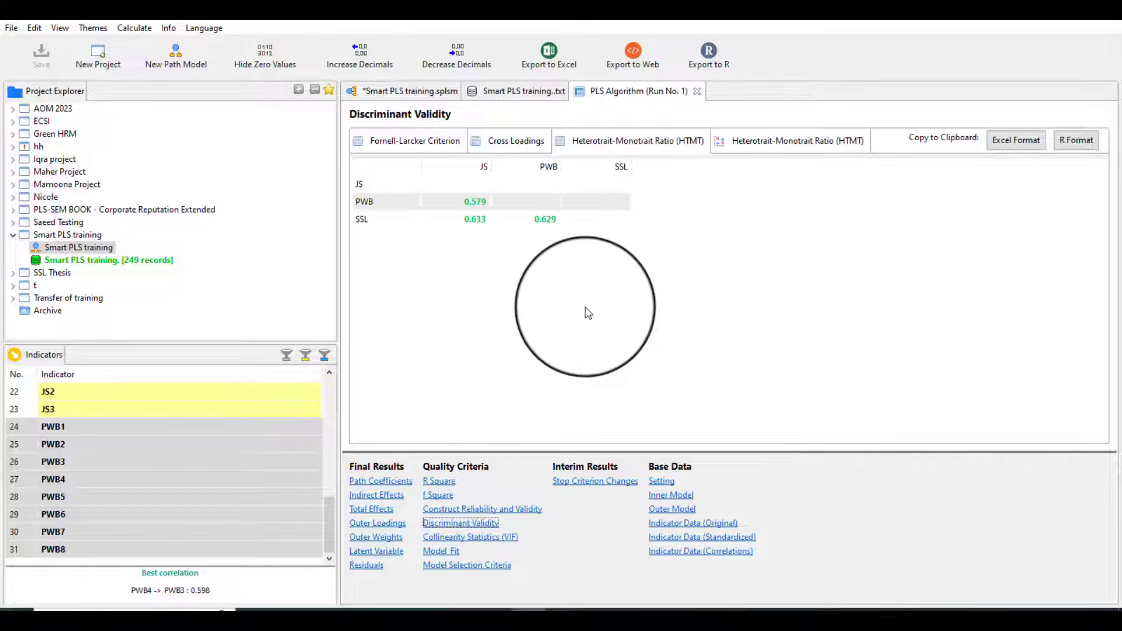
Step: Check the collinearity statistics (VIF), outer loadings and R Square results, and return to the path model
click(472, 538)
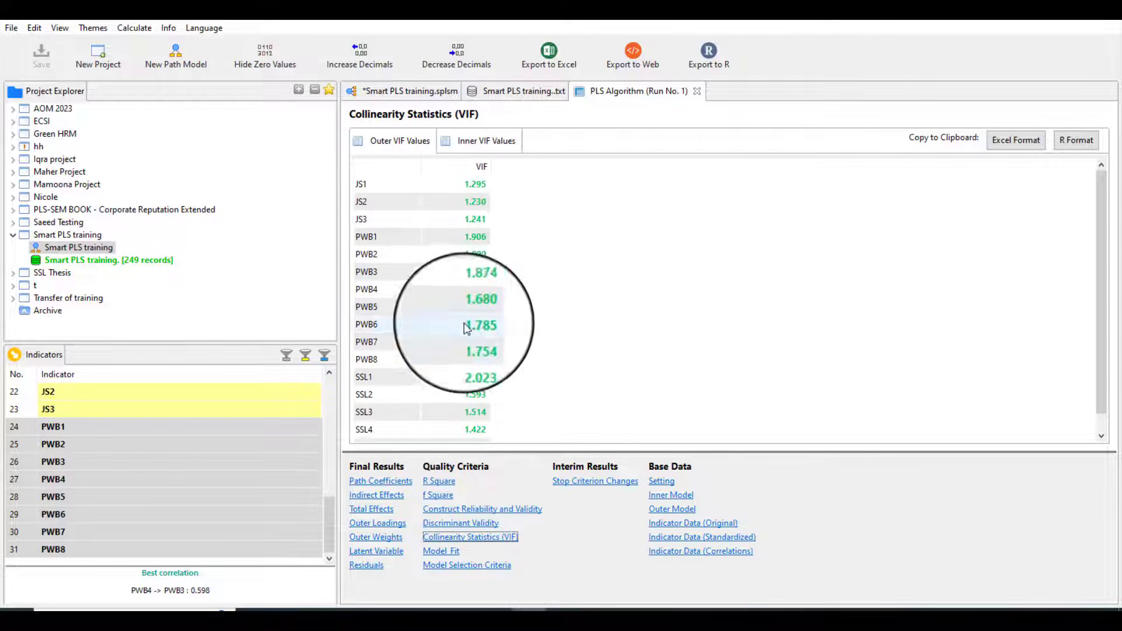
click(380, 523)
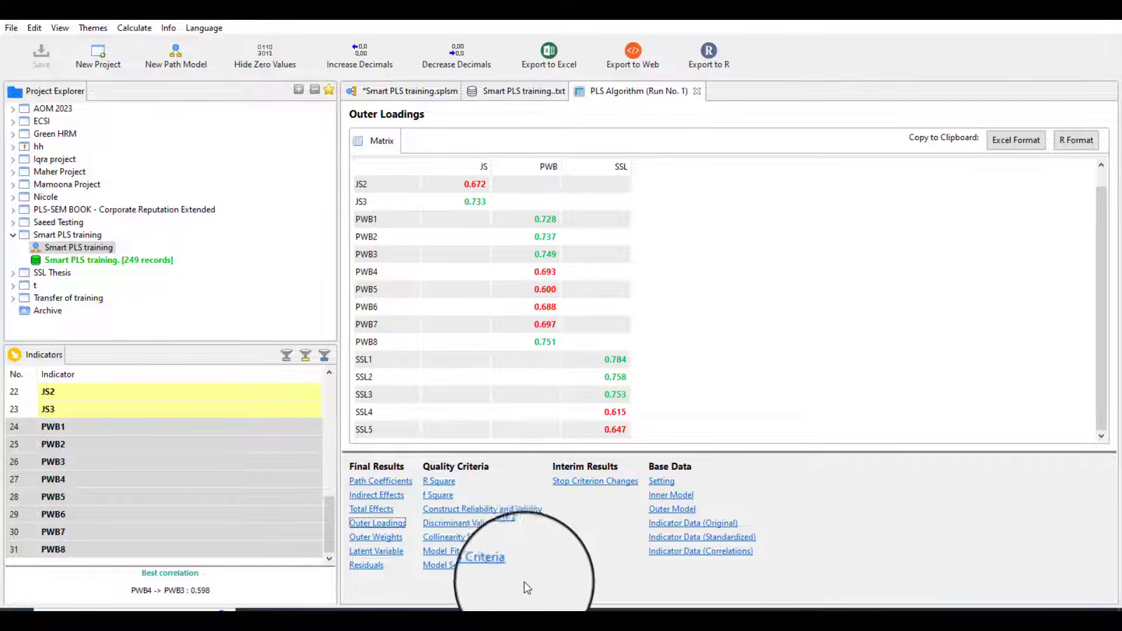
click(441, 482)
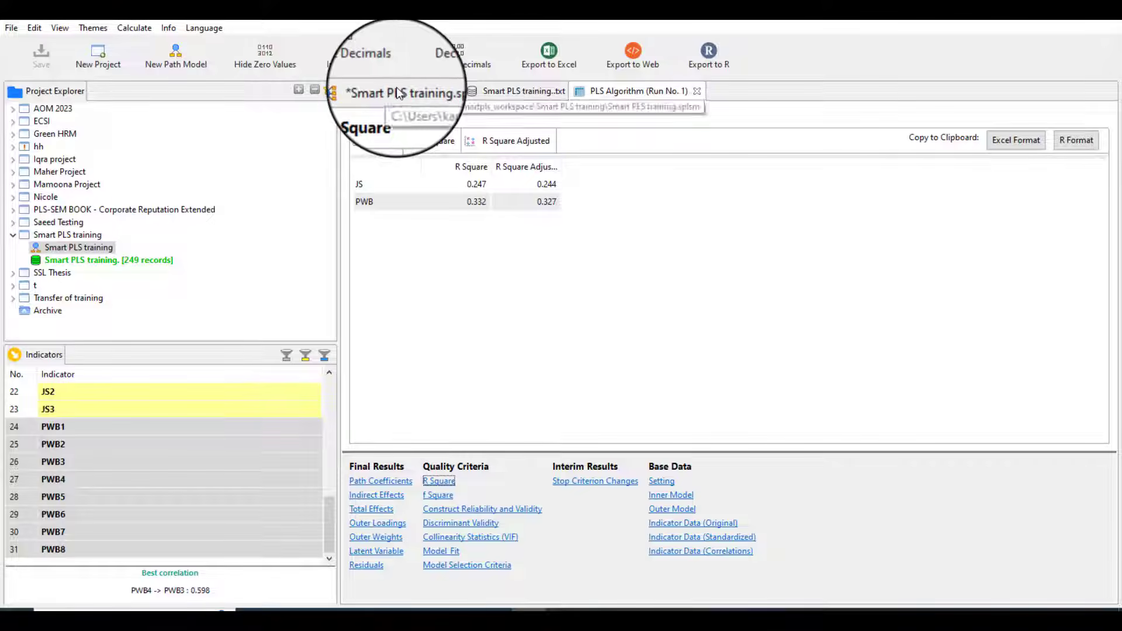
click(416, 93)
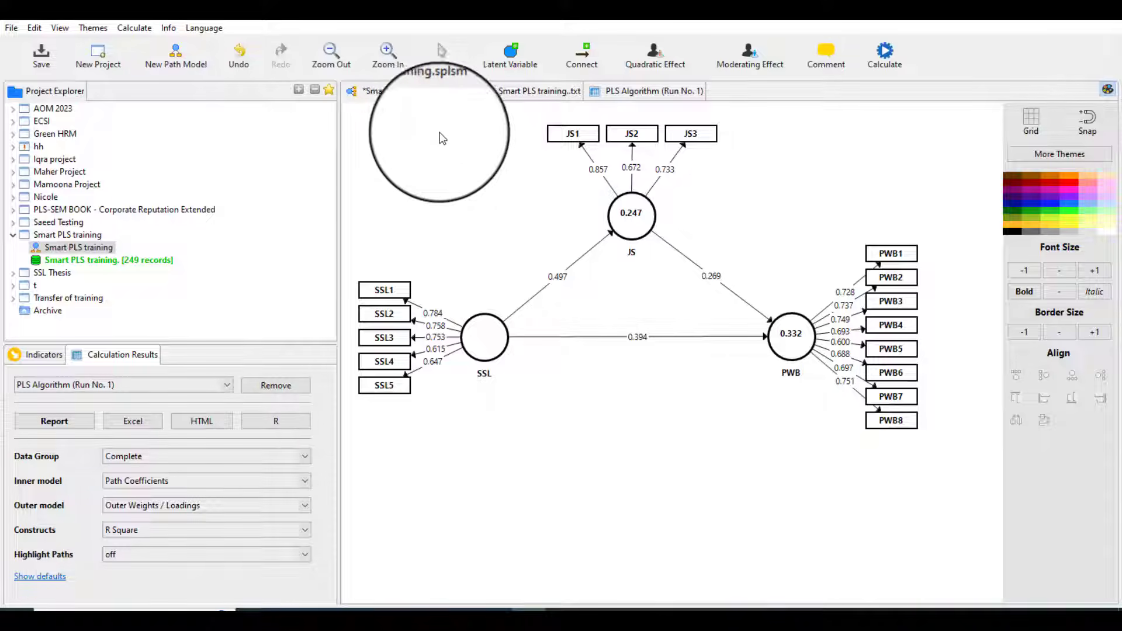
Step: Open the Bootstrapping setup for the path model and set the subsamples to 5000
click(889, 59)
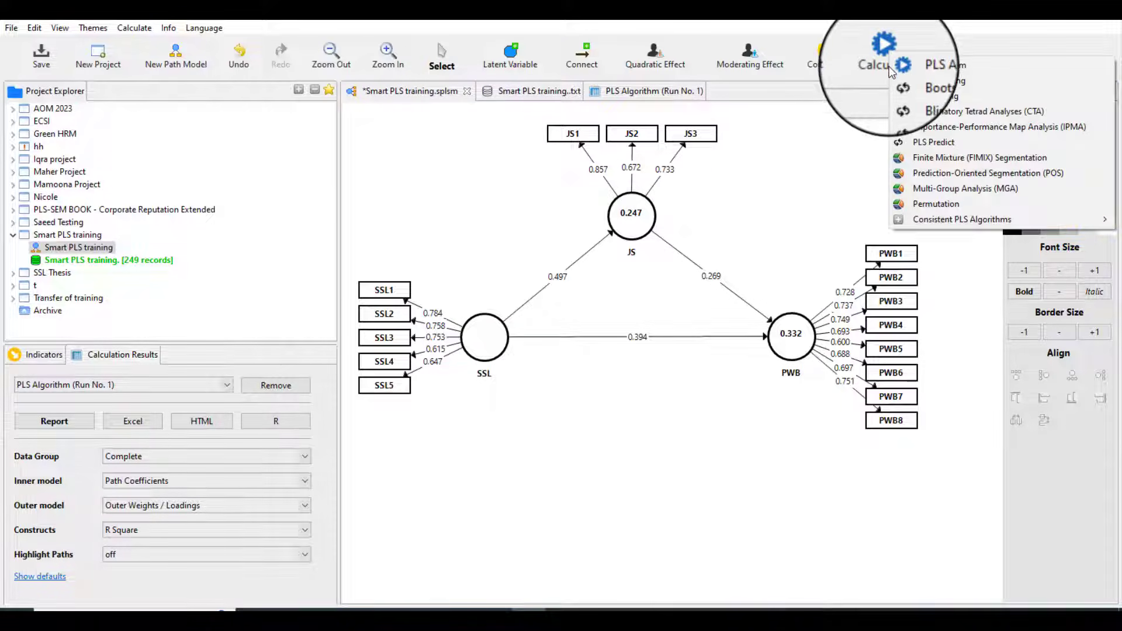
click(949, 86)
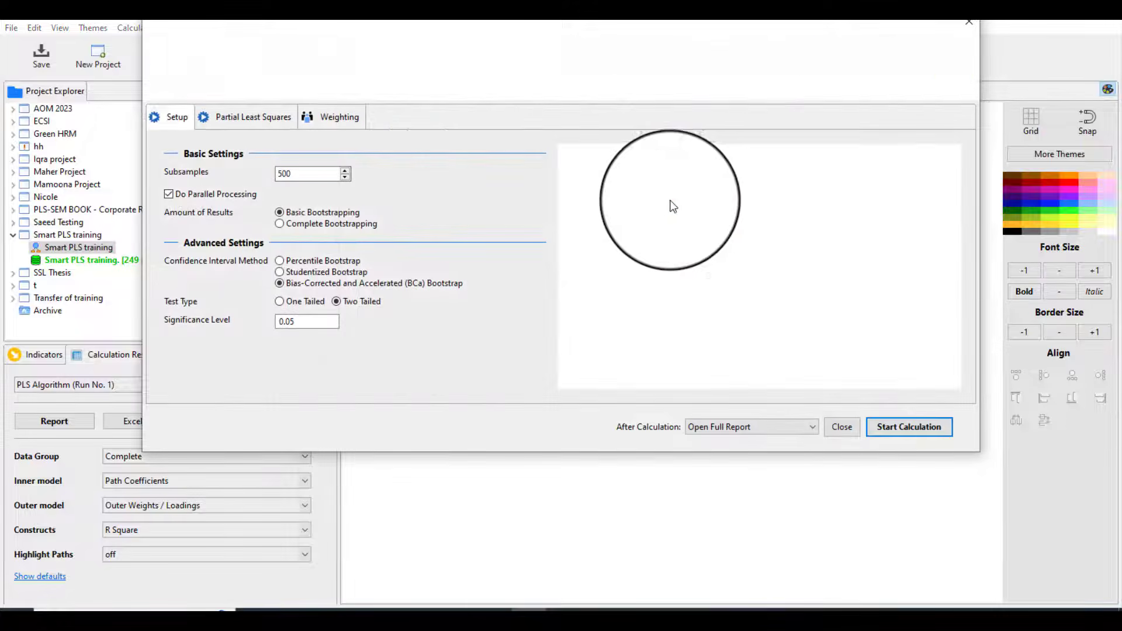
drag(468, 37, 513, 155)
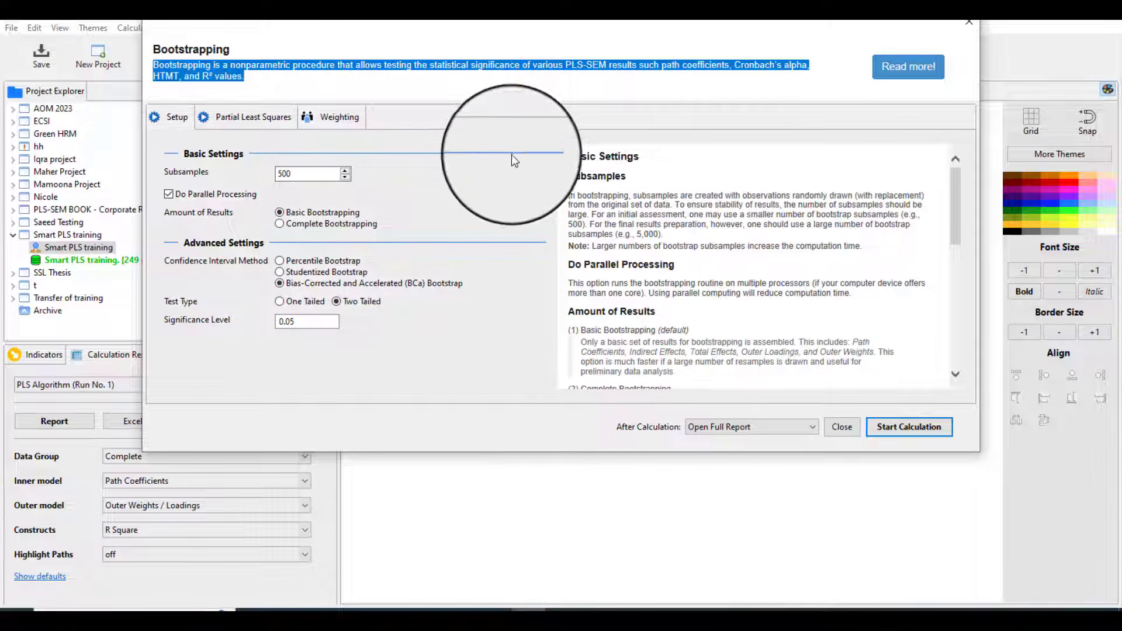
click(513, 35)
drag(480, 28, 510, 102)
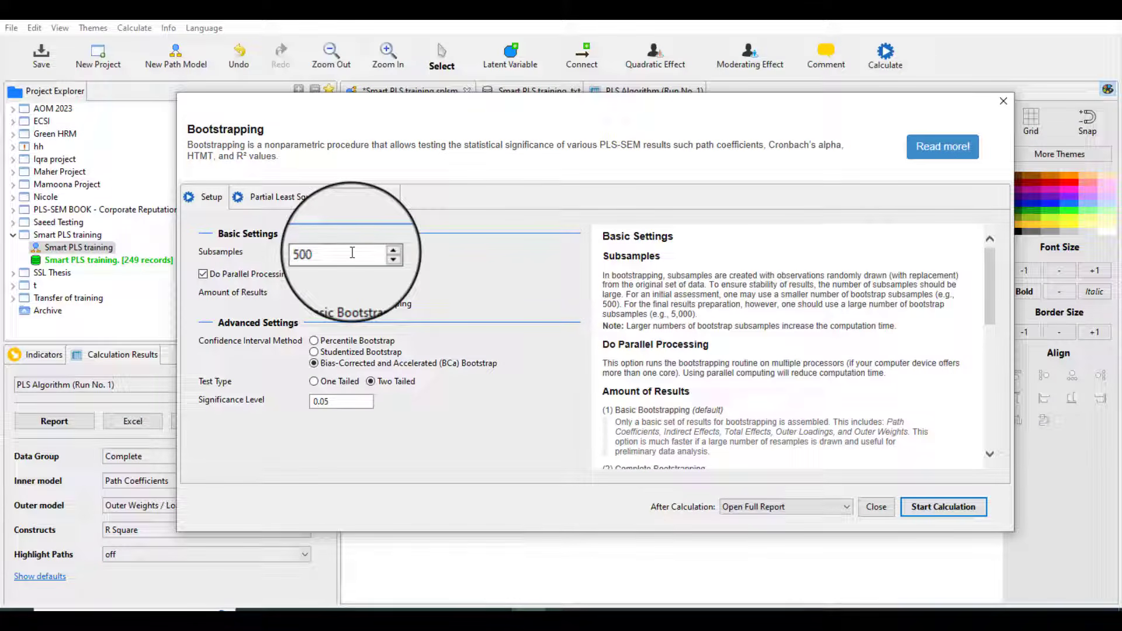
drag(471, 143, 474, 139)
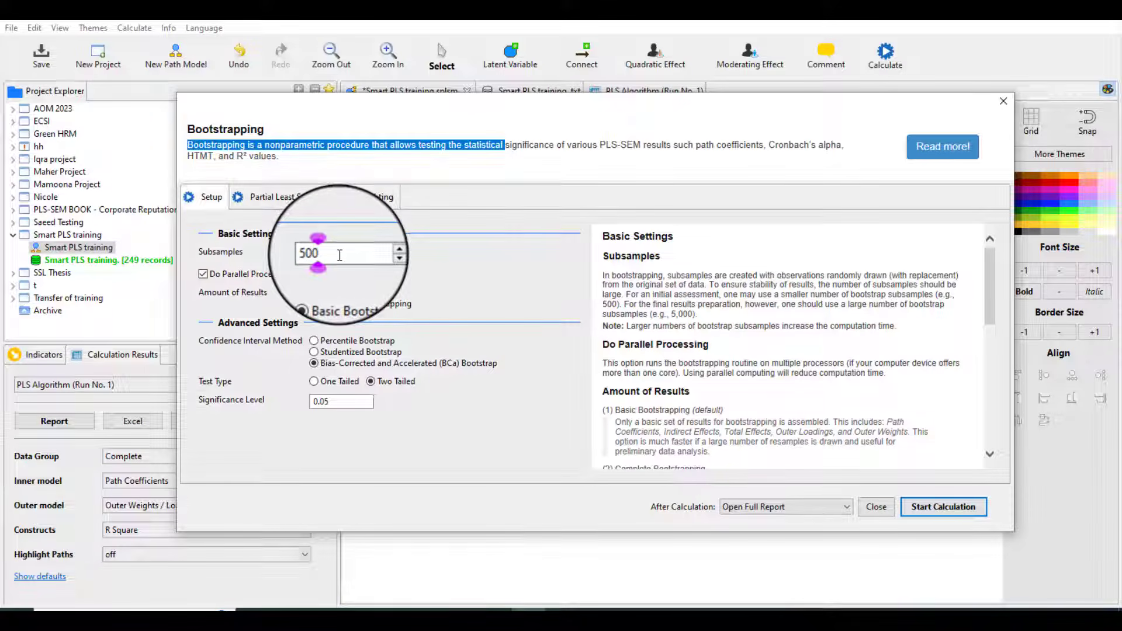
text(0)
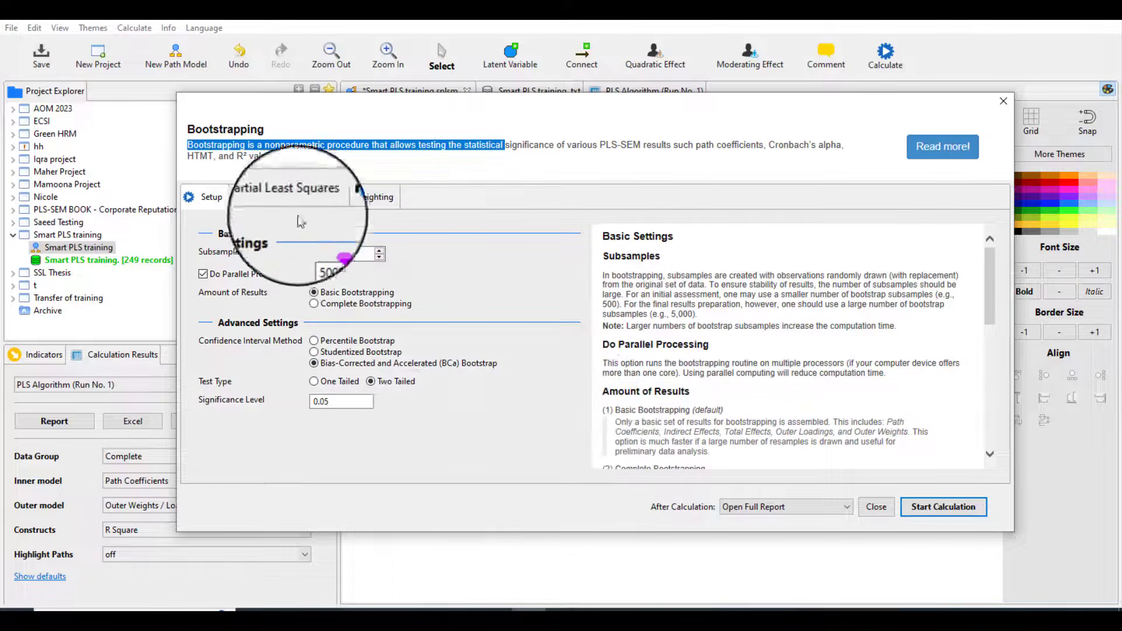
Step: Set the bootstrapping's partial least squares weighting scheme to Path and start the calculation with the full report opening on completion
click(294, 198)
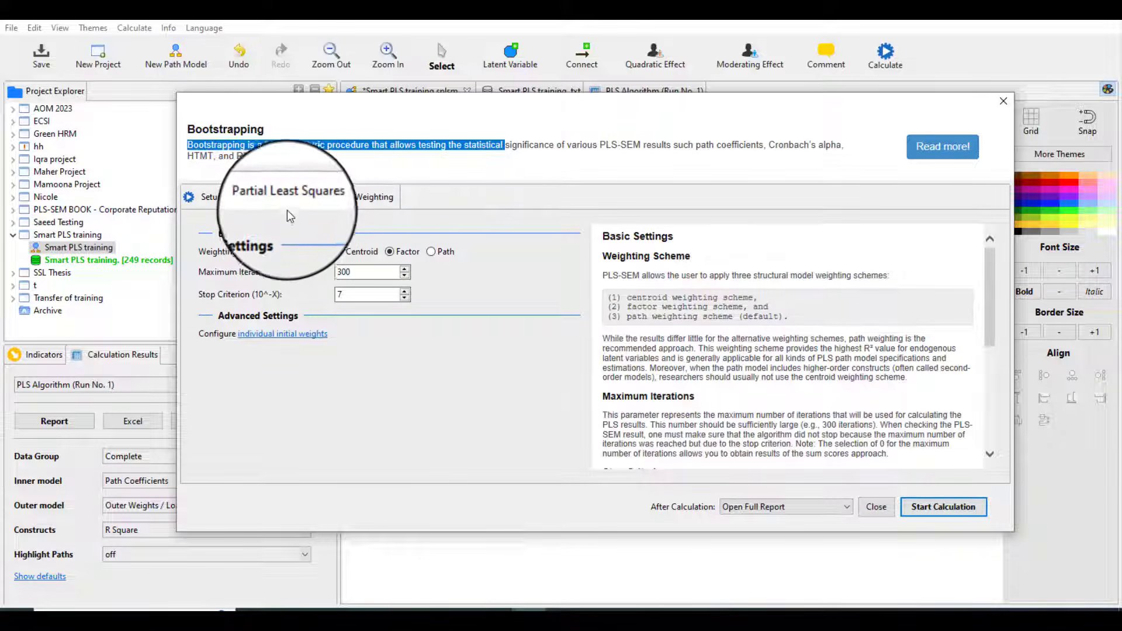
click(431, 252)
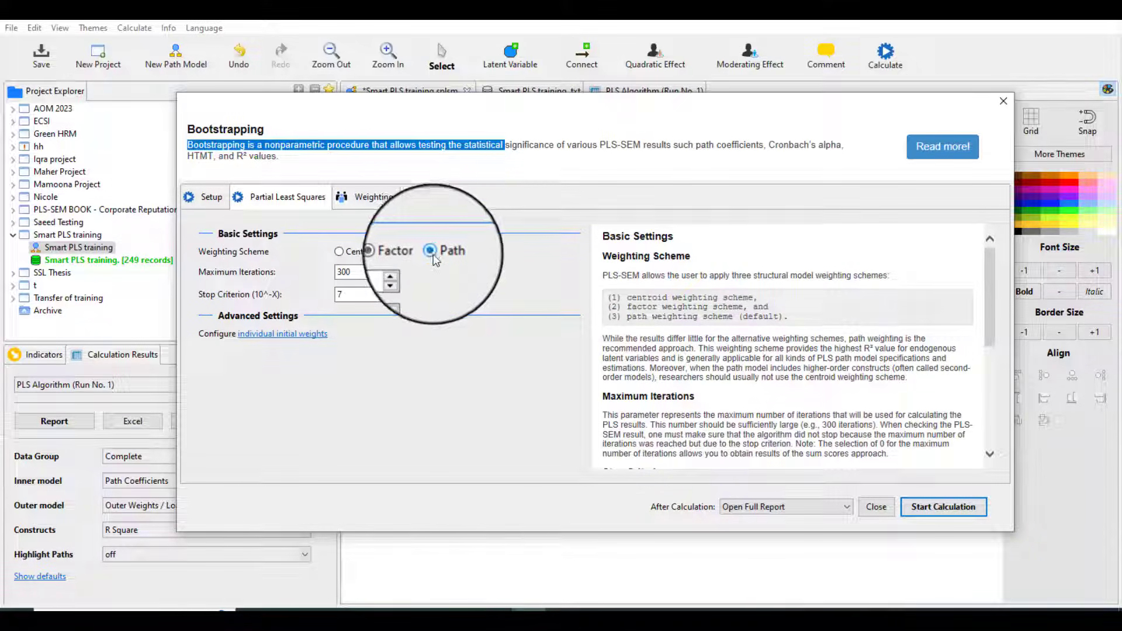
click(939, 508)
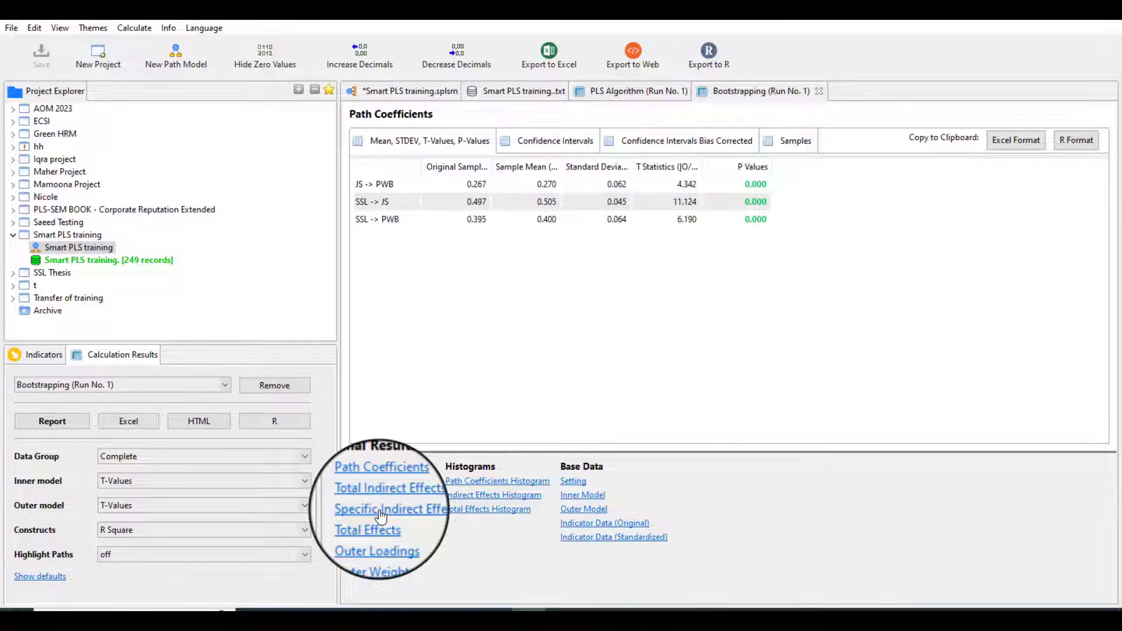
Step: Review the specific indirect effects of the bootstrapping run and the construct reliability and validity of the PLS Algorithm run
click(381, 516)
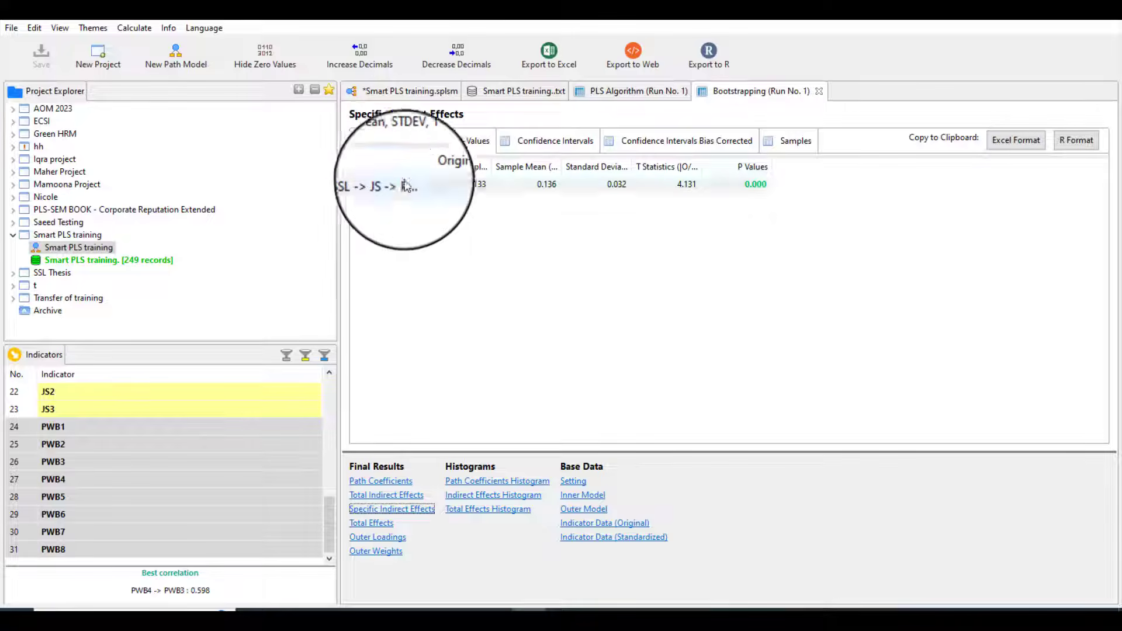
drag(419, 163, 439, 163)
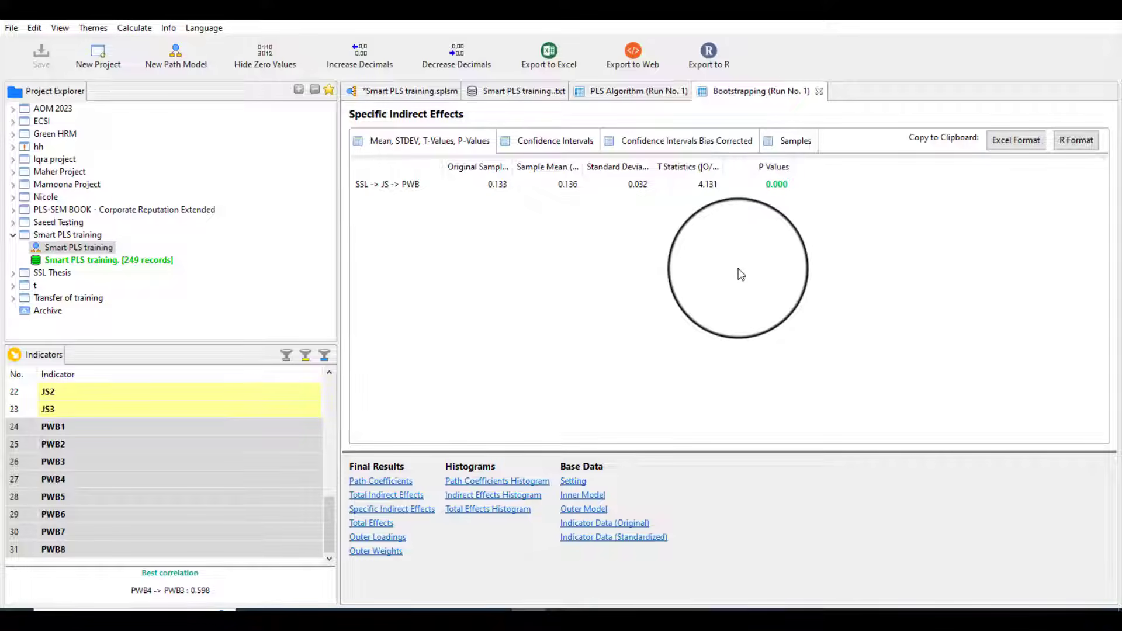
click(625, 91)
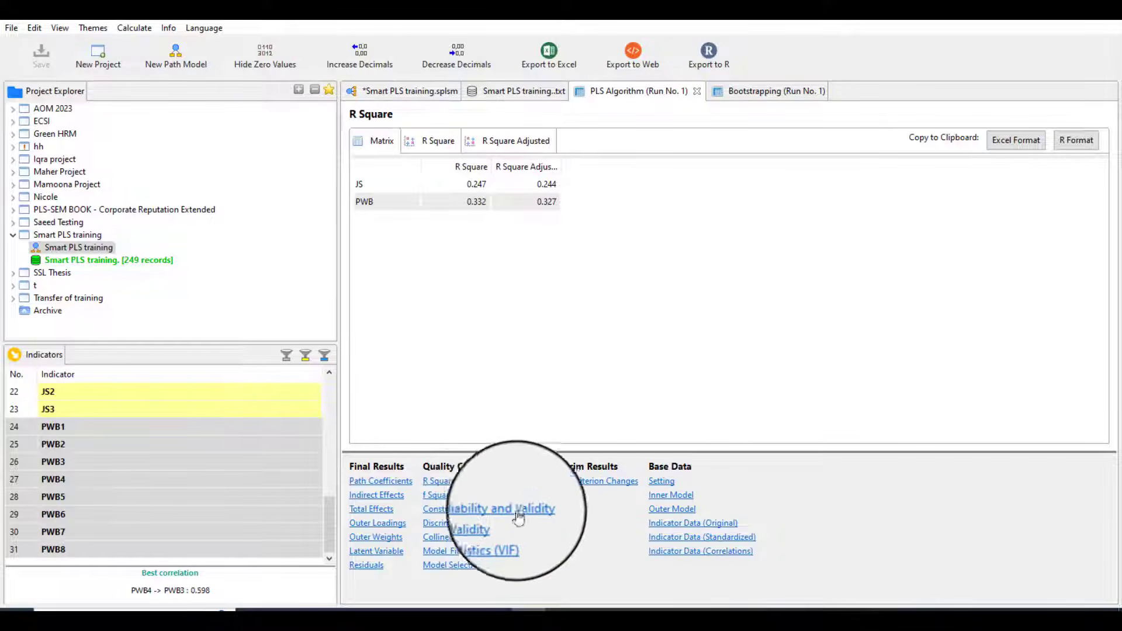
click(498, 509)
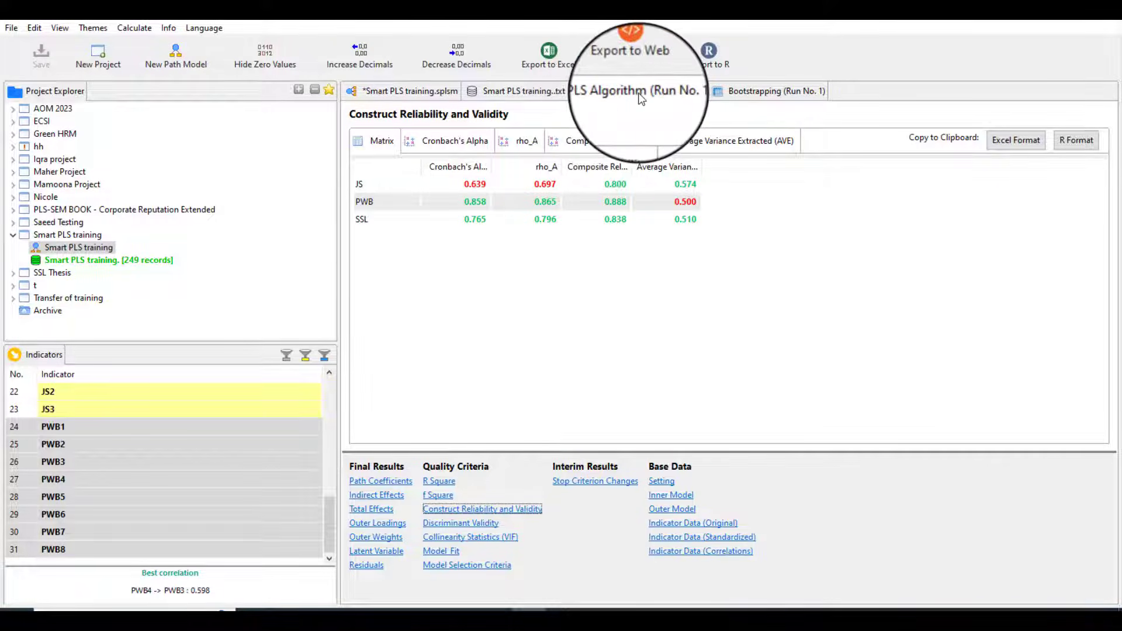
Step: Export the PLS Algorithm report to an Excel file named Smart PLS training in the Smart PLS folder, using US number format
click(547, 55)
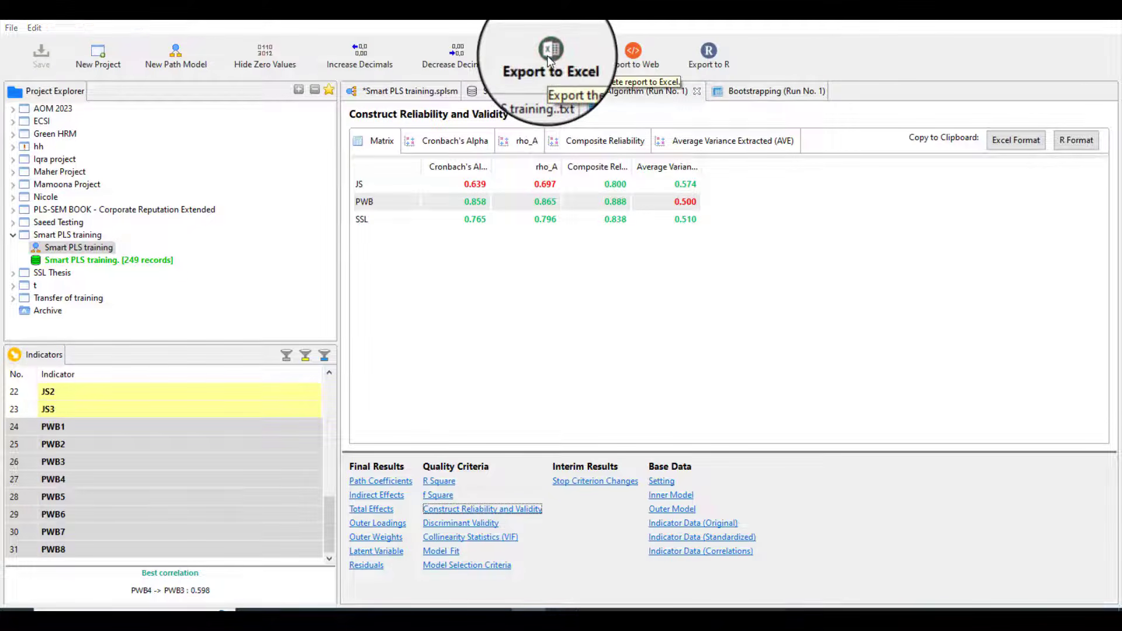
drag(607, 135, 627, 174)
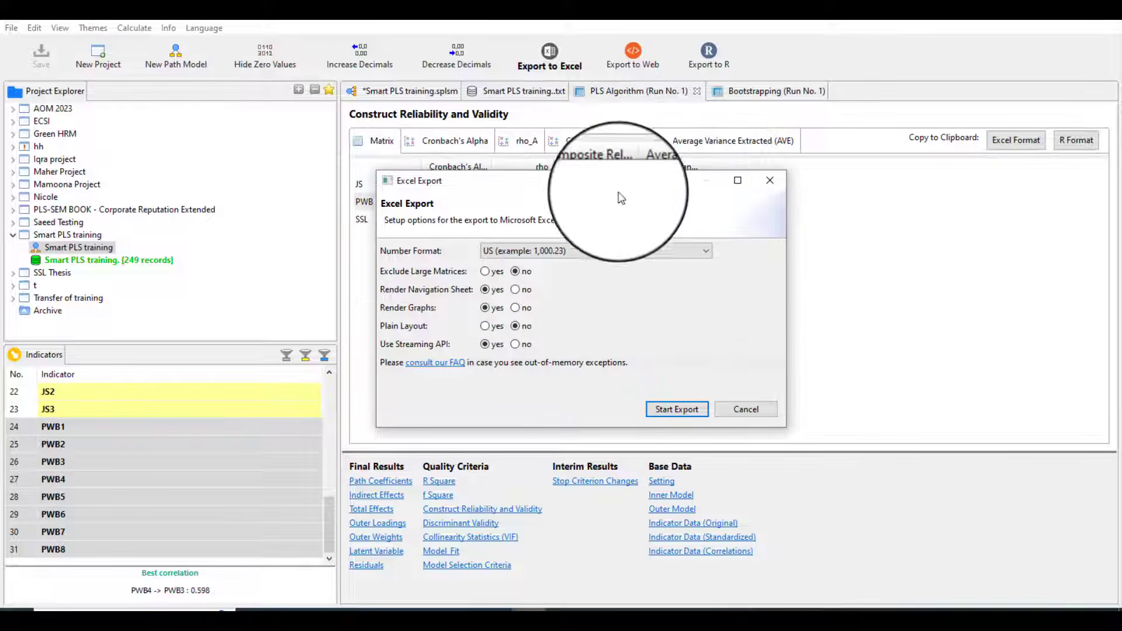
click(670, 412)
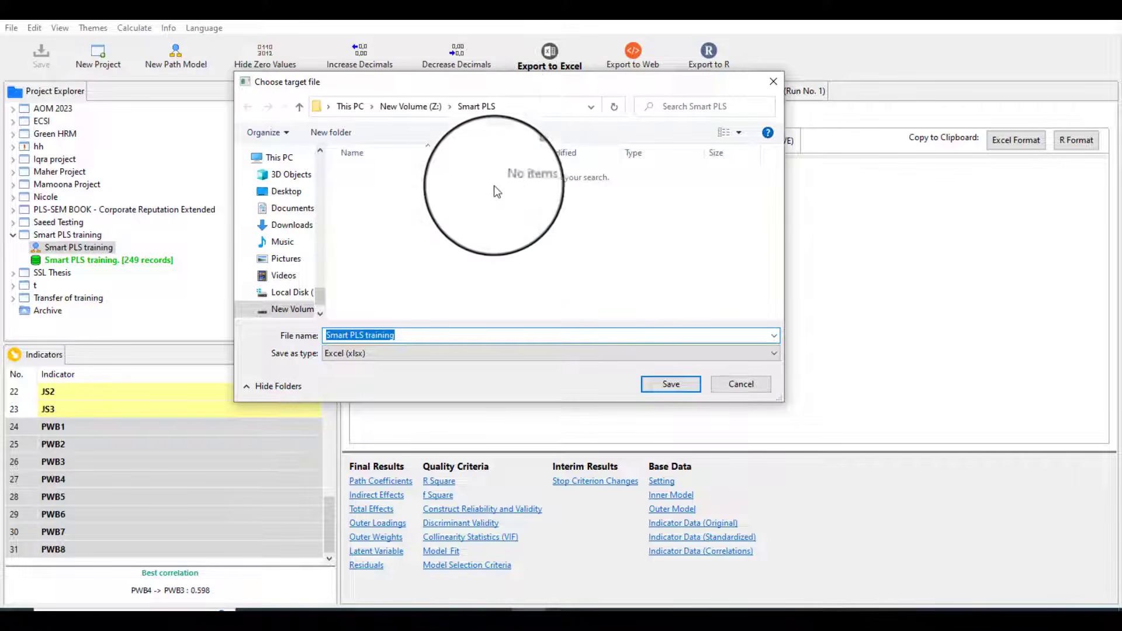
click(669, 384)
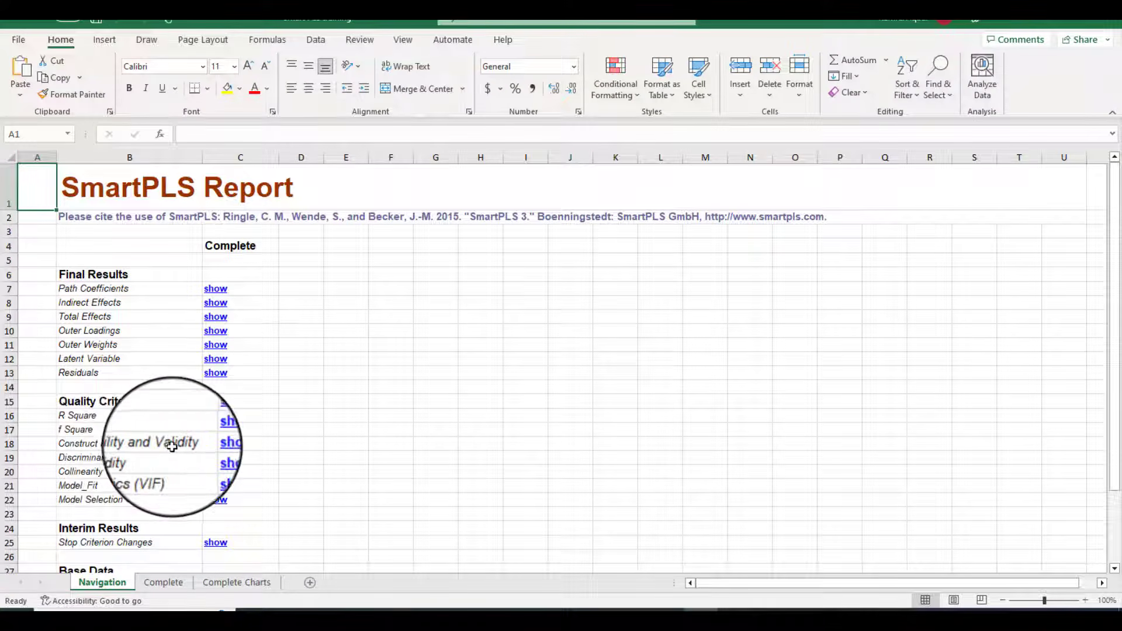
Step: Examine the construct reliability and validity and the Fornell-Larcker discriminant validity tables in the exported Excel report, and return to SmartPLS
click(226, 447)
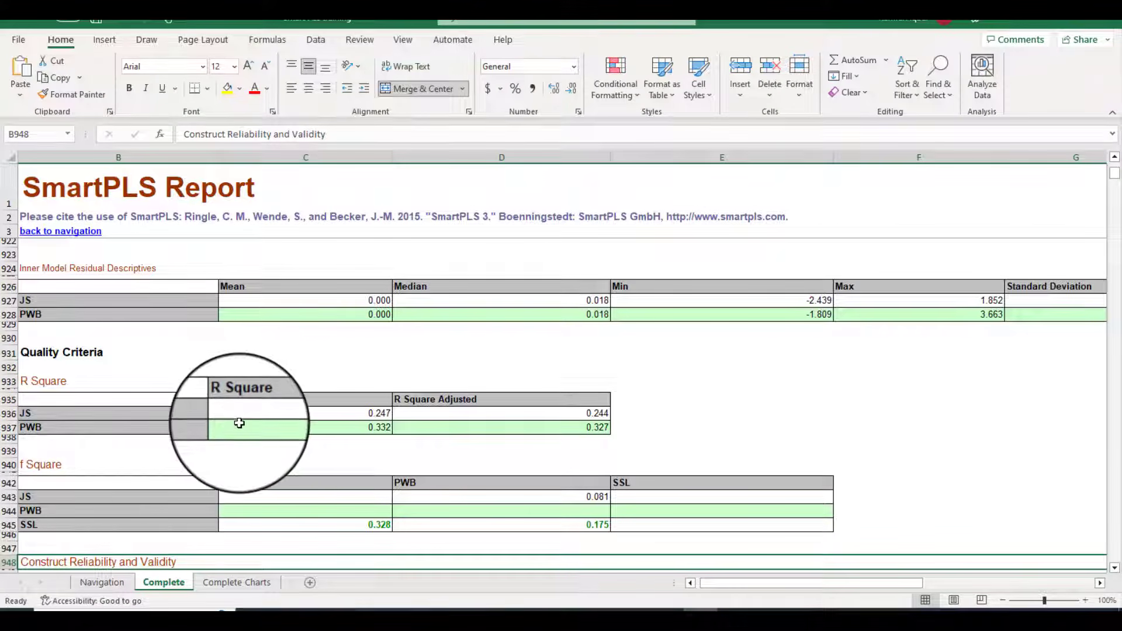
scroll(239, 423, down, 3)
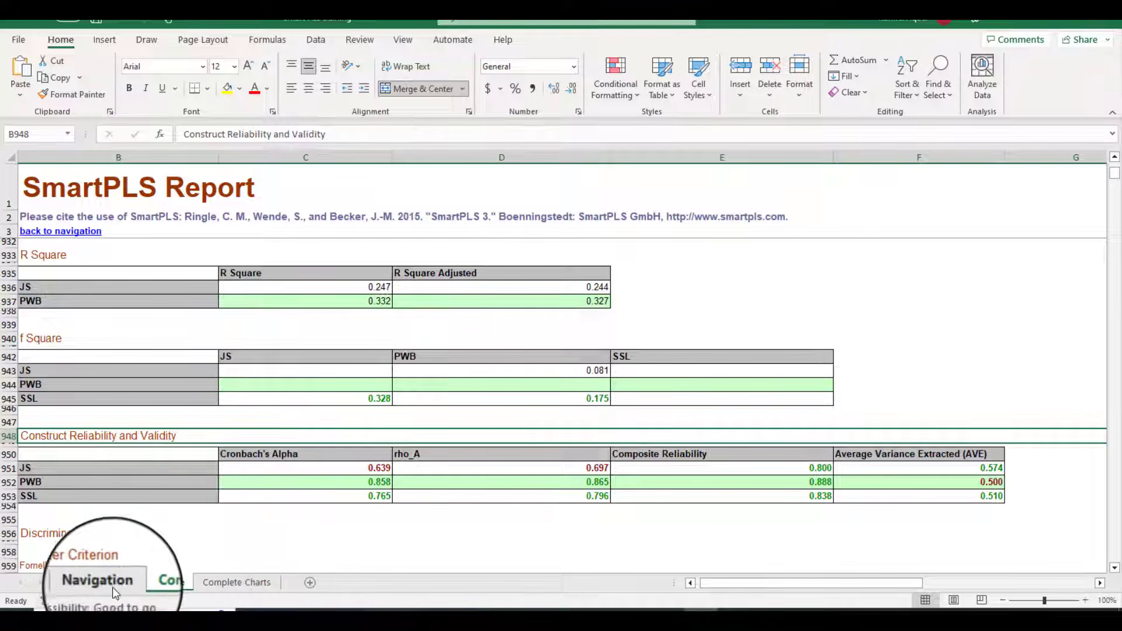
click(97, 580)
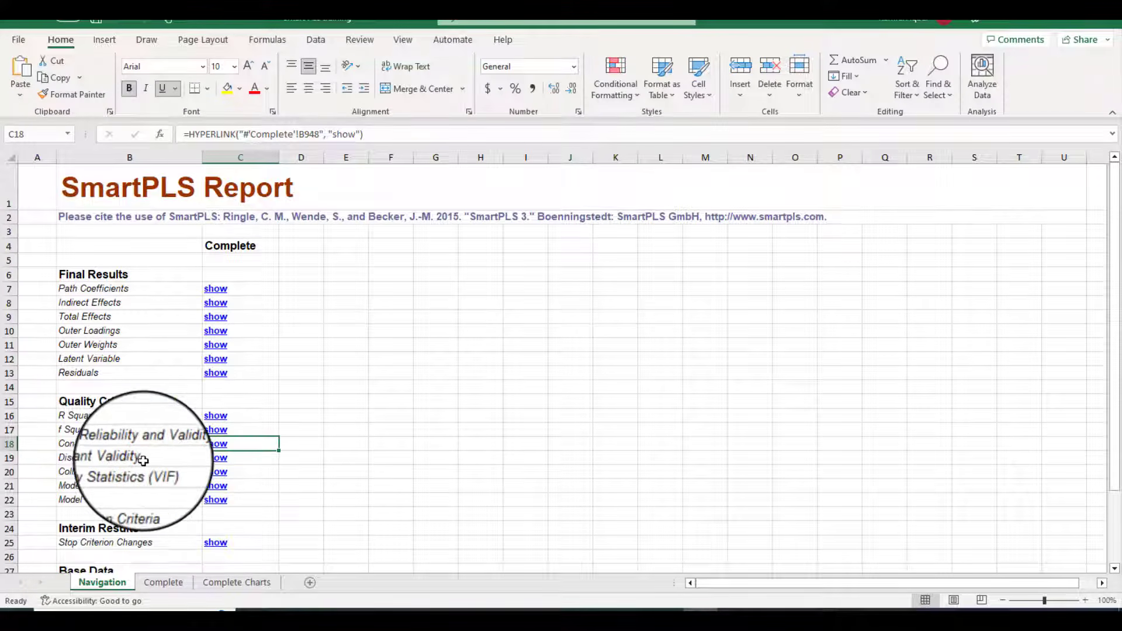
click(221, 465)
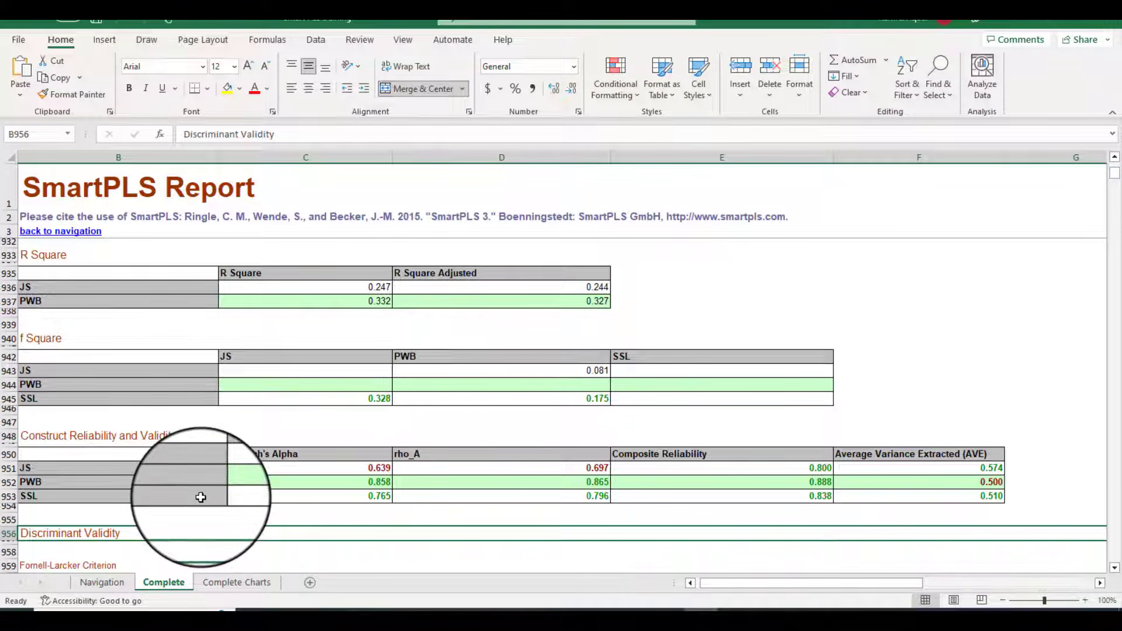
scroll(200, 498, down, 3)
scroll(125, 471, down, 1)
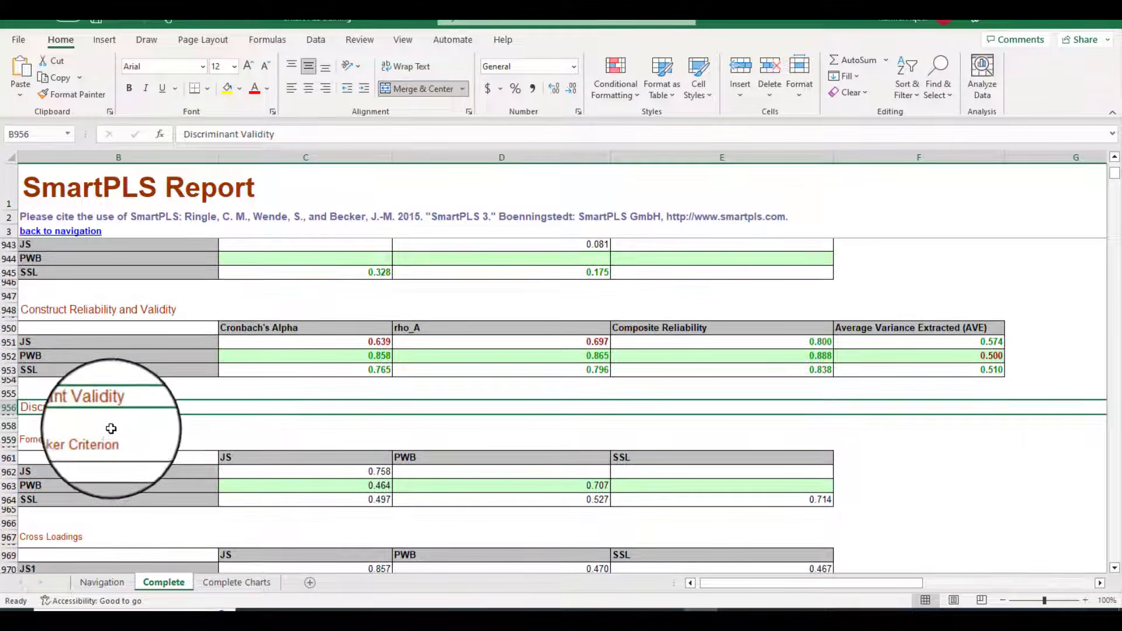
scroll(105, 437, down, 2)
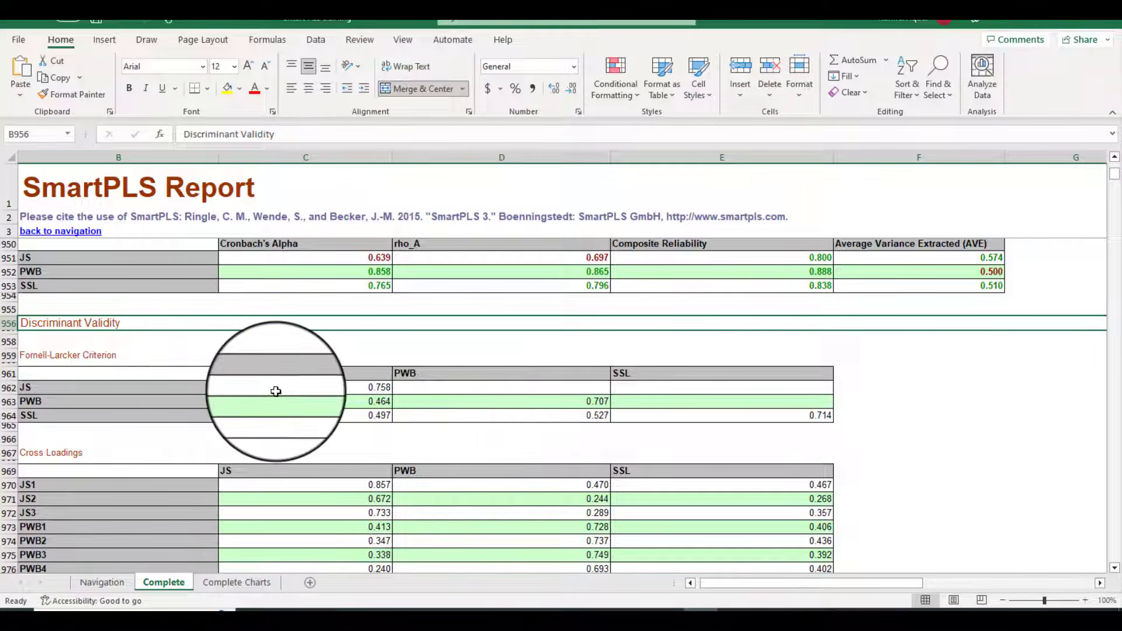
drag(275, 388, 305, 403)
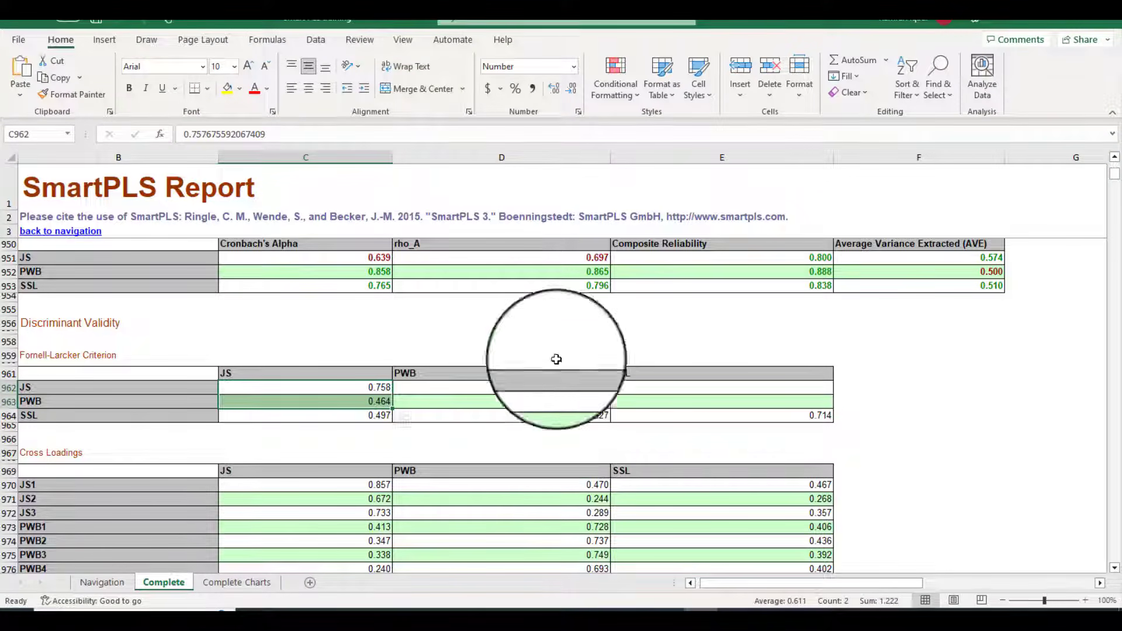
click(1040, 17)
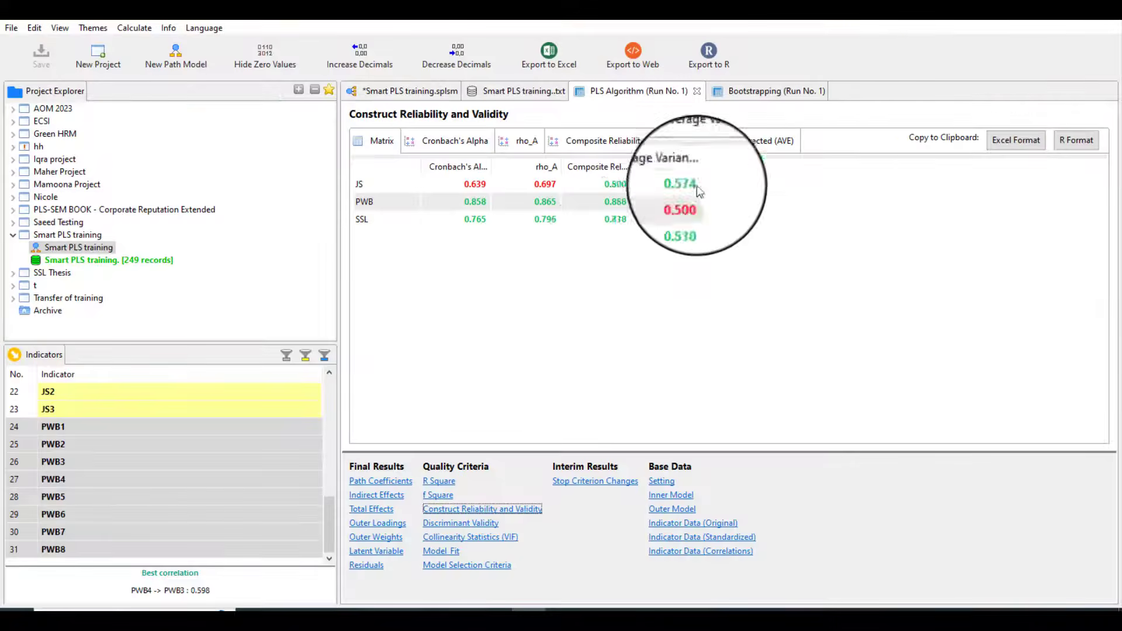
Step: Export the Bootstrapping report to an Excel file named Boot in the Smart PLS folder, using US number format
click(787, 98)
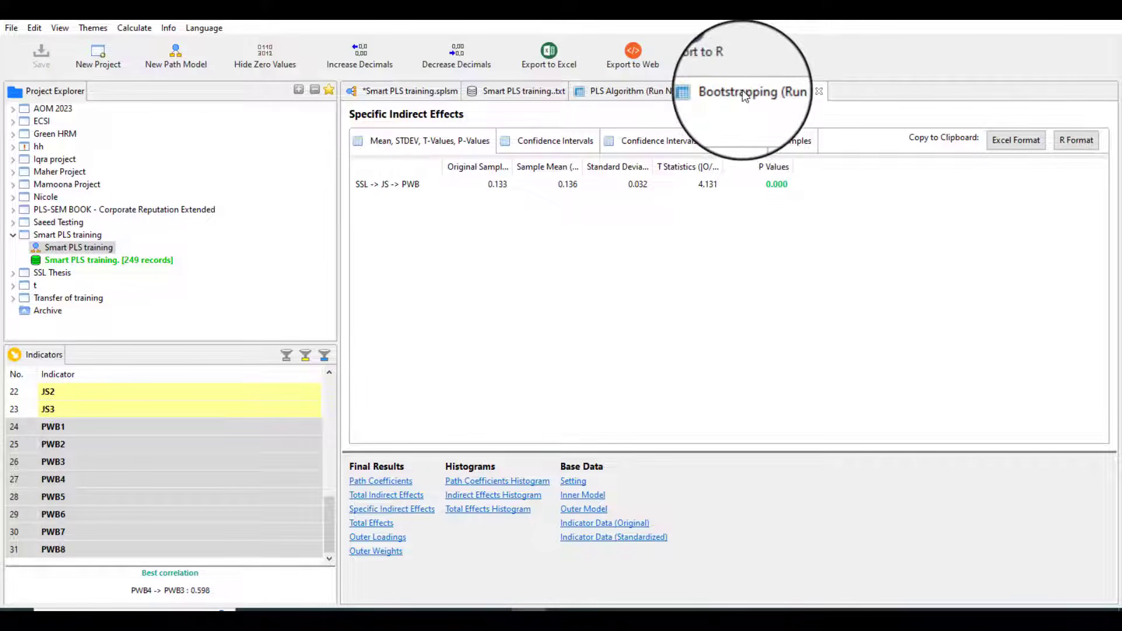
click(552, 63)
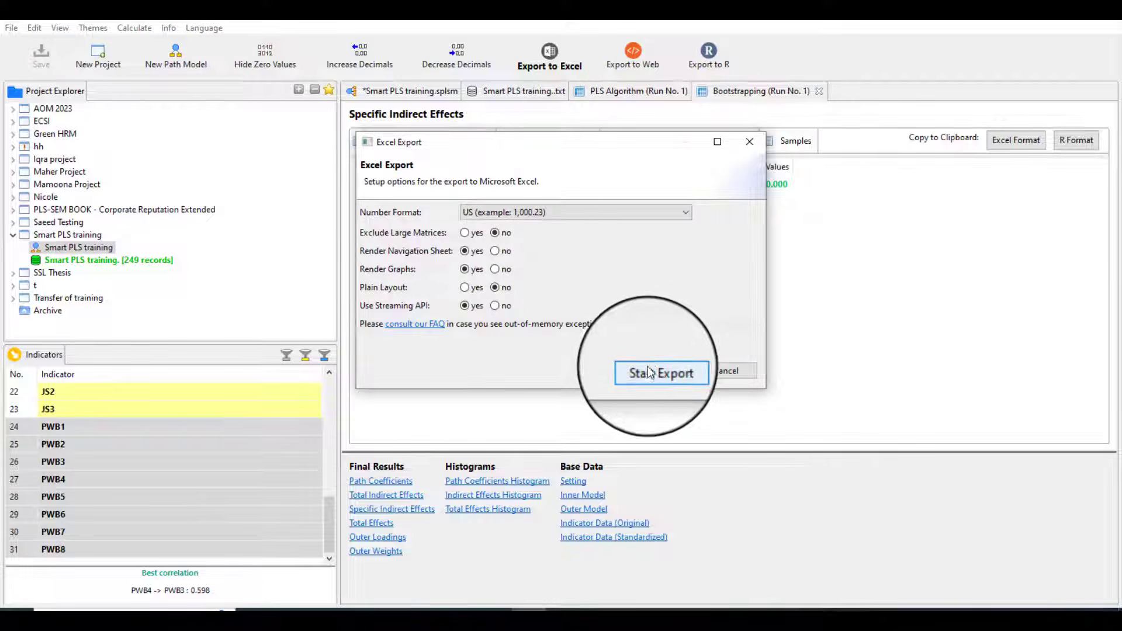
click(650, 372)
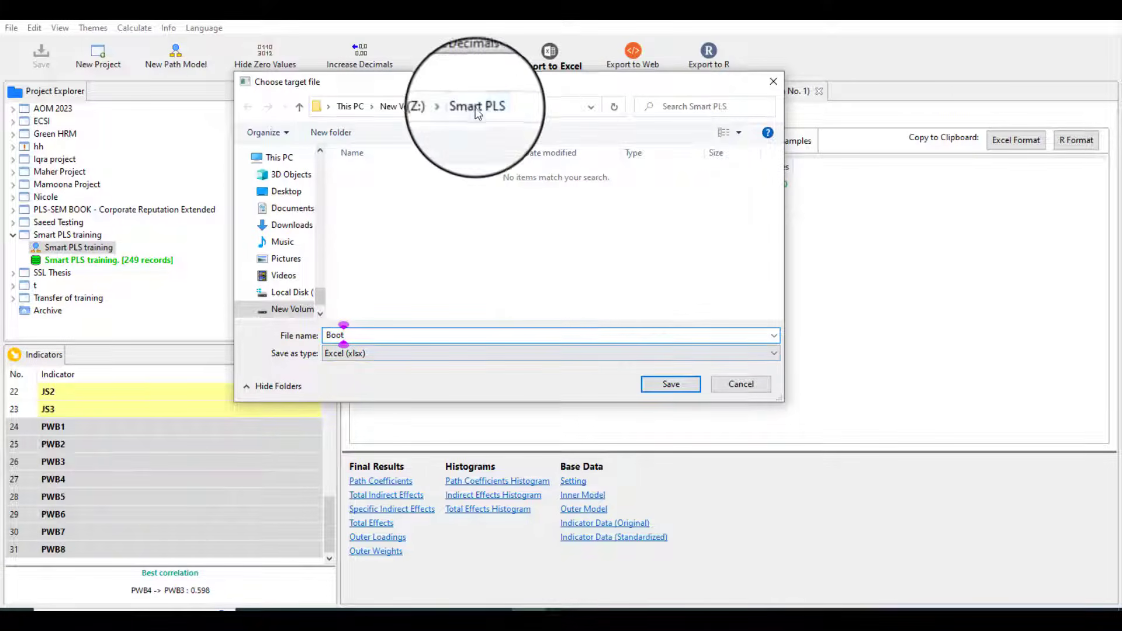
click(668, 387)
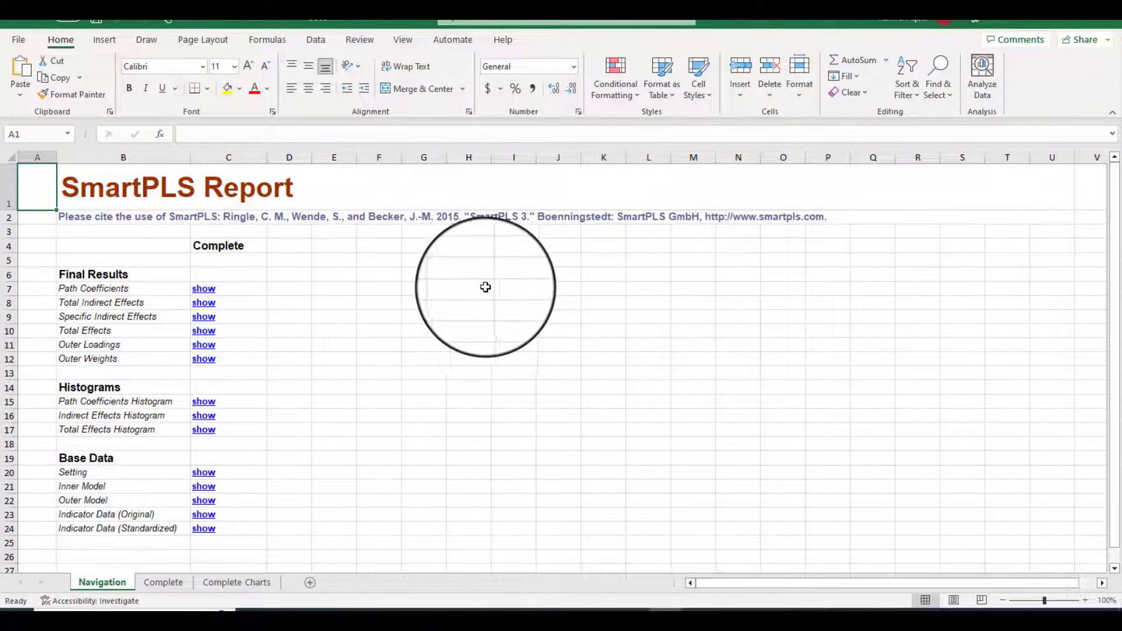
Step: Check the path coefficients and the specific indirect effects for SSL -> JS -> PWB in the exported bootstrapping workbook
click(210, 292)
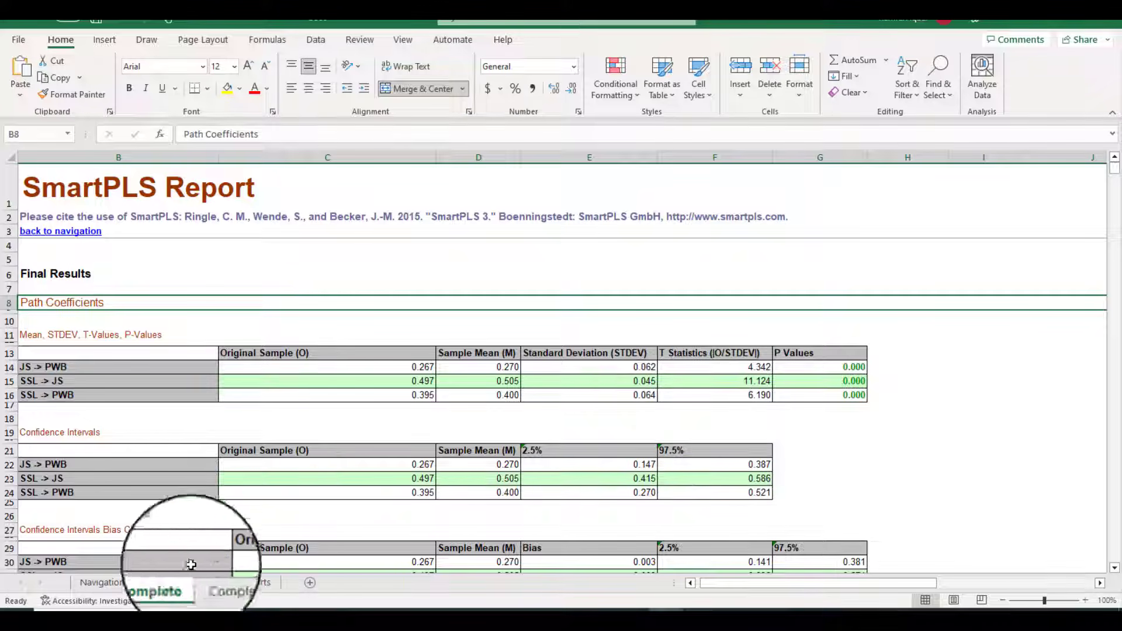
click(109, 582)
click(237, 316)
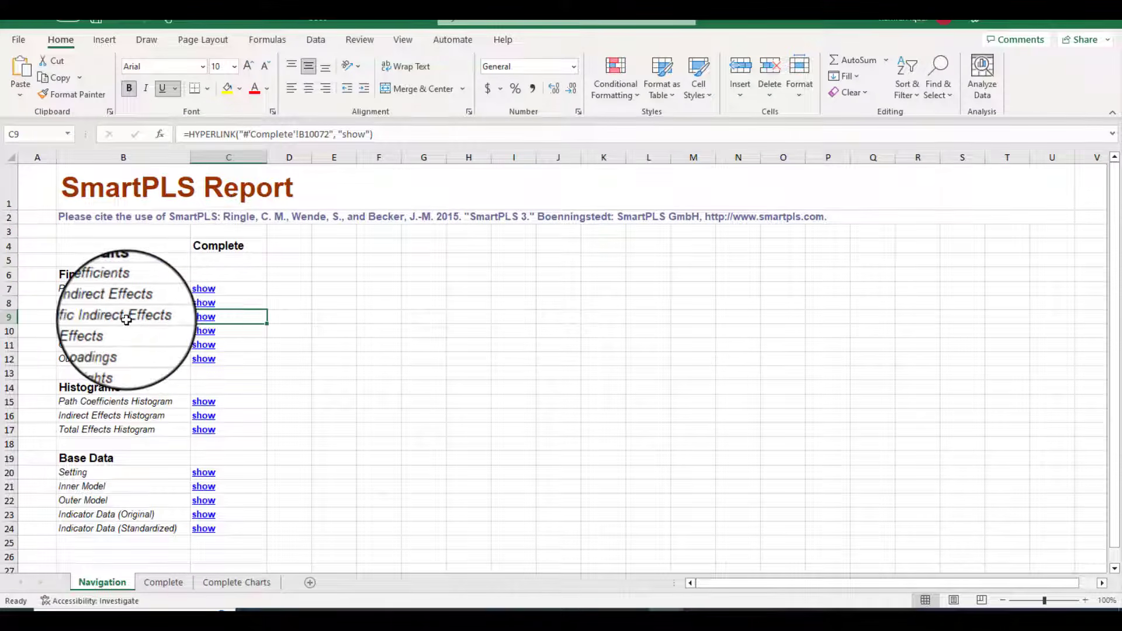
click(209, 320)
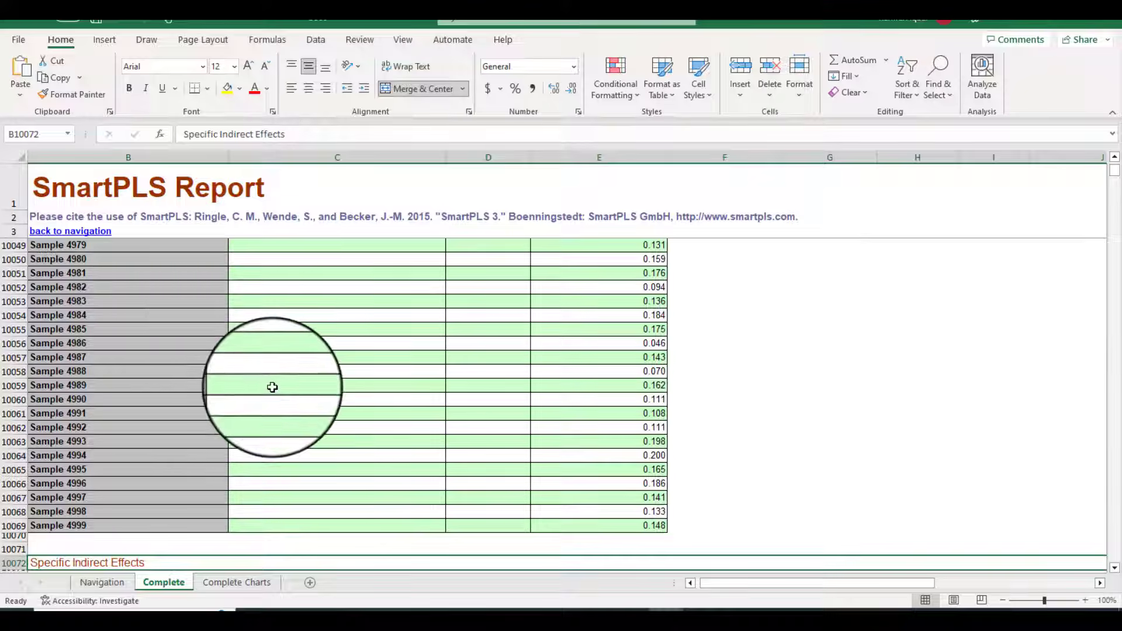
scroll(272, 387, down, 2)
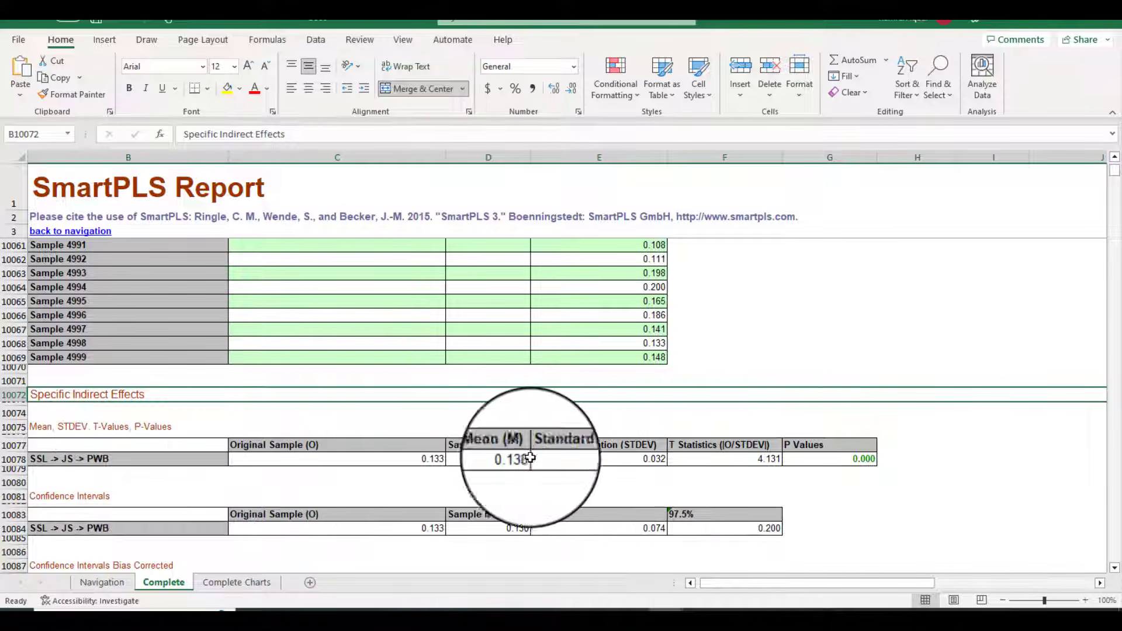
click(419, 462)
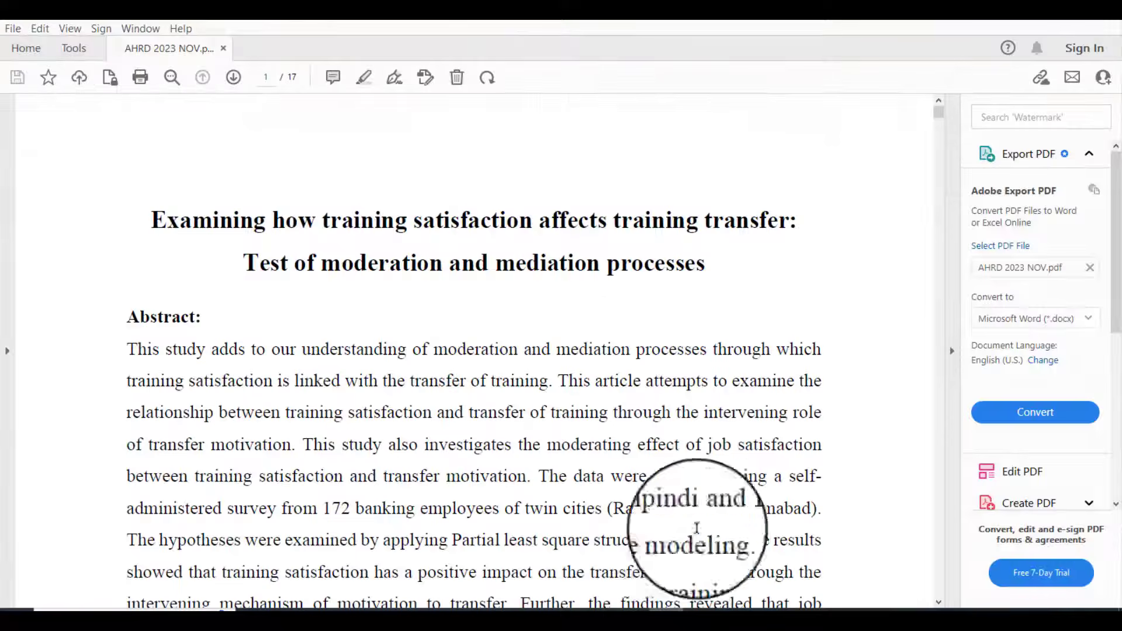
Step: Look through AHRD 2023 NOV.pdf in Adobe Acrobat for the measurement model figure and Table 1 with loadings, reliability and AVE
scroll(866, 213, down, 10)
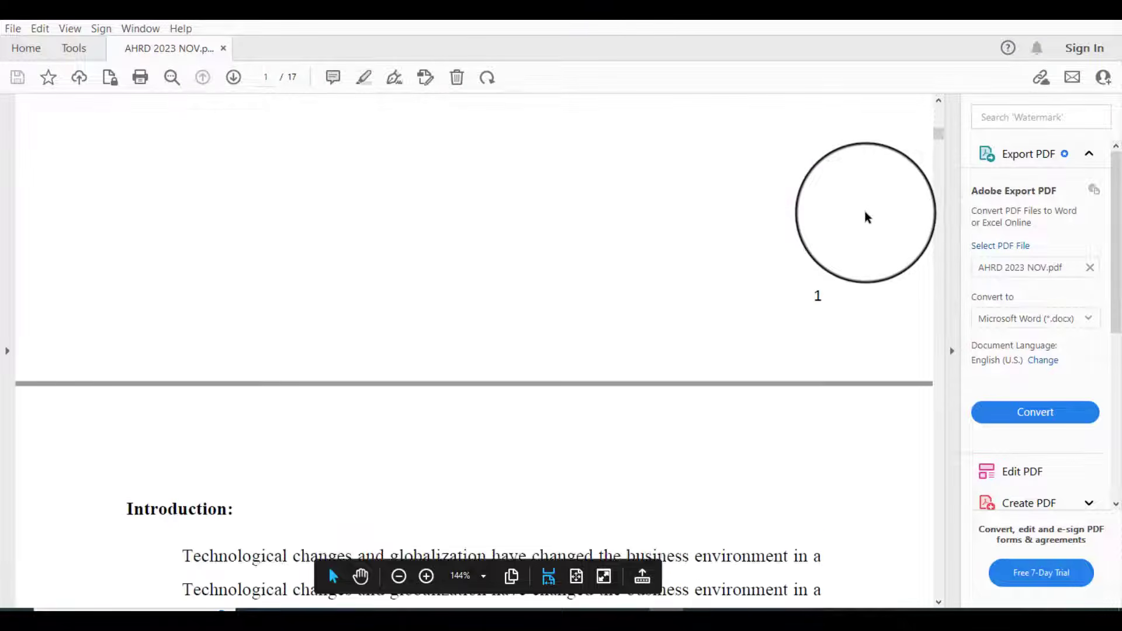
scroll(867, 217, down, 20)
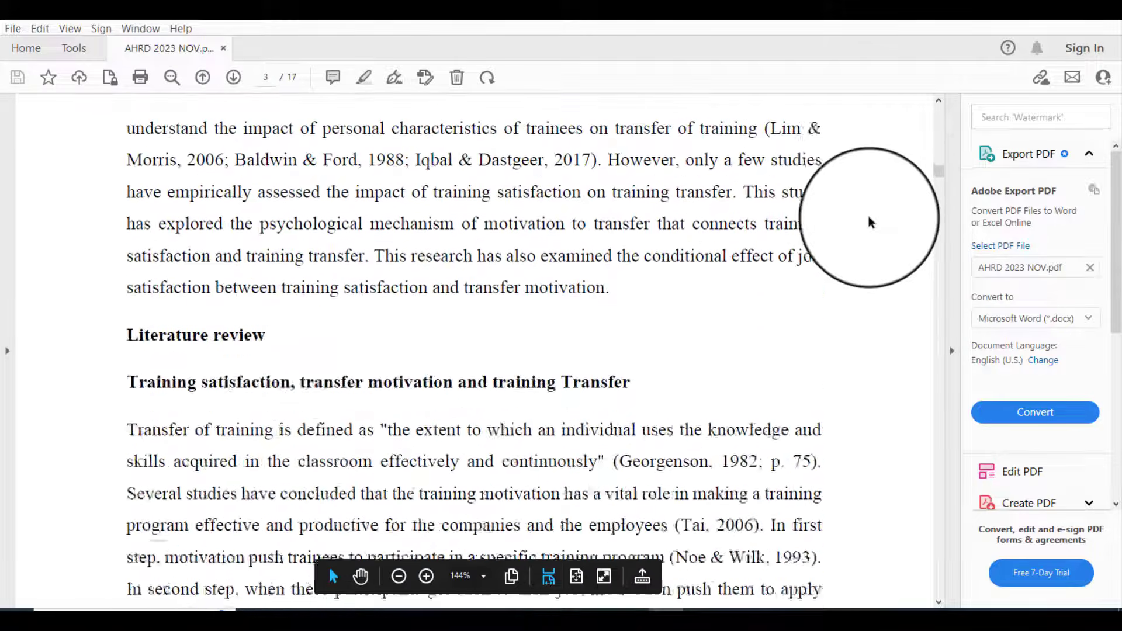
scroll(868, 222, down, 12)
scroll(937, 190, up, 7)
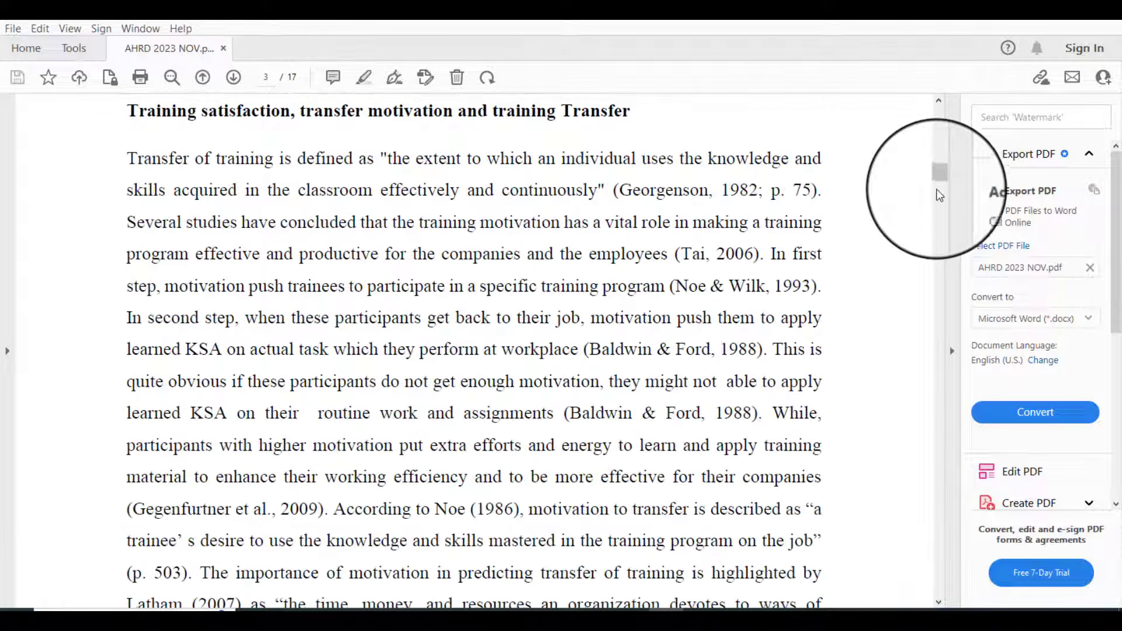
drag(939, 175, 922, 298)
scroll(637, 362, down, 5)
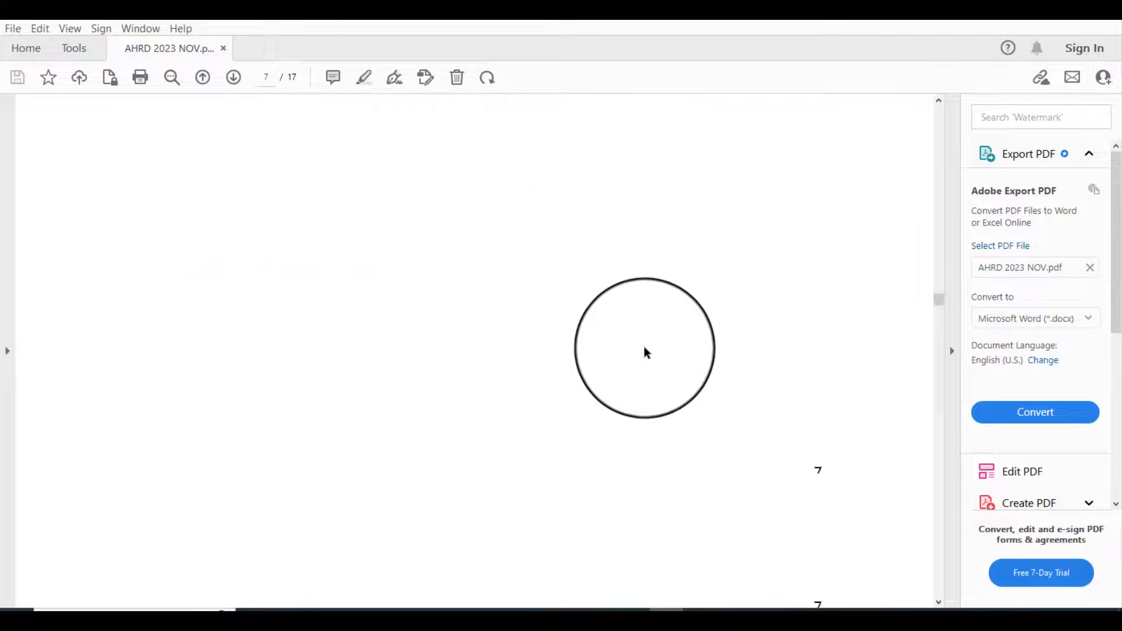
scroll(645, 353, down, 4)
scroll(645, 352, up, 8)
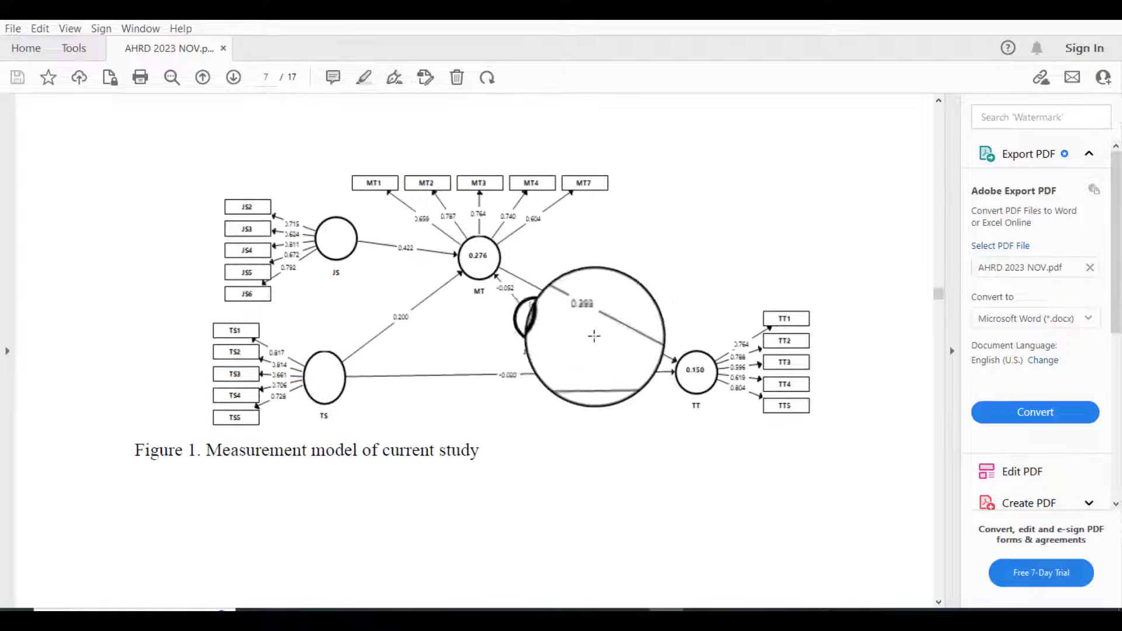
scroll(543, 421, down, 10)
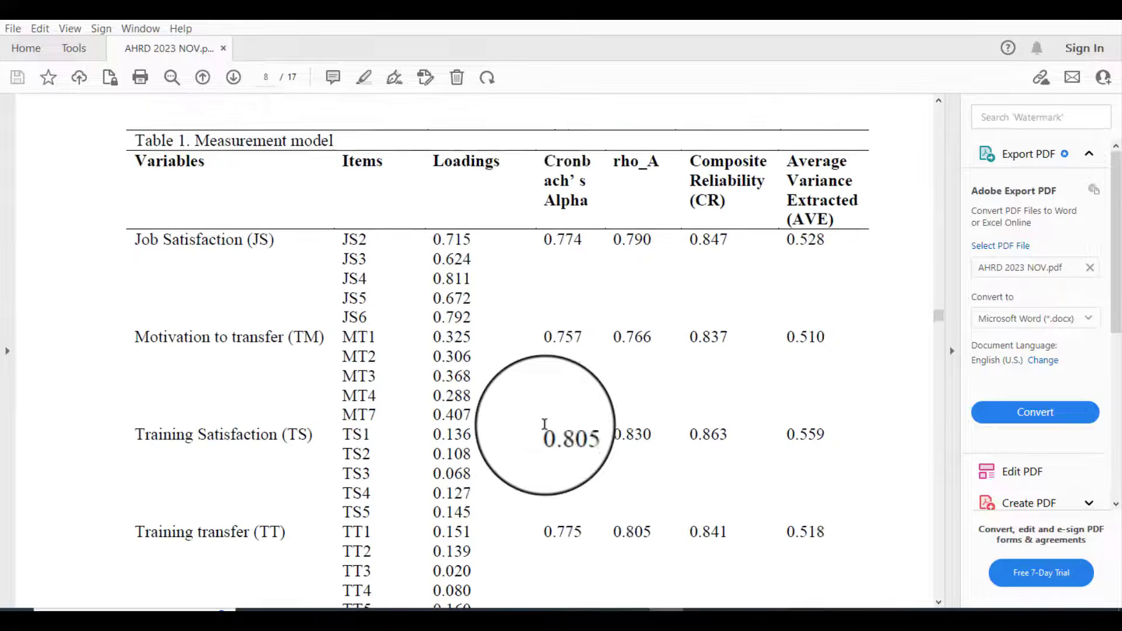
scroll(544, 425, down, 1)
scroll(545, 424, up, 2)
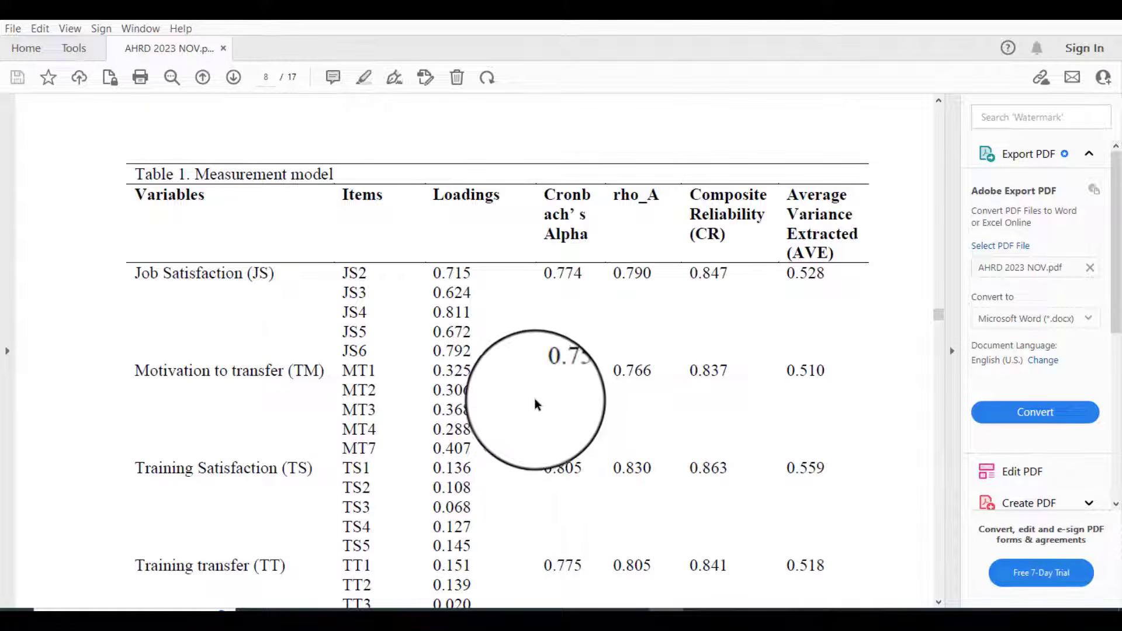
Step: Switch to SmartPLS, open the outer loadings in the PLS Algorithm report, compare them with Table 1 in the PDF, and return to the report
scroll(537, 407, down, 1)
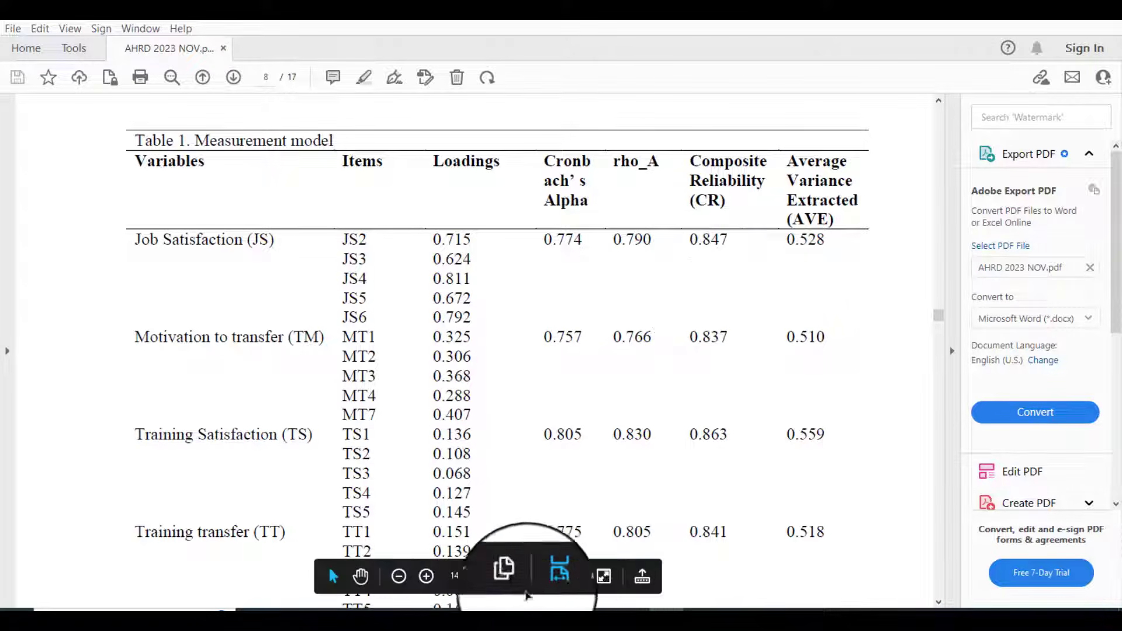
mouse_move(529, 618)
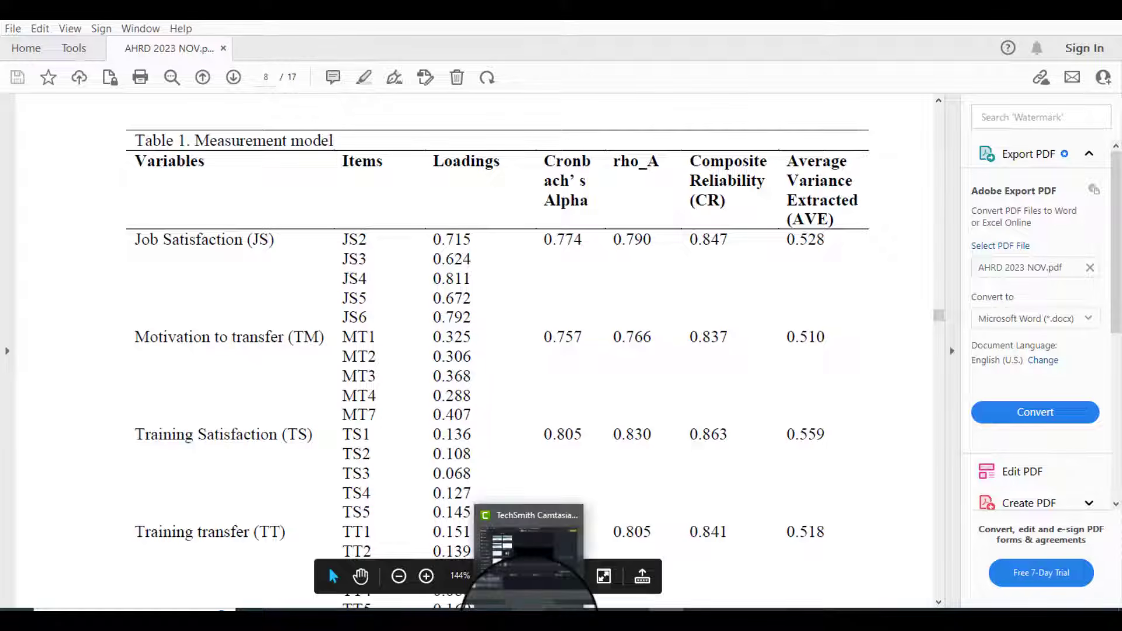
mouse_move(457, 622)
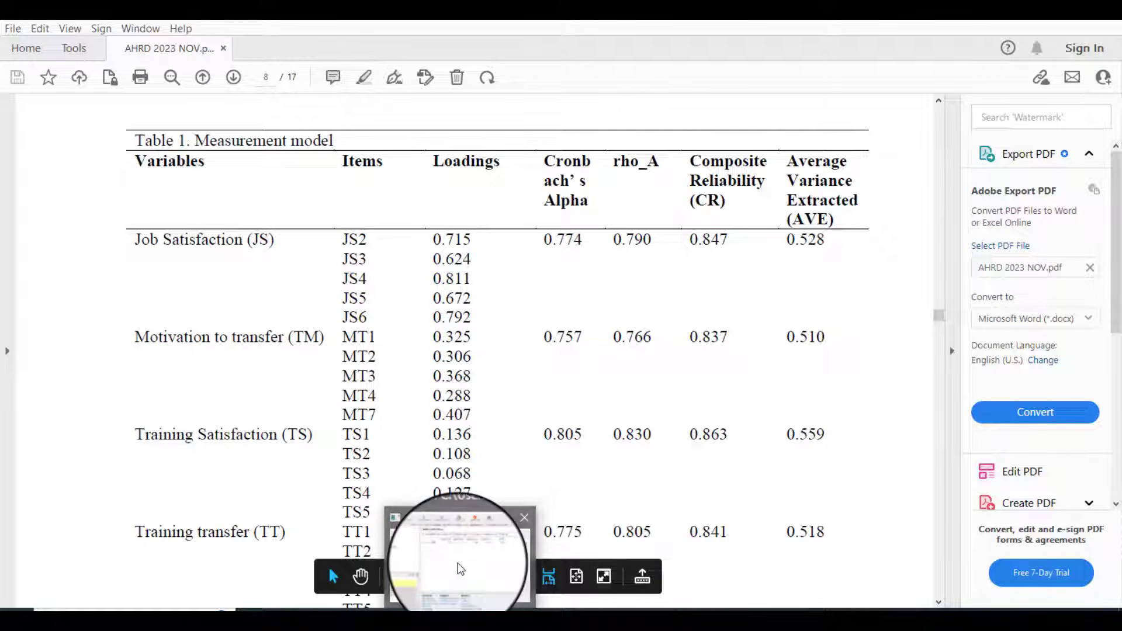
click(459, 563)
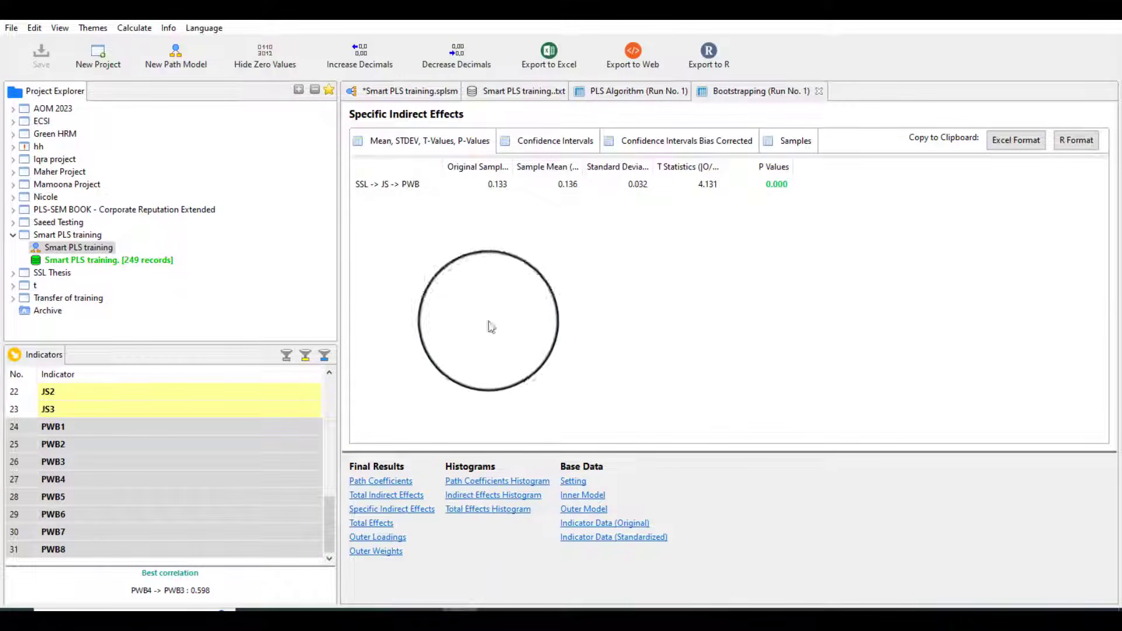
click(642, 92)
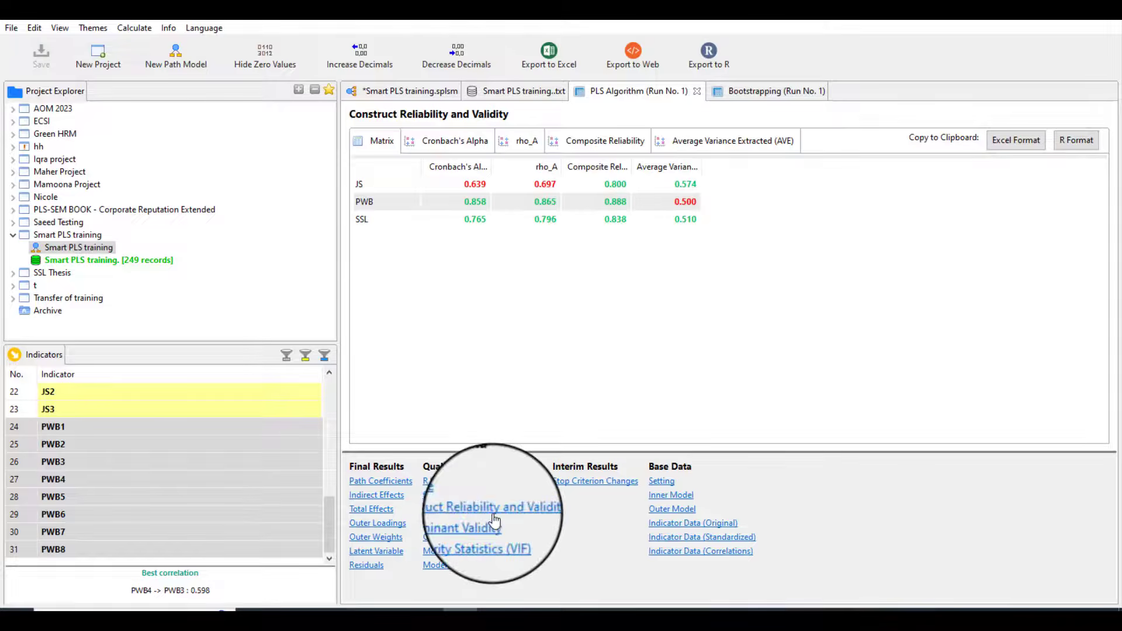
click(385, 526)
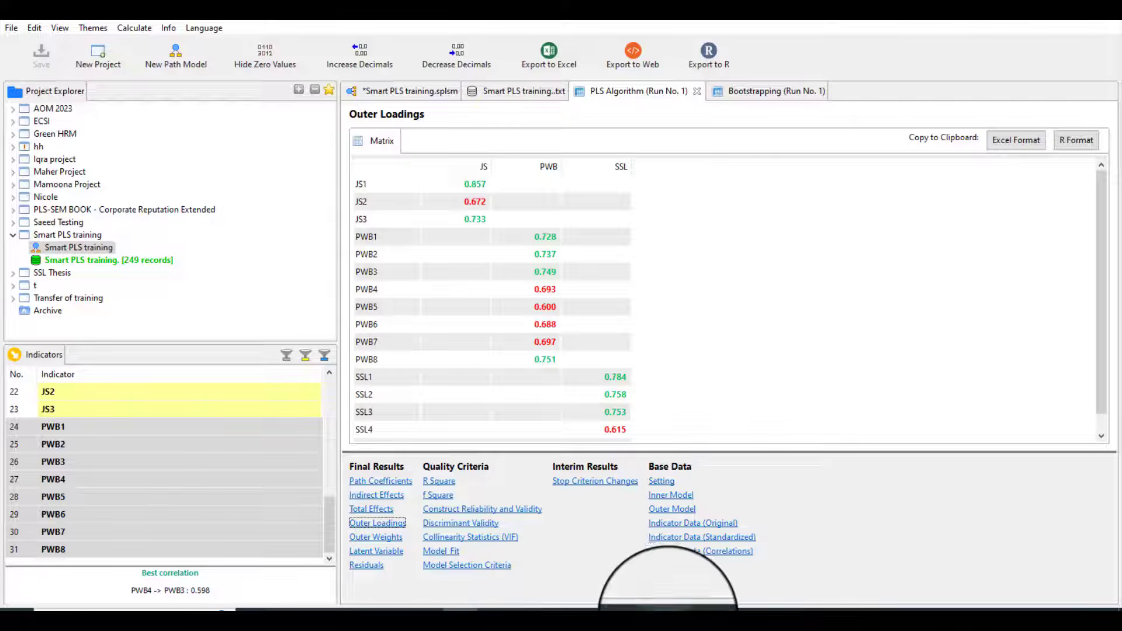
click(667, 615)
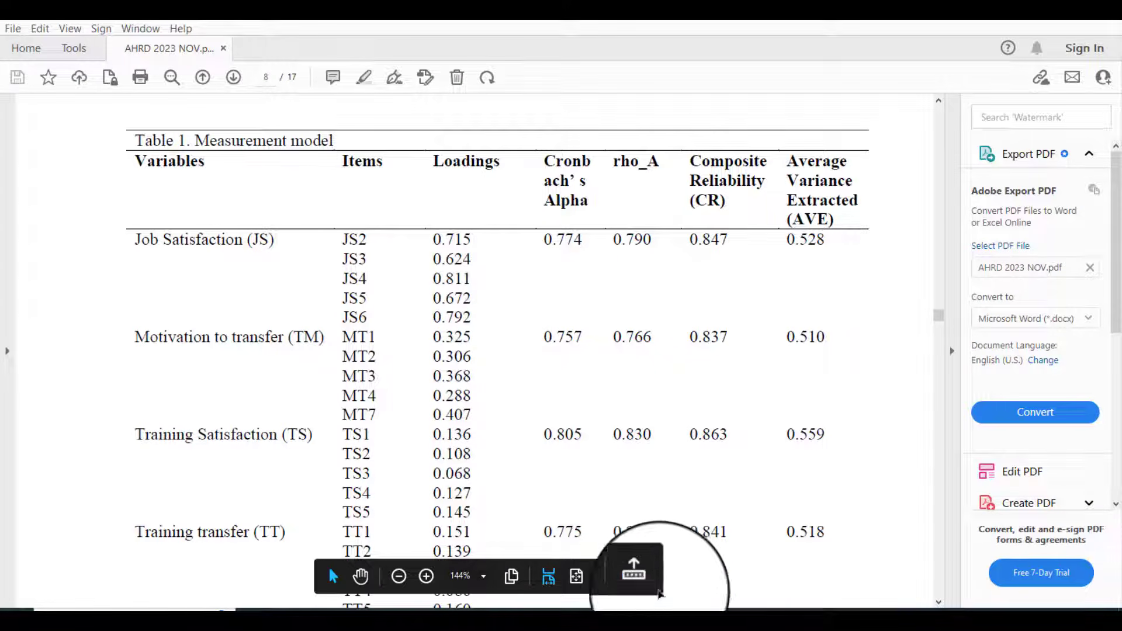
click(665, 615)
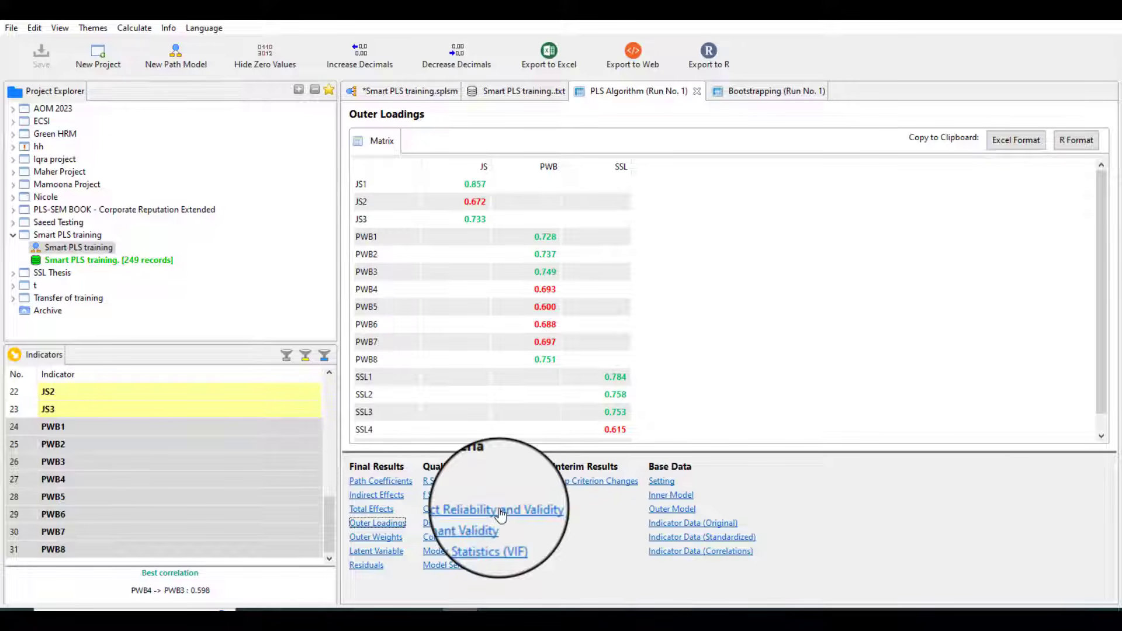